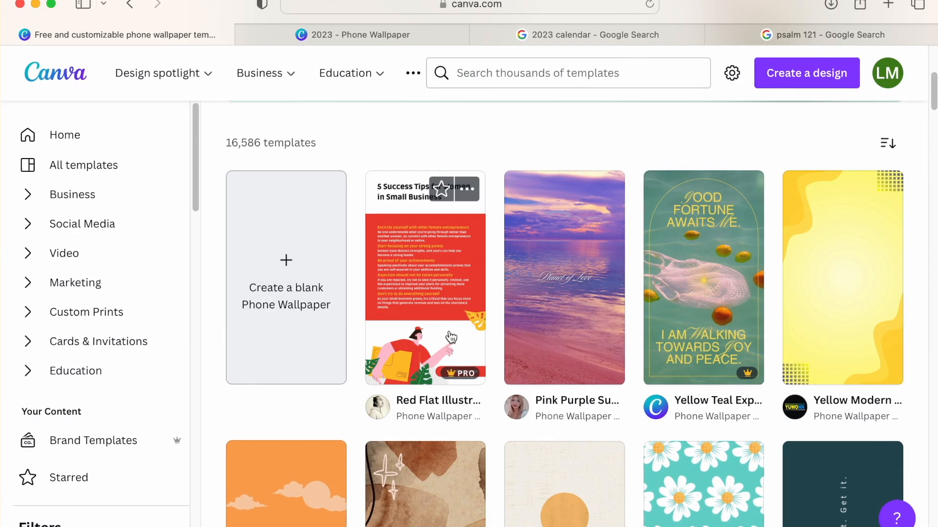
- Browse the phone wallpaper templates and create a blank phone wallpaper design
{"action": "scroll", "coordinate": [847, 318], "scroll_direction": "down", "scroll_amount": 5}
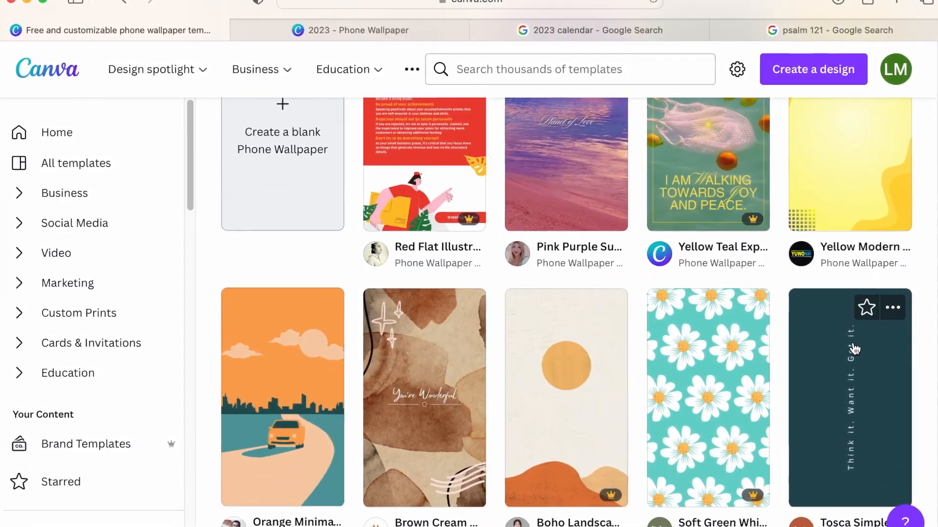
{"action": "scroll", "coordinate": [857, 349], "scroll_direction": "down", "scroll_amount": 5}
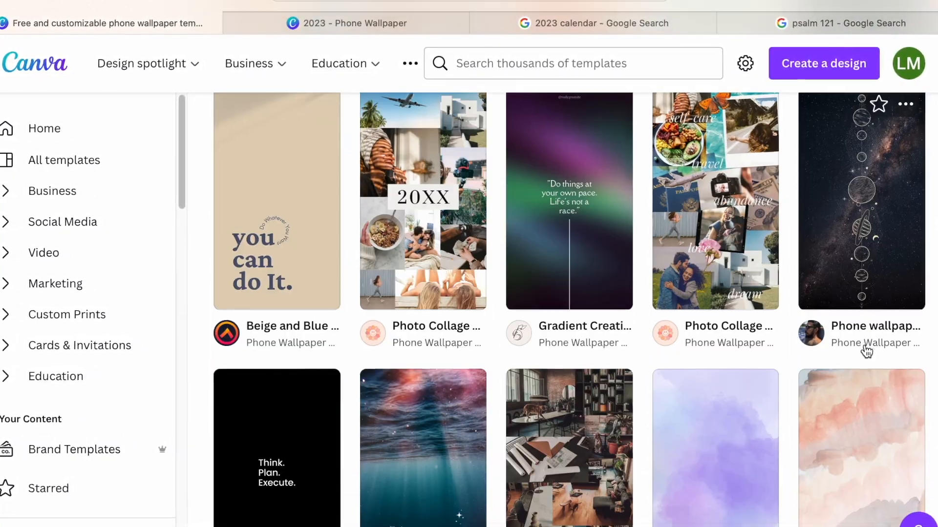
{"action": "scroll", "coordinate": [870, 352], "scroll_direction": "down", "scroll_amount": 5}
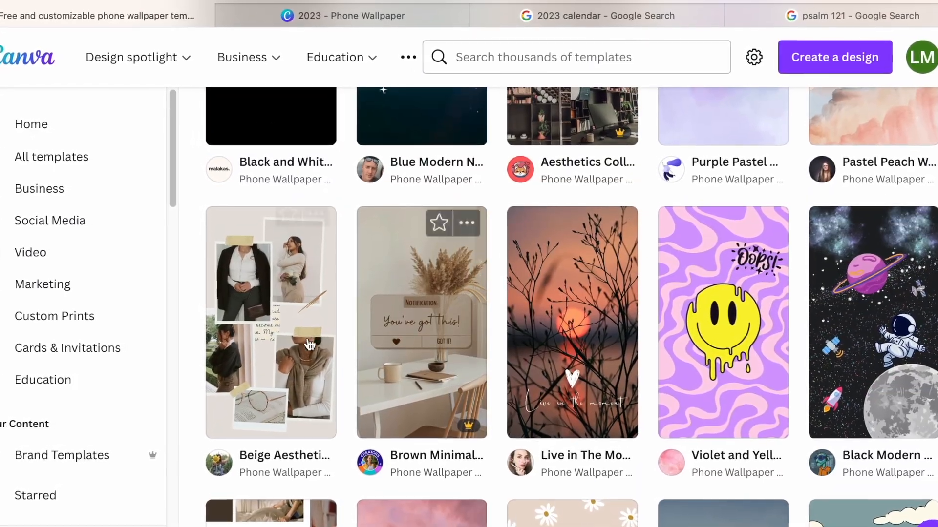
{"action": "scroll", "coordinate": [244, 354], "scroll_direction": "up", "scroll_amount": 2}
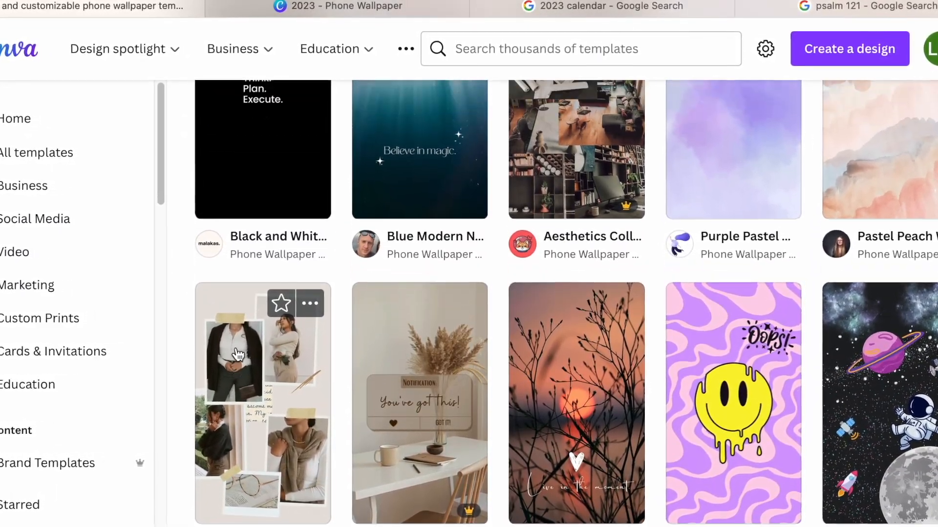
{"action": "scroll", "coordinate": [233, 356], "scroll_direction": "up", "scroll_amount": 10}
{"action": "scroll", "coordinate": [232, 356], "scroll_direction": "down", "scroll_amount": 2}
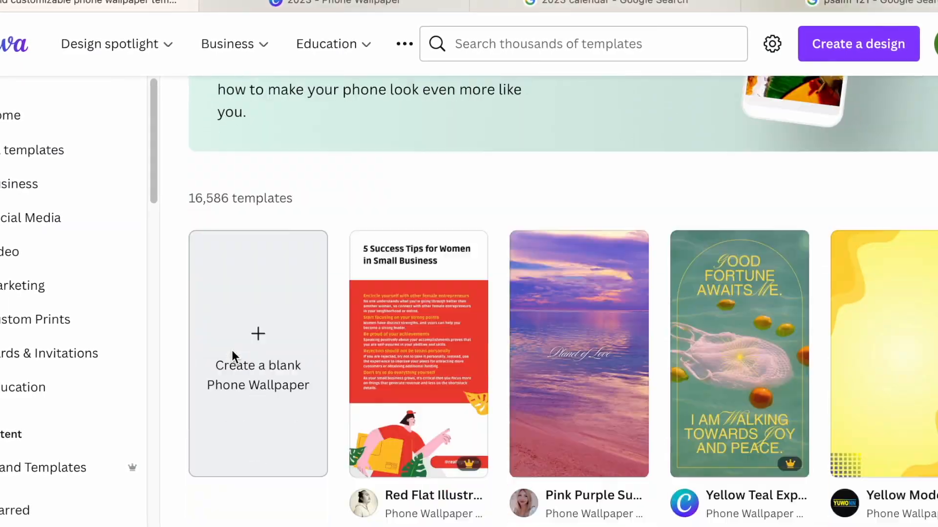
{"action": "left_click", "coordinate": [232, 356]}
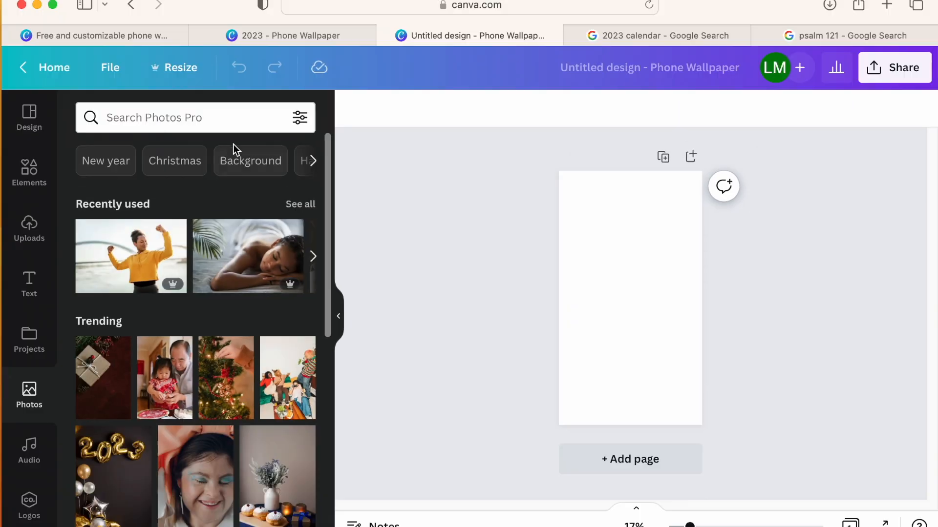
- Search the photo library for "neutral"
{"action": "left_click", "coordinate": [195, 117]}
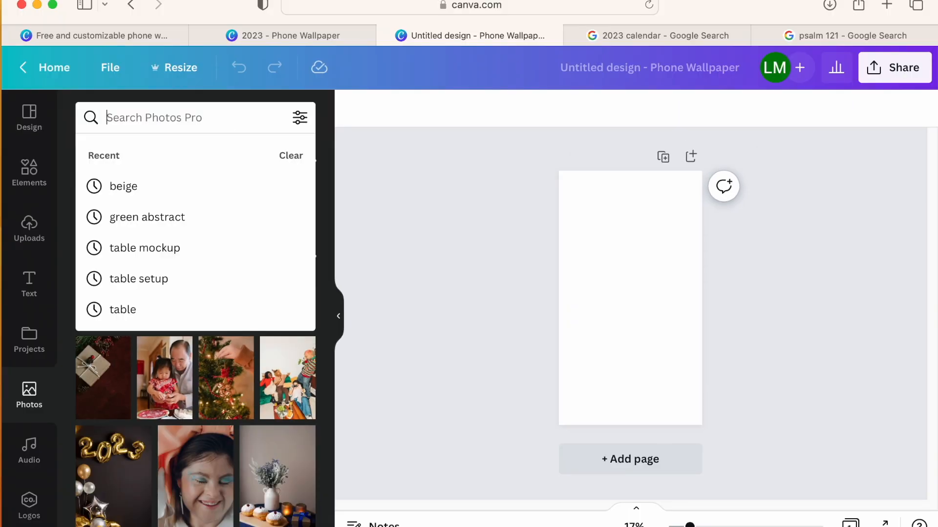
{"action": "type", "text": "neutral"}
{"action": "key", "text": "Return"}
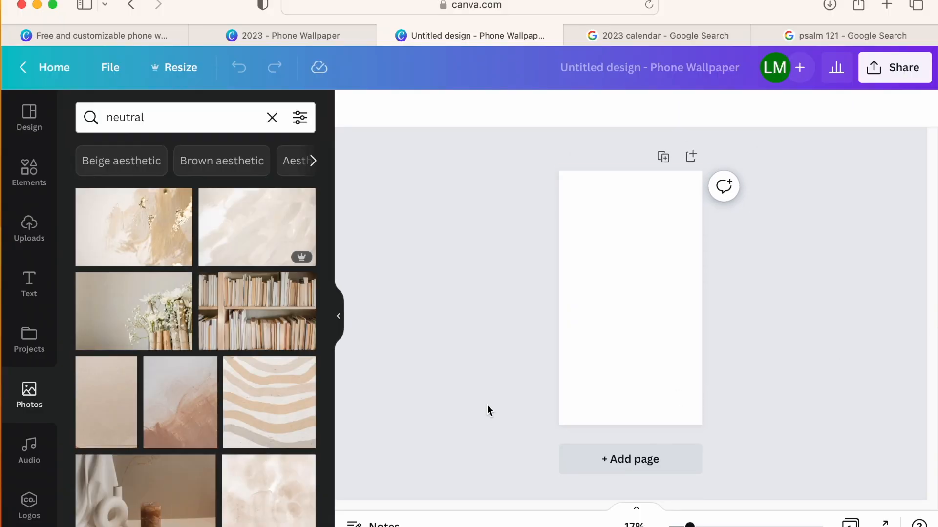
- Try the wavy striped photo and the grey-brown abstract photo as the page background
{"action": "scroll", "coordinate": [188, 405], "scroll_direction": "down", "scroll_amount": 1}
{"action": "left_click_drag", "start_coordinate": [234, 399], "coordinate": [569, 360]}
{"action": "scroll", "coordinate": [180, 342], "scroll_direction": "down", "scroll_amount": 1}
{"action": "left_click_drag", "start_coordinate": [203, 347], "coordinate": [576, 354]}
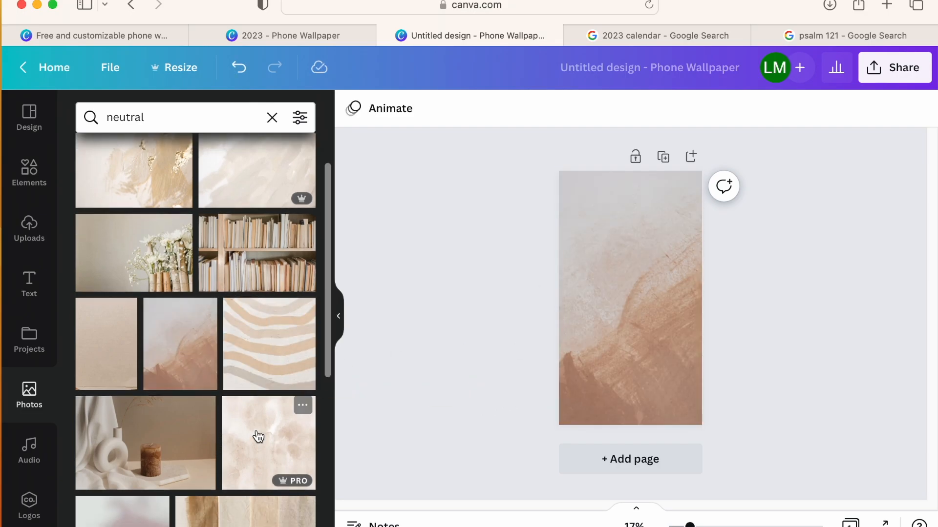
- Fill the page background with the beige wavy-striped photo
{"action": "scroll", "coordinate": [254, 434], "scroll_direction": "down", "scroll_amount": 2}
{"action": "left_click_drag", "start_coordinate": [243, 450], "coordinate": [313, 415]}
{"action": "left_click_drag", "start_coordinate": [268, 252], "coordinate": [565, 274]}
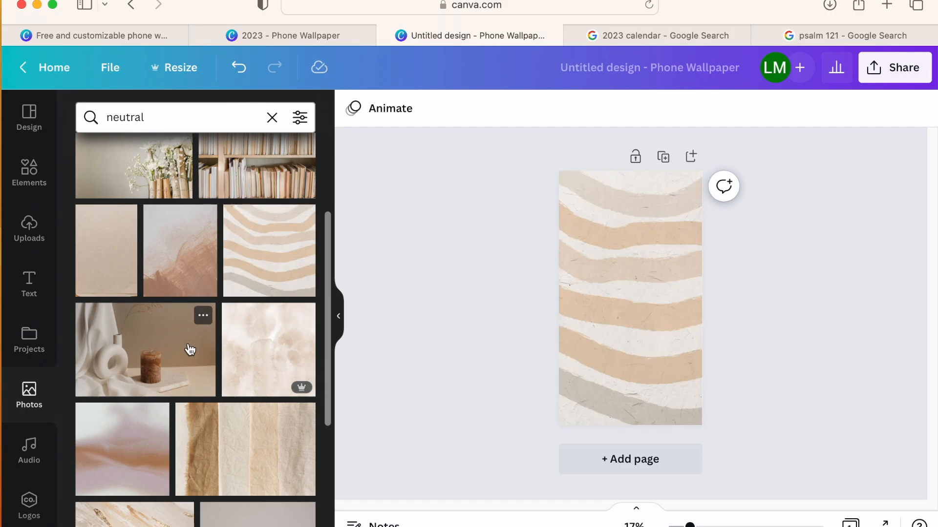
- Add the pink neon GLOW text, shrink it to about 544 by 278, tilt it slightly and place it in the page's upper-left corner
{"action": "scroll", "coordinate": [190, 350], "scroll_direction": "up", "scroll_amount": 5}
{"action": "left_click", "coordinate": [35, 286]}
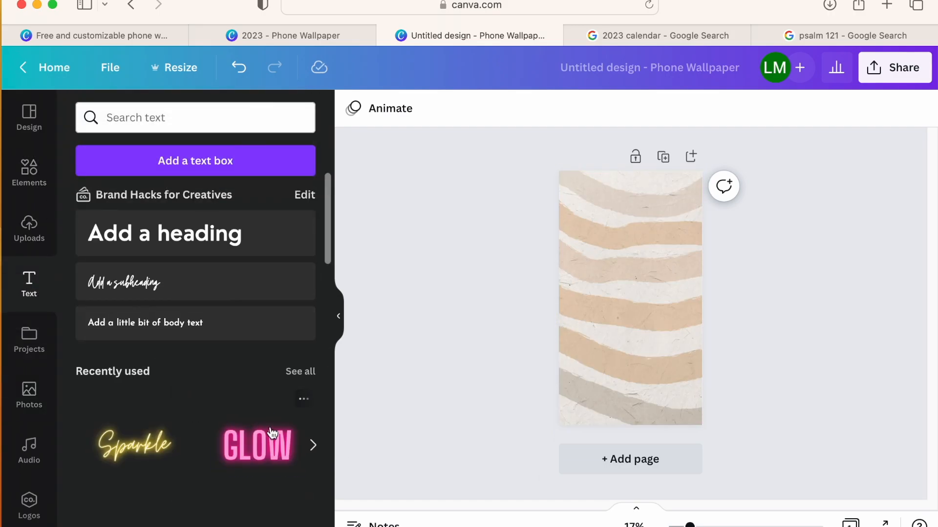
{"action": "left_click", "coordinate": [272, 432]}
{"action": "left_click_drag", "start_coordinate": [685, 333], "coordinate": [642, 304]}
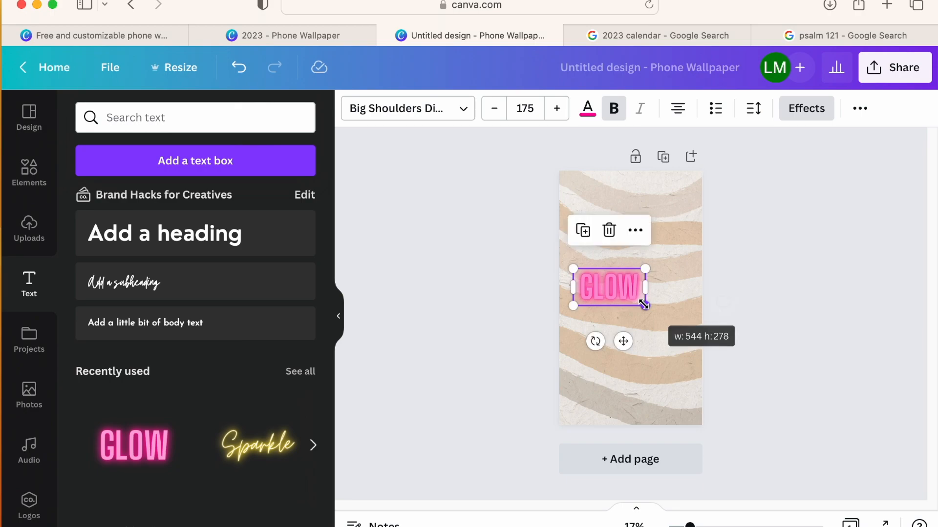
{"action": "left_click_drag", "start_coordinate": [596, 339], "coordinate": [604, 342]}
{"action": "left_click_drag", "start_coordinate": [589, 289], "coordinate": [585, 225]}
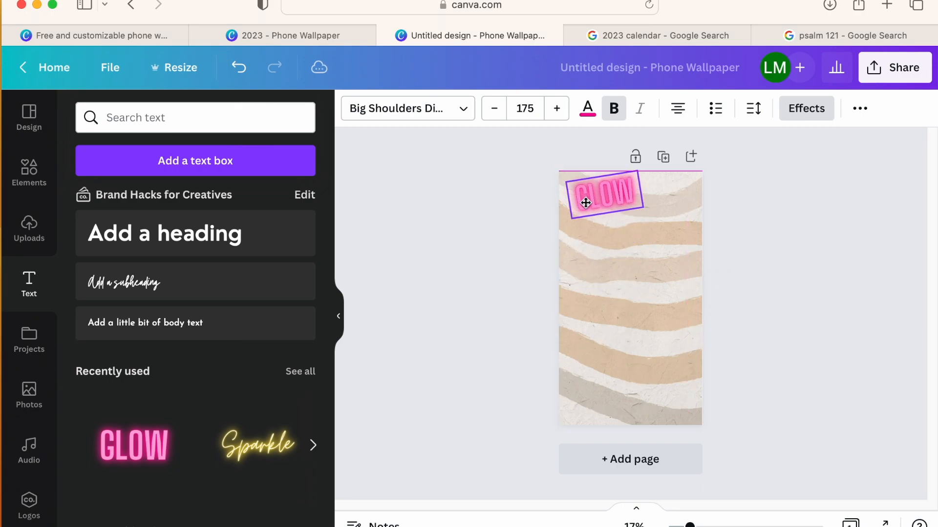
- Add the yellow neon Sparkle text, shrink both neon texts and place Sparkle directly beneath GLOW
{"action": "left_click", "coordinate": [257, 444]}
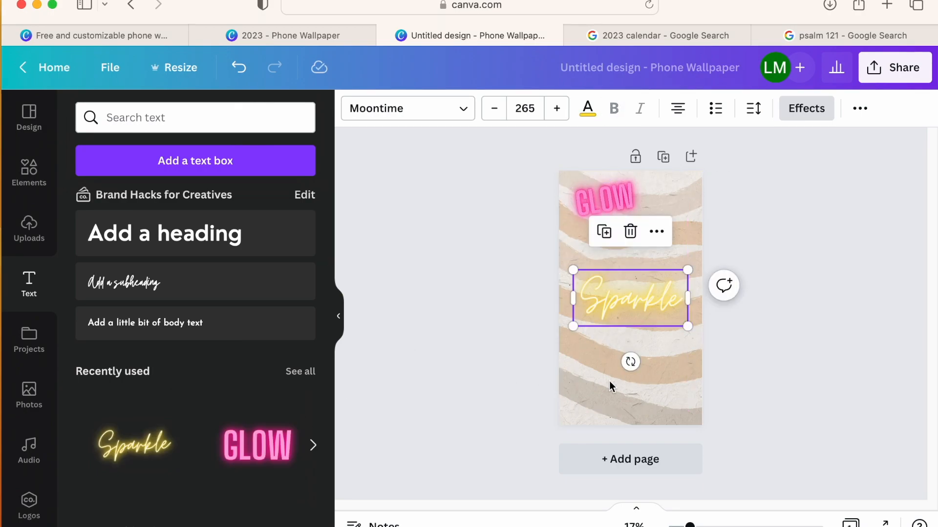
{"action": "left_click_drag", "start_coordinate": [688, 326], "coordinate": [630, 298]}
{"action": "left_click", "coordinate": [601, 204]}
{"action": "left_click_drag", "start_coordinate": [638, 177], "coordinate": [621, 188]}
{"action": "left_click_drag", "start_coordinate": [595, 293], "coordinate": [593, 244]}
- Change the pink text to "2023" and the yellow text to "Vision Board", widening the yellow text box to fit
{"action": "left_click", "coordinate": [588, 207]}
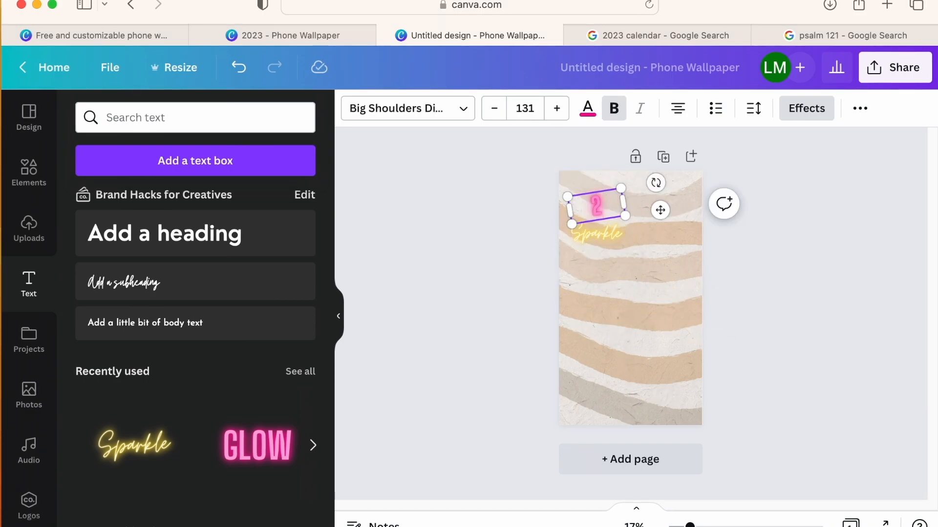
{"action": "double_click", "coordinate": [580, 233]}
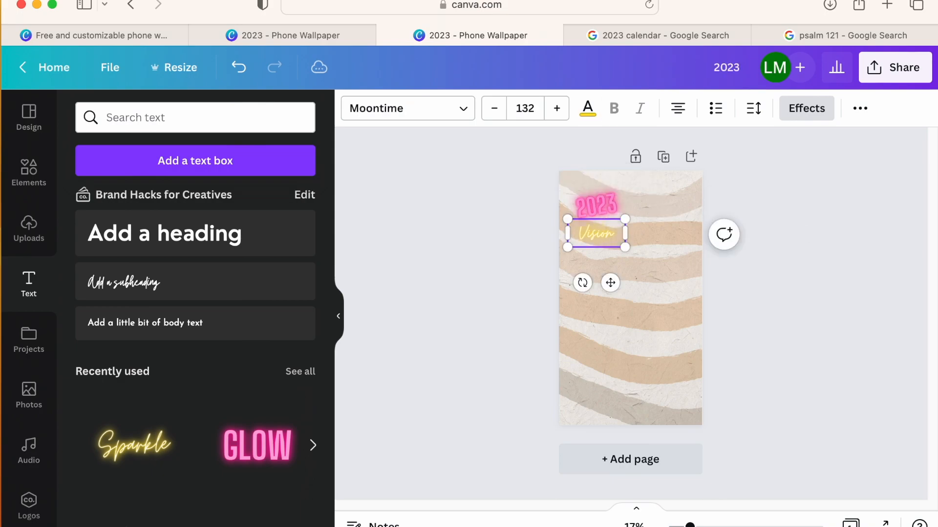
{"action": "left_click_drag", "start_coordinate": [625, 242], "coordinate": [651, 238]}
- Tilt "Vision Board" to match "2023", then shrink both texts together and arrange them in the page's upper-left corner
{"action": "left_click_drag", "start_coordinate": [619, 201], "coordinate": [605, 230]}
{"action": "left_click", "coordinate": [550, 211]}
{"action": "left_click_drag", "start_coordinate": [605, 231], "coordinate": [603, 216]}
{"action": "left_click_drag", "start_coordinate": [689, 210], "coordinate": [695, 197]}
{"action": "left_click_drag", "start_coordinate": [651, 225], "coordinate": [641, 217]}
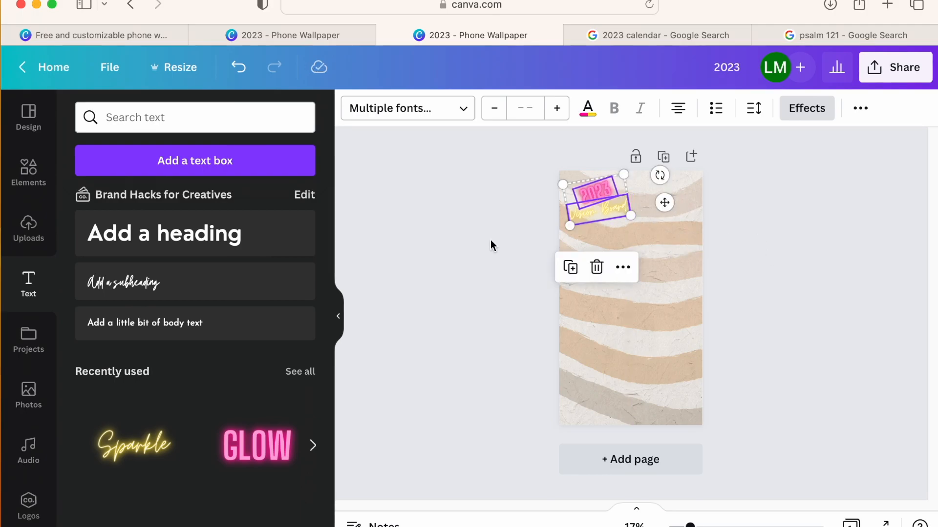
{"action": "left_click", "coordinate": [491, 244]}
{"action": "left_click", "coordinate": [584, 192]}
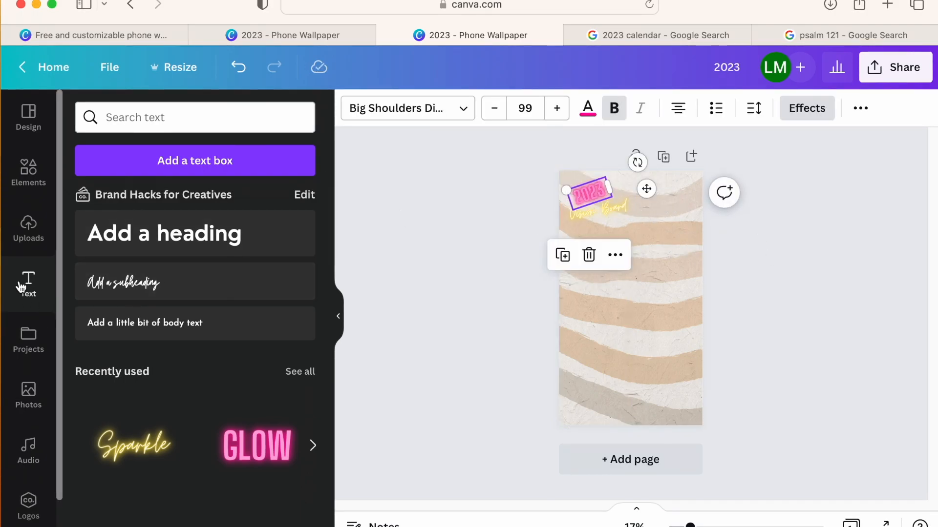
- Add the square frame with one rounded corner from the Frames collection and place it in the page's upper-right corner
{"action": "left_click", "coordinate": [35, 182]}
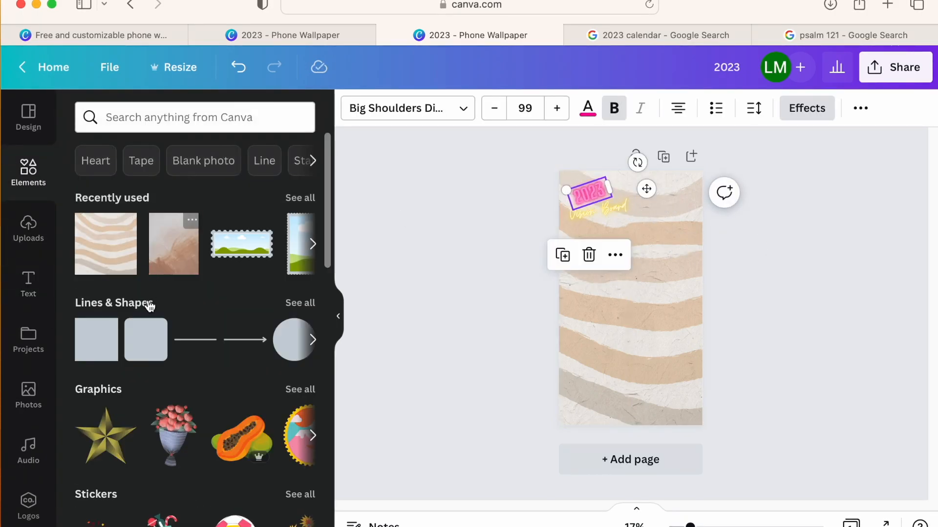
{"action": "left_click", "coordinate": [313, 243]}
{"action": "left_click", "coordinate": [312, 243]}
{"action": "scroll", "coordinate": [232, 330], "scroll_direction": "down", "scroll_amount": 3}
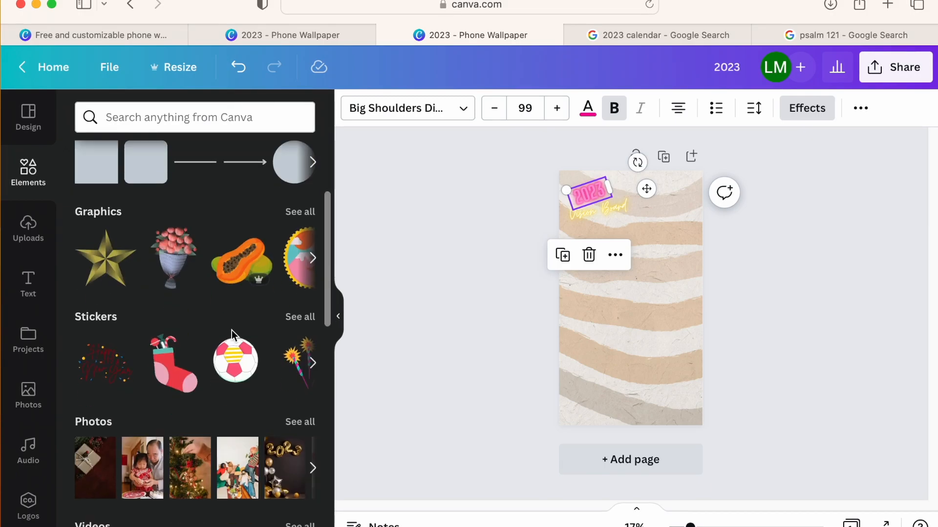
{"action": "scroll", "coordinate": [231, 330], "scroll_direction": "down", "scroll_amount": 10}
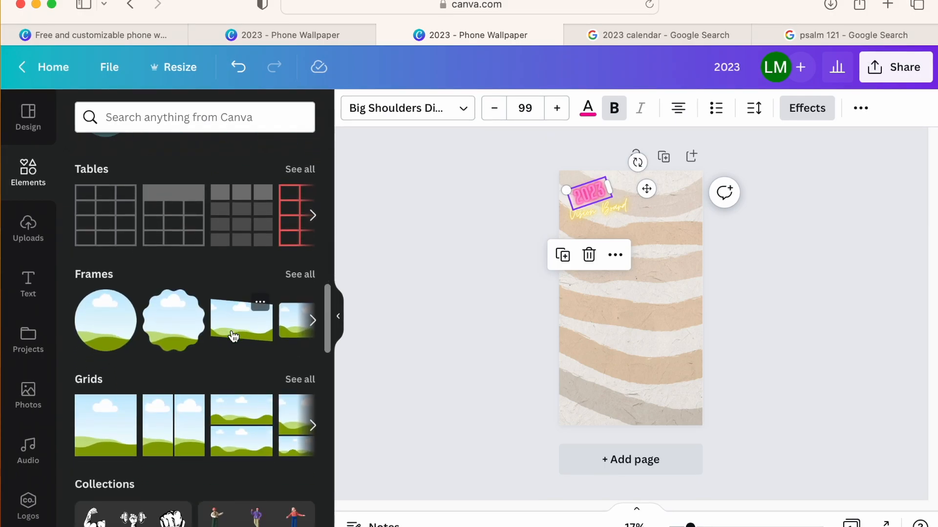
{"action": "left_click", "coordinate": [298, 274]}
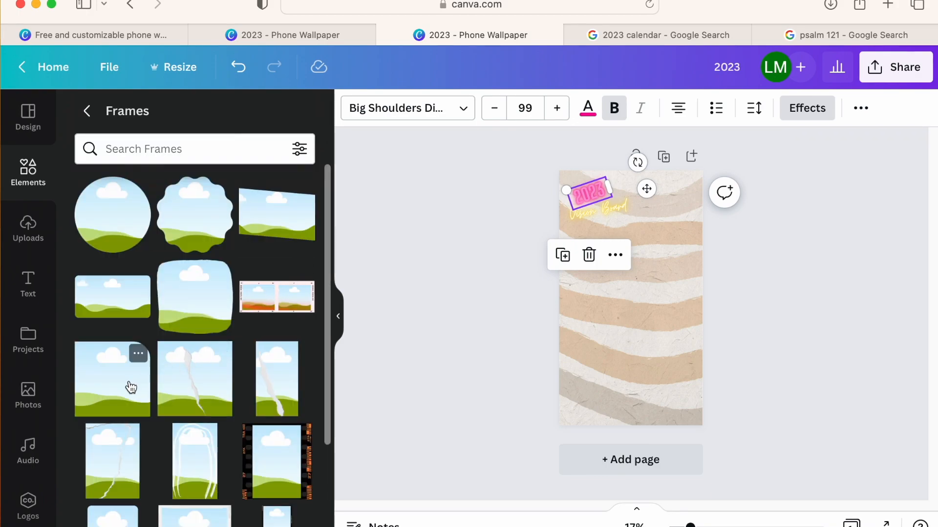
{"action": "left_click", "coordinate": [131, 387]}
{"action": "left_click_drag", "start_coordinate": [674, 324], "coordinate": [666, 207]}
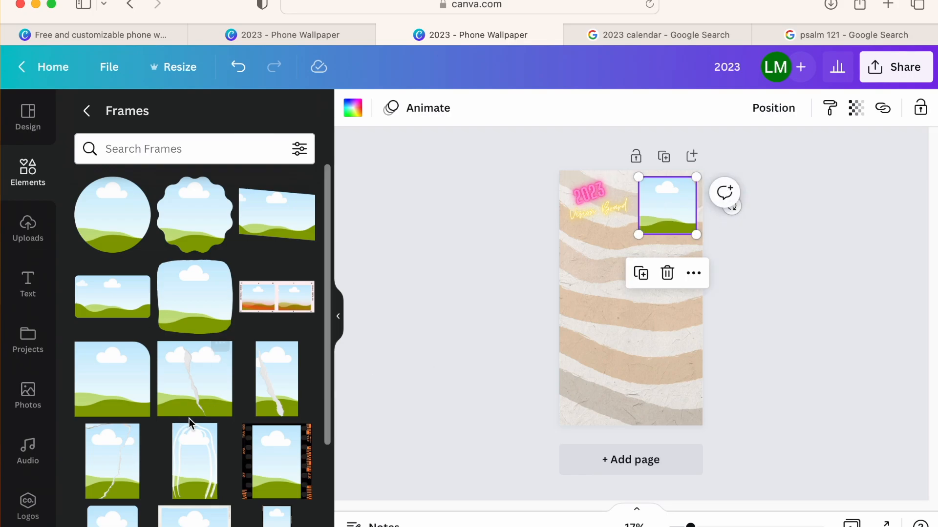
- Add the white-bordered square photo frame, shrink and tilt it slightly, and place it below the "Vision Board" title
{"action": "scroll", "coordinate": [190, 423], "scroll_direction": "down", "scroll_amount": 3}
{"action": "left_click", "coordinate": [187, 468]}
{"action": "left_click_drag", "start_coordinate": [642, 296], "coordinate": [638, 359]}
{"action": "left_click_drag", "start_coordinate": [653, 313], "coordinate": [625, 302]}
{"action": "left_click_drag", "start_coordinate": [609, 340], "coordinate": [614, 341]}
{"action": "left_click_drag", "start_coordinate": [607, 286], "coordinate": [612, 277]}
- Duplicate the white-bordered frame, tilt the copy clockwise and place it at the middle right of the page
{"action": "left_click", "coordinate": [625, 362]}
{"action": "left_click_drag", "start_coordinate": [626, 432], "coordinate": [615, 432]}
{"action": "left_click_drag", "start_coordinate": [628, 381], "coordinate": [667, 364]}
- Add another copy of the white-bordered frame, tilt it counterclockwise at the page's lower left, and fine-tune the spacing of the three frames
{"action": "left_click", "coordinate": [683, 268]}
{"action": "left_click", "coordinate": [714, 222]}
{"action": "left_click_drag", "start_coordinate": [643, 410], "coordinate": [675, 408]}
{"action": "left_click_drag", "start_coordinate": [656, 347], "coordinate": [600, 383]}
{"action": "left_click_drag", "start_coordinate": [668, 362], "coordinate": [675, 349]}
{"action": "left_click_drag", "start_coordinate": [616, 291], "coordinate": [608, 273]}
{"action": "left_click_drag", "start_coordinate": [649, 328], "coordinate": [659, 322]}
{"action": "left_click_drag", "start_coordinate": [605, 393], "coordinate": [604, 385]}
{"action": "left_click", "coordinate": [685, 392]}
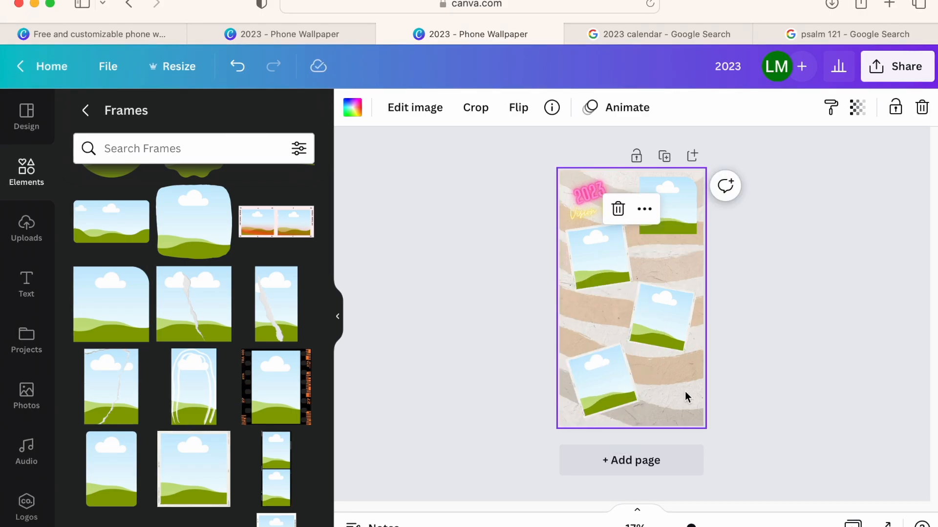
- Add a small brush-stroke frame between the two tilted frames on the left half of the page
{"action": "scroll", "coordinate": [234, 318], "scroll_direction": "down", "scroll_amount": 3}
{"action": "scroll", "coordinate": [222, 355], "scroll_direction": "down", "scroll_amount": 6}
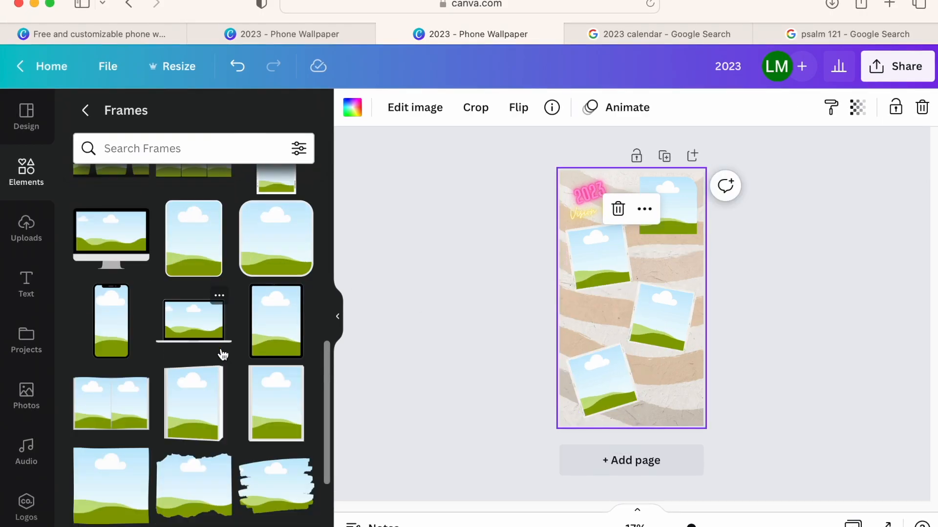
{"action": "left_click", "coordinate": [271, 380]}
{"action": "left_click_drag", "start_coordinate": [673, 270], "coordinate": [602, 310]}
- Add a roundish frame at the page's lower right and shrink the lower-left tilted frame to make room around it
{"action": "scroll", "coordinate": [190, 371], "scroll_direction": "down", "scroll_amount": 6}
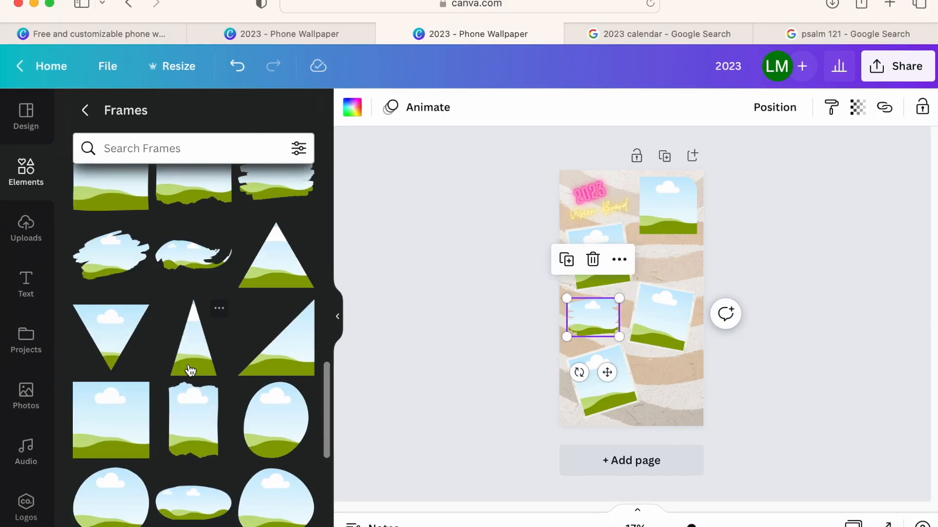
{"action": "left_click_drag", "start_coordinate": [281, 409], "coordinate": [676, 360]}
{"action": "left_click", "coordinate": [588, 372]}
{"action": "left_click_drag", "start_coordinate": [617, 344], "coordinate": [592, 366]}
{"action": "left_click_drag", "start_coordinate": [661, 377], "coordinate": [653, 395]}
{"action": "left_click_drag", "start_coordinate": [697, 418], "coordinate": [680, 412]}
{"action": "left_click", "coordinate": [663, 344]}
{"action": "left_click_drag", "start_coordinate": [662, 344], "coordinate": [663, 341]}
- Add a small ornate curved-edge frame below the upper-right frame, shifting the middle-right and roundish frames slightly down
{"action": "scroll", "coordinate": [212, 385], "scroll_direction": "down", "scroll_amount": 10}
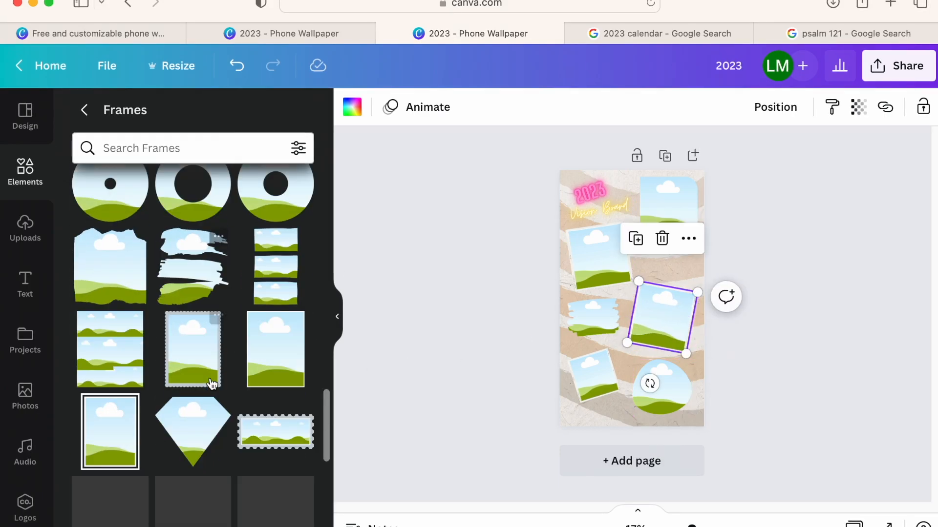
{"action": "scroll", "coordinate": [218, 381], "scroll_direction": "down", "scroll_amount": 5}
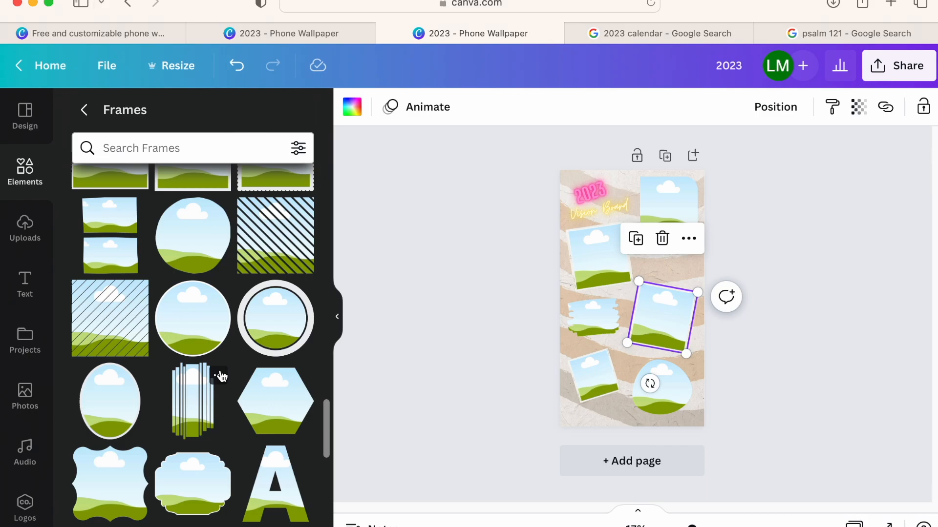
{"action": "scroll", "coordinate": [198, 445], "scroll_direction": "down", "scroll_amount": 4}
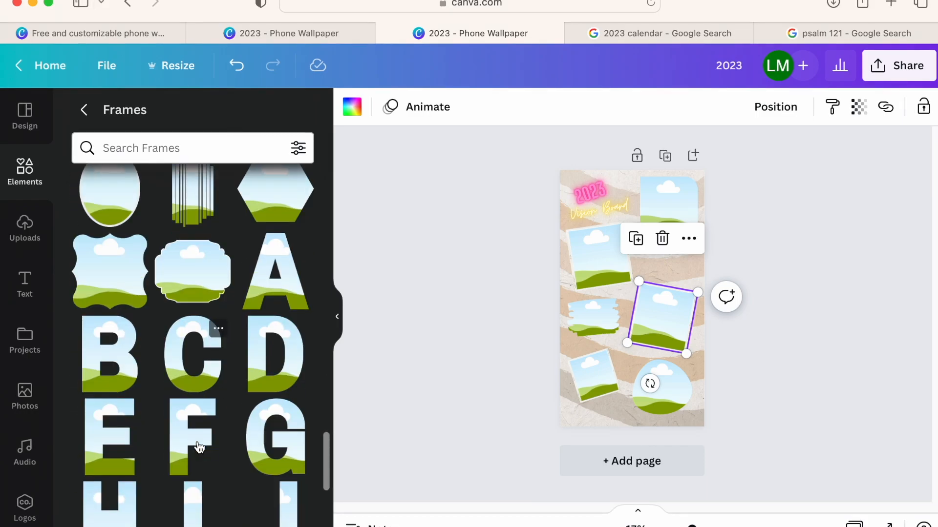
{"action": "scroll", "coordinate": [193, 442], "scroll_direction": "up", "scroll_amount": 2}
{"action": "scroll", "coordinate": [132, 403], "scroll_direction": "up", "scroll_amount": 3}
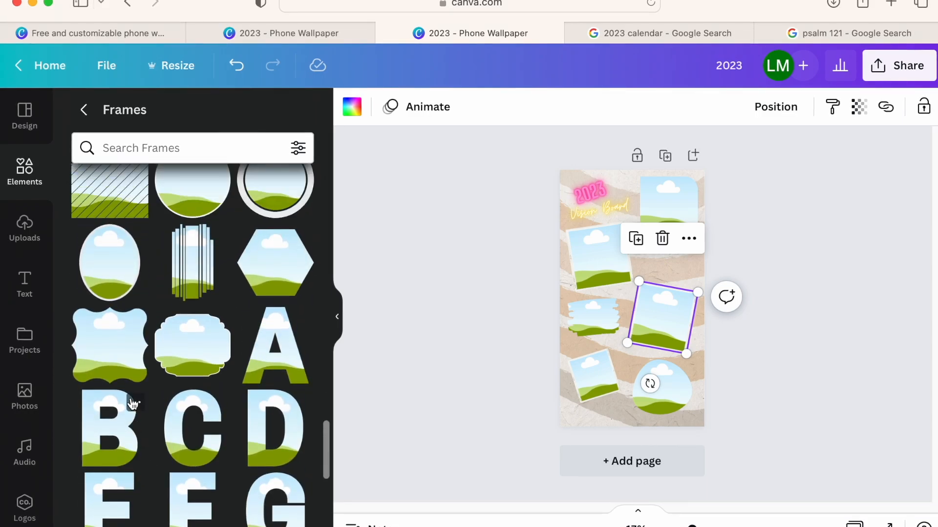
{"action": "left_click", "coordinate": [131, 404]}
{"action": "left_click_drag", "start_coordinate": [670, 262], "coordinate": [615, 302]}
{"action": "left_click_drag", "start_coordinate": [663, 331], "coordinate": [663, 336]}
{"action": "left_click_drag", "start_coordinate": [671, 383], "coordinate": [671, 389]}
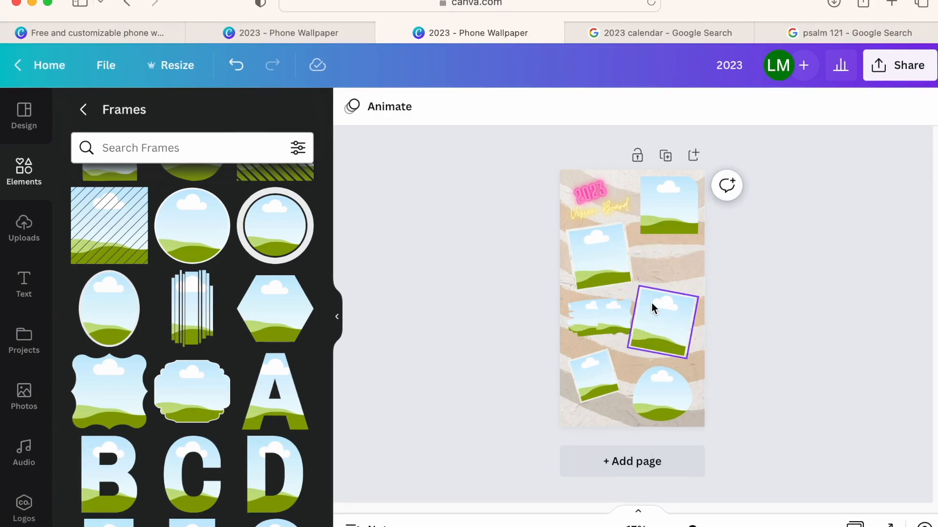
{"action": "left_click_drag", "start_coordinate": [652, 302], "coordinate": [669, 257]}
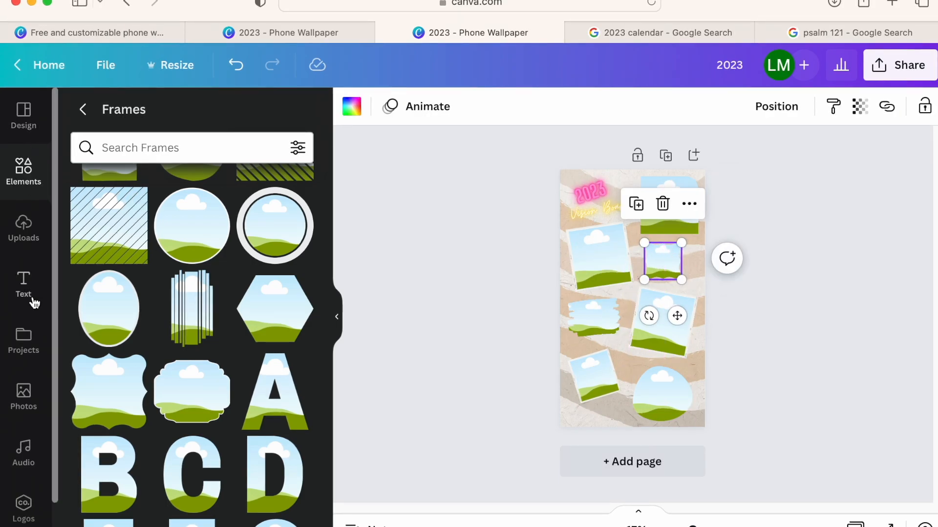
- Search the photos for "car" and fill the tilted frame below the title with the red-and-blue-lit sports car photo
{"action": "left_click", "coordinate": [24, 393]}
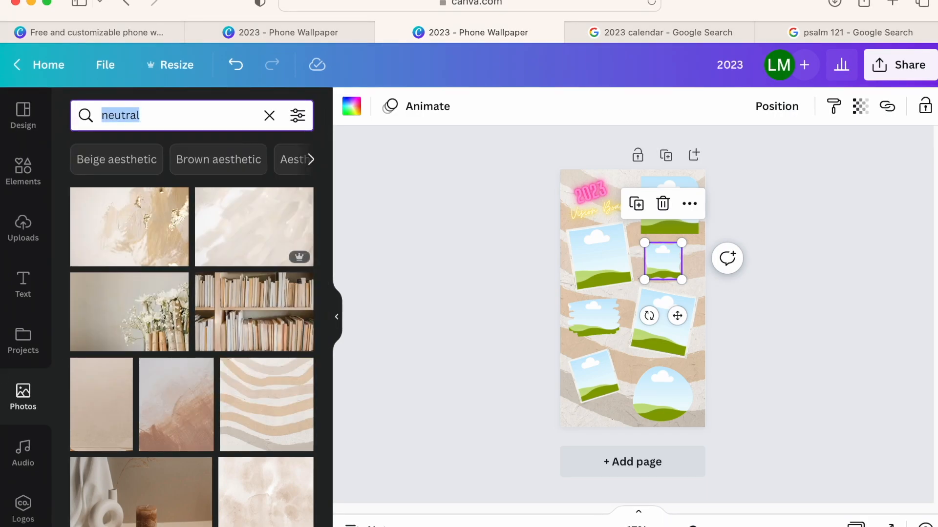
{"action": "type", "text": "car"}
{"action": "key", "text": "Return"}
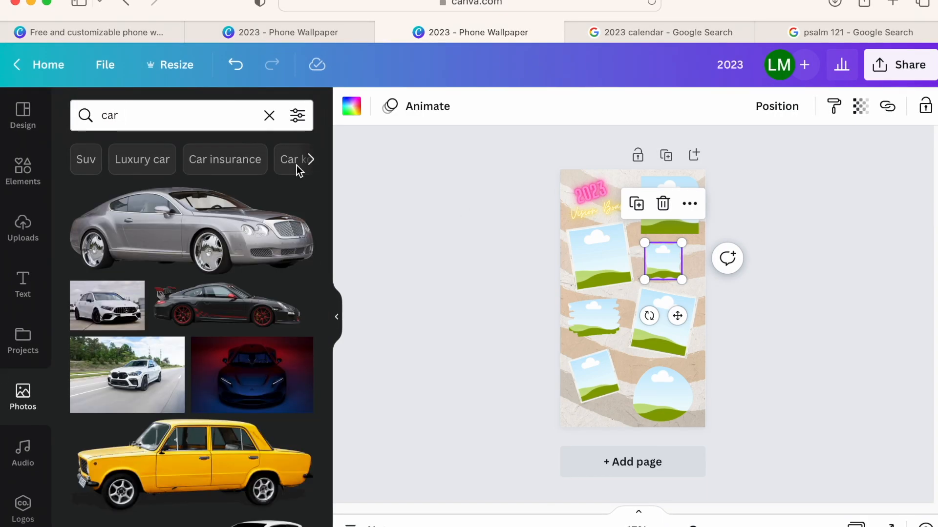
{"action": "left_click_drag", "start_coordinate": [249, 383], "coordinate": [605, 259]}
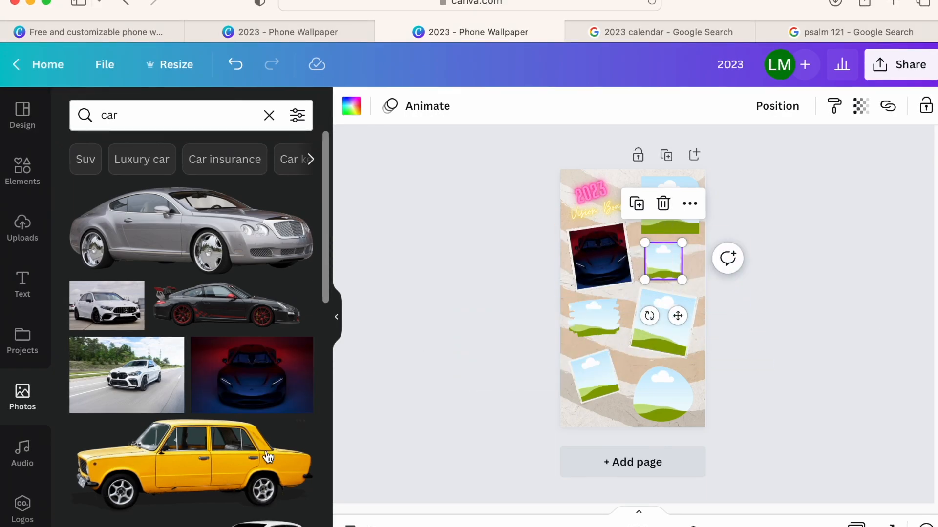
- Search the photos for "house" and fill the tilted frame below the title with the green-lawn house photo
{"action": "scroll", "coordinate": [219, 444], "scroll_direction": "down", "scroll_amount": 3}
{"action": "left_click", "coordinate": [113, 111]}
{"action": "type", "text": "house"}
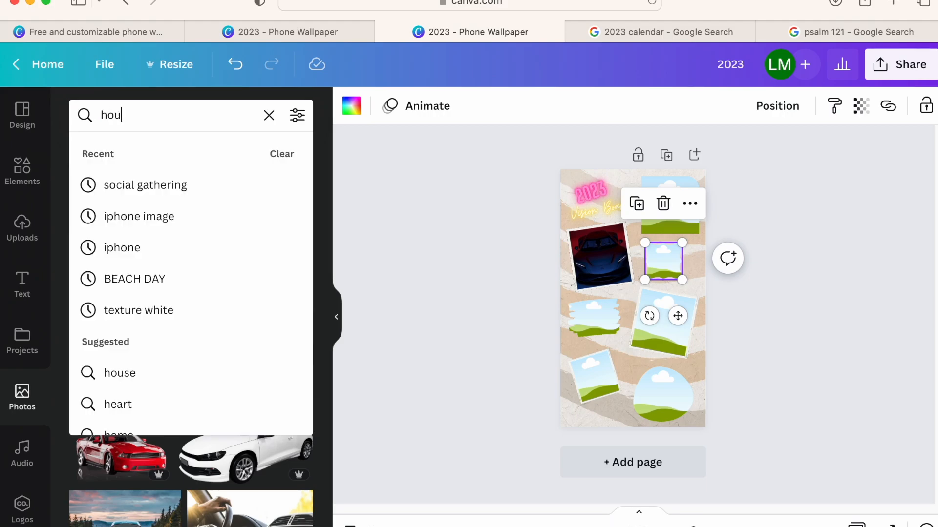
{"action": "key", "text": "Return"}
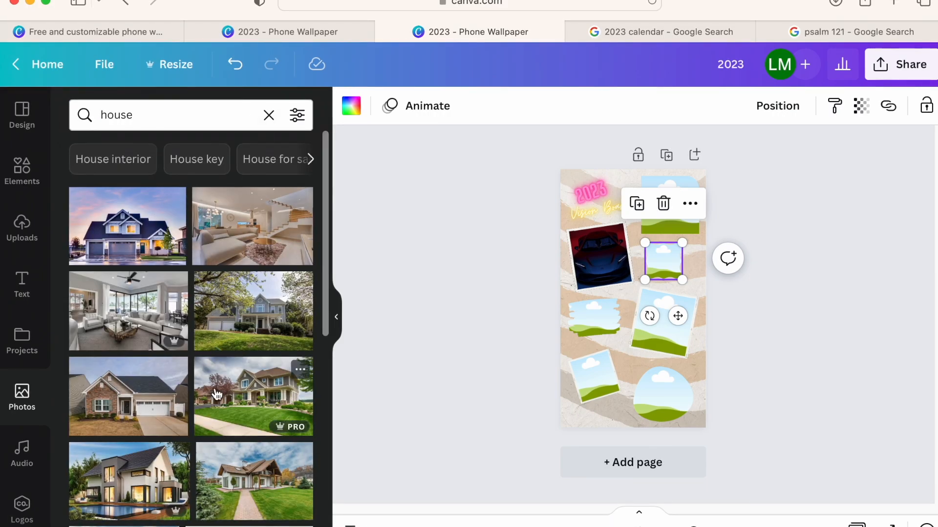
{"action": "left_click_drag", "start_coordinate": [254, 395], "coordinate": [596, 278]}
- Try another house photo in the tilted frame below the title, and settle on the blue house at dusk
{"action": "scroll", "coordinate": [131, 393], "scroll_direction": "down", "scroll_amount": 4}
{"action": "scroll", "coordinate": [155, 387], "scroll_direction": "down", "scroll_amount": 5}
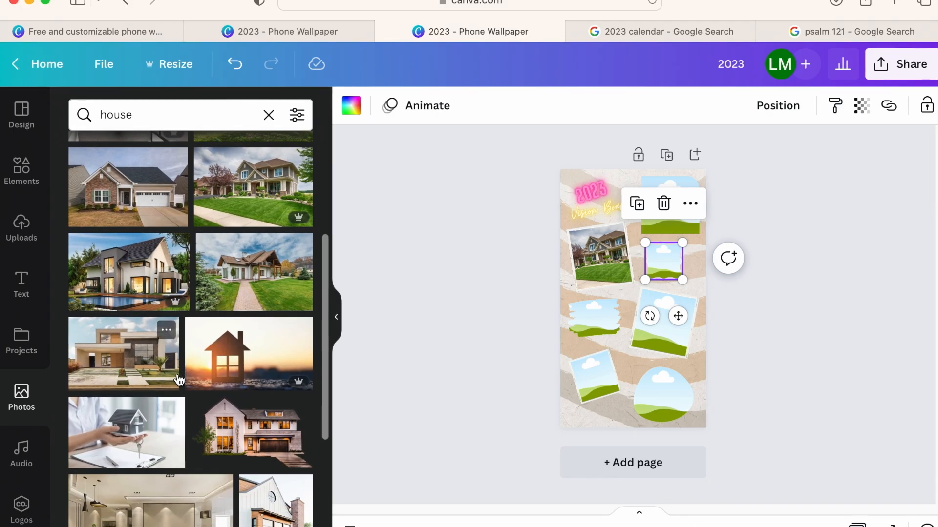
{"action": "left_click_drag", "start_coordinate": [267, 374], "coordinate": [598, 257]}
{"action": "scroll", "coordinate": [230, 220], "scroll_direction": "up", "scroll_amount": 6}
{"action": "scroll", "coordinate": [241, 314], "scroll_direction": "up", "scroll_amount": 2}
{"action": "left_click_drag", "start_coordinate": [136, 230], "coordinate": [583, 264]}
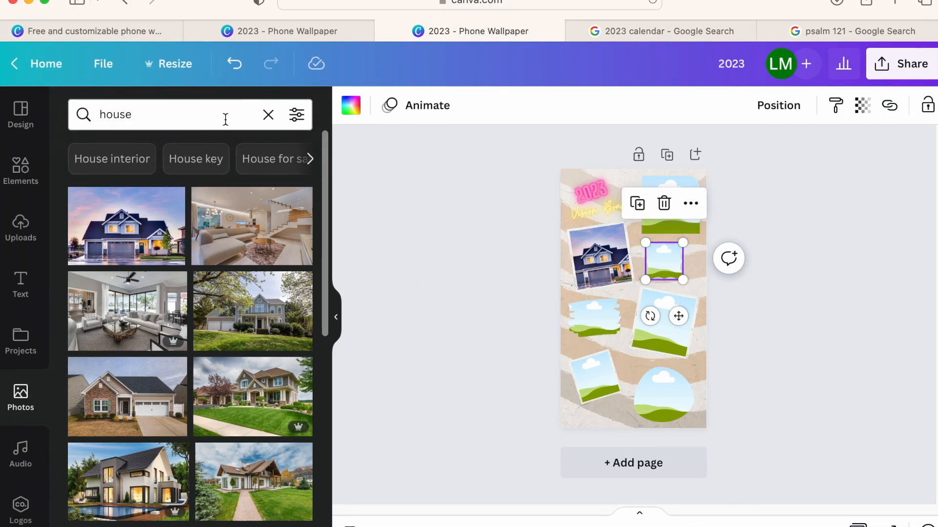
- Search the photos for "spa" and fill the middle-right tilted frame with the rolled towel and candles photo
{"action": "left_click", "coordinate": [269, 114]}
{"action": "type", "text": "spa"}
{"action": "key", "text": "Return"}
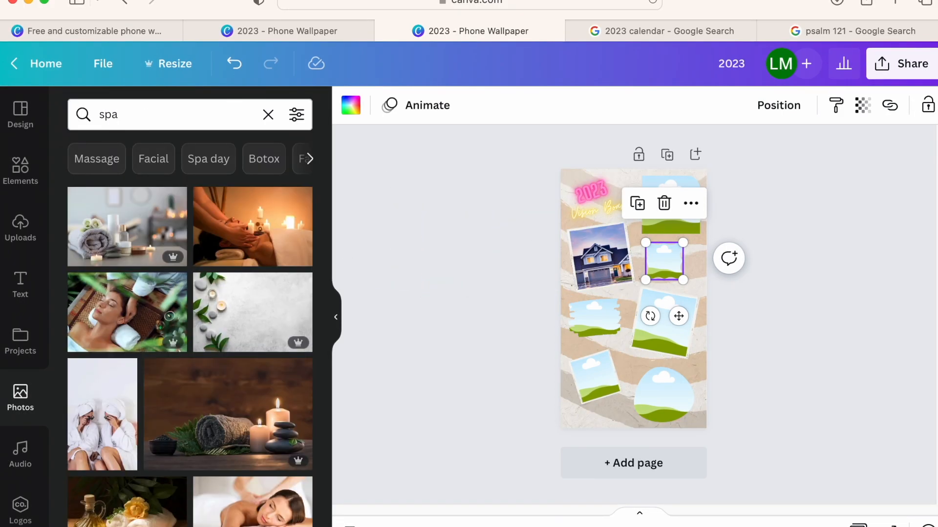
{"action": "left_click_drag", "start_coordinate": [149, 225], "coordinate": [664, 337]}
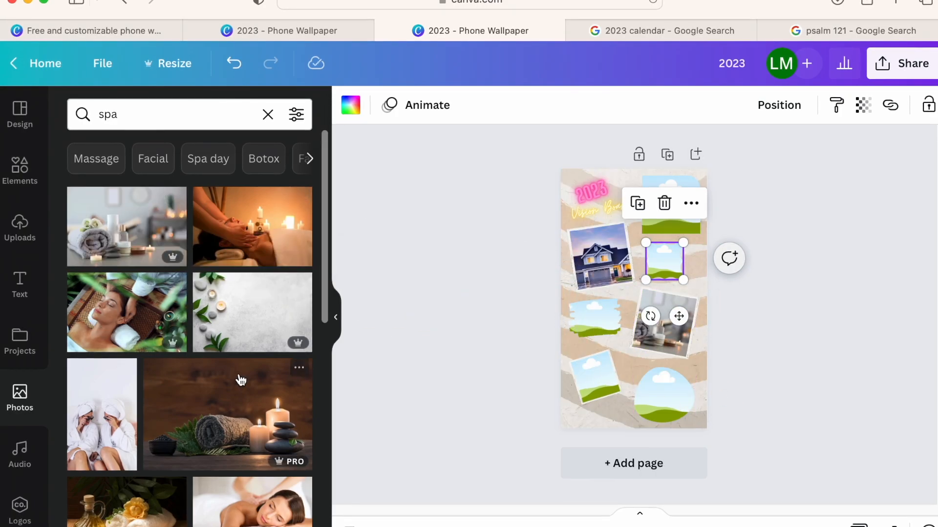
- Try a massage photo in the middle-right tilted frame, and settle on the photo of lemon slices, jars and dried flowers
{"action": "scroll", "coordinate": [237, 379], "scroll_direction": "down", "scroll_amount": 5}
{"action": "left_click_drag", "start_coordinate": [102, 381], "coordinate": [638, 334]}
{"action": "scroll", "coordinate": [202, 315], "scroll_direction": "down", "scroll_amount": 5}
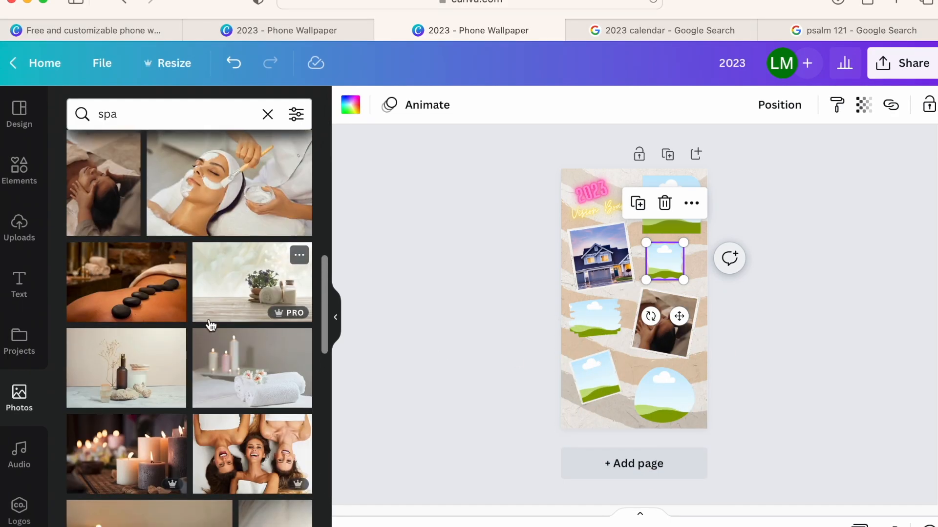
{"action": "scroll", "coordinate": [203, 315], "scroll_direction": "down", "scroll_amount": 5}
{"action": "left_click_drag", "start_coordinate": [268, 344], "coordinate": [655, 333]}
{"action": "double_click", "coordinate": [668, 318]}
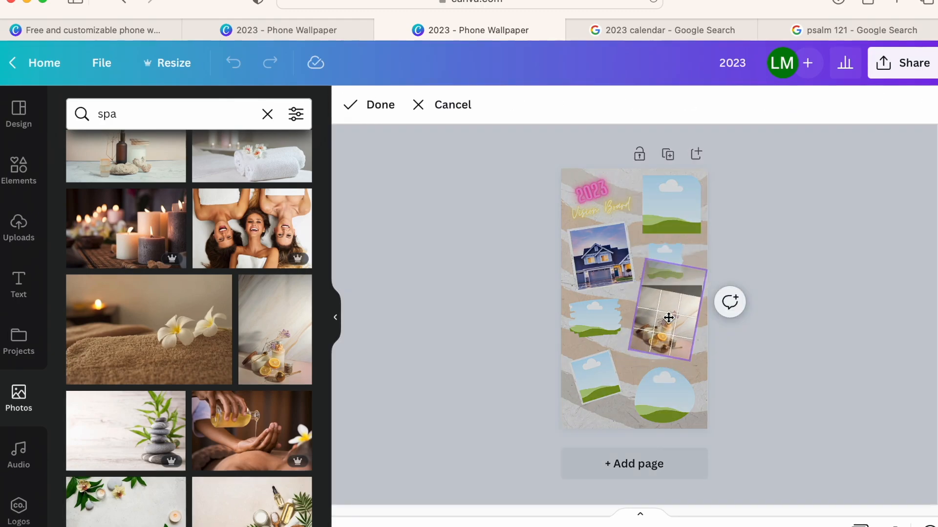
{"action": "left_click", "coordinate": [412, 383]}
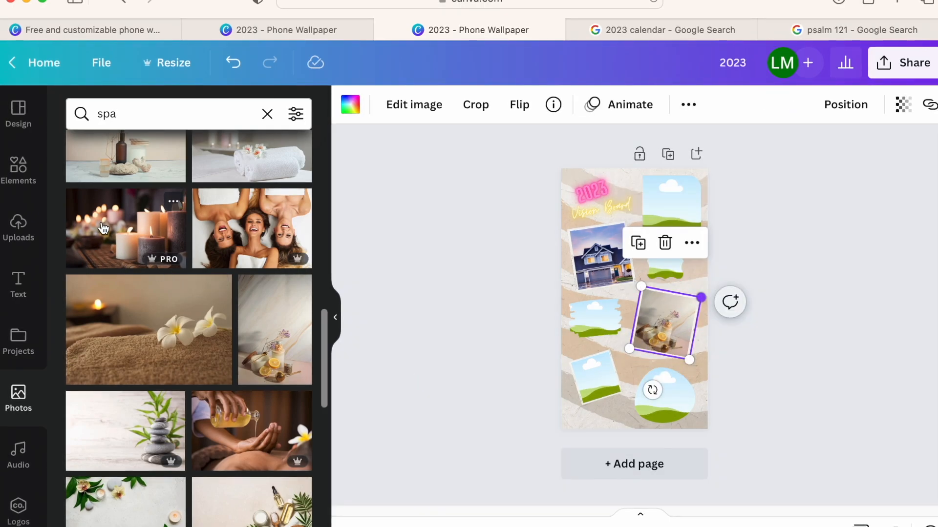
- Search the photos for "workout" and fill the roundish frame with the photo of the woman against a red background
{"action": "left_click", "coordinate": [267, 114]}
{"action": "type", "text": "work"}
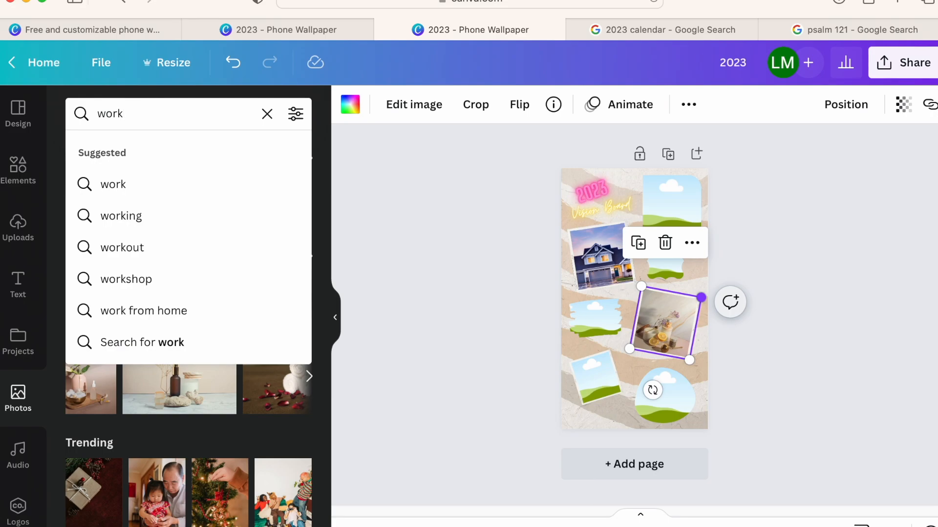
{"action": "left_click", "coordinate": [109, 247]}
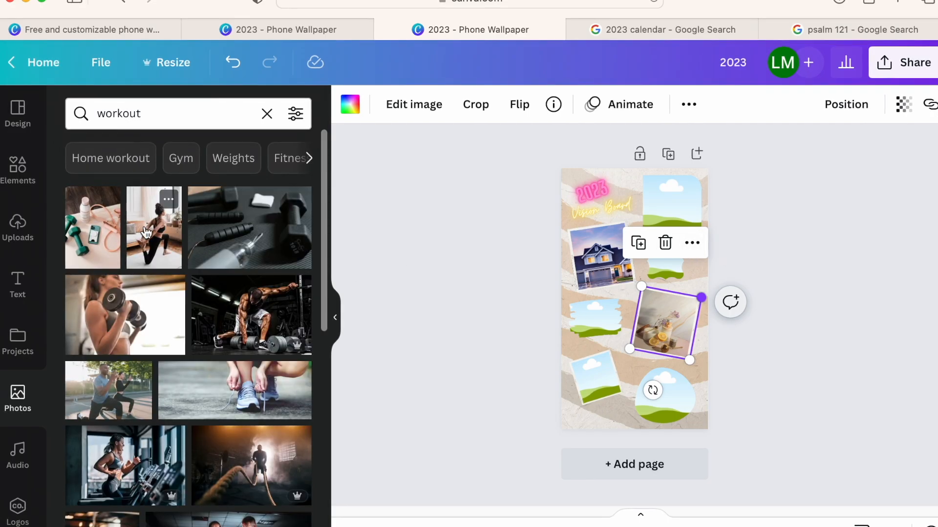
{"action": "scroll", "coordinate": [194, 359], "scroll_direction": "down", "scroll_amount": 15}
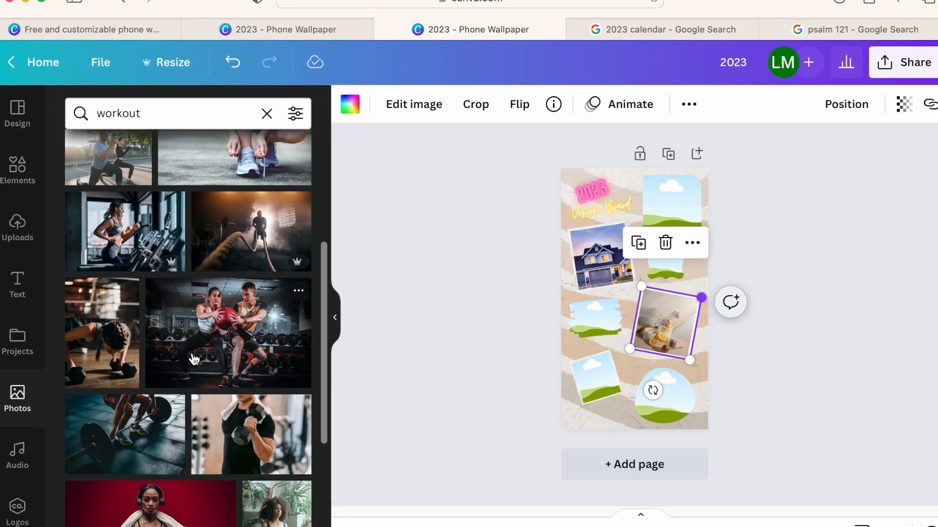
{"action": "scroll", "coordinate": [194, 359], "scroll_direction": "down", "scroll_amount": 4}
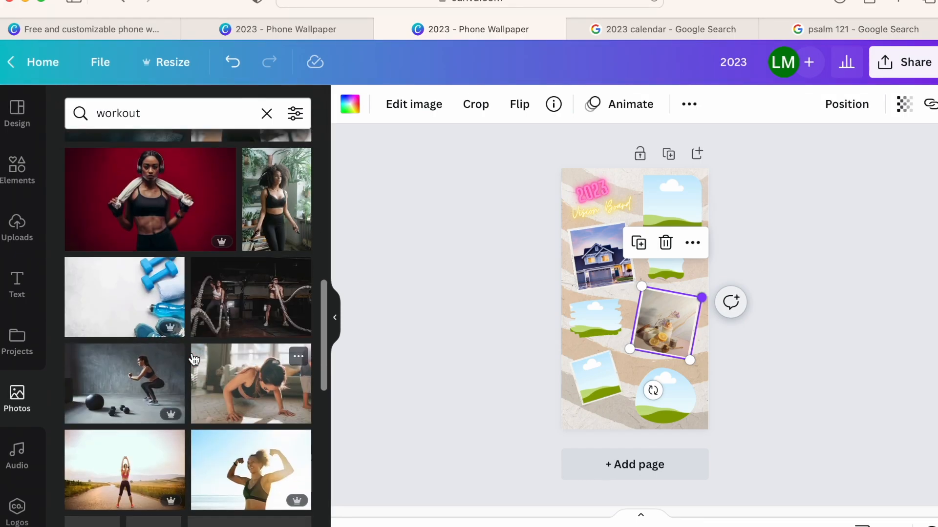
{"action": "left_click_drag", "start_coordinate": [156, 195], "coordinate": [674, 396]}
- Replace the photo in the roundish frame with the smiling woman holding a towel against a teal background
{"action": "scroll", "coordinate": [181, 319], "scroll_direction": "down", "scroll_amount": 10}
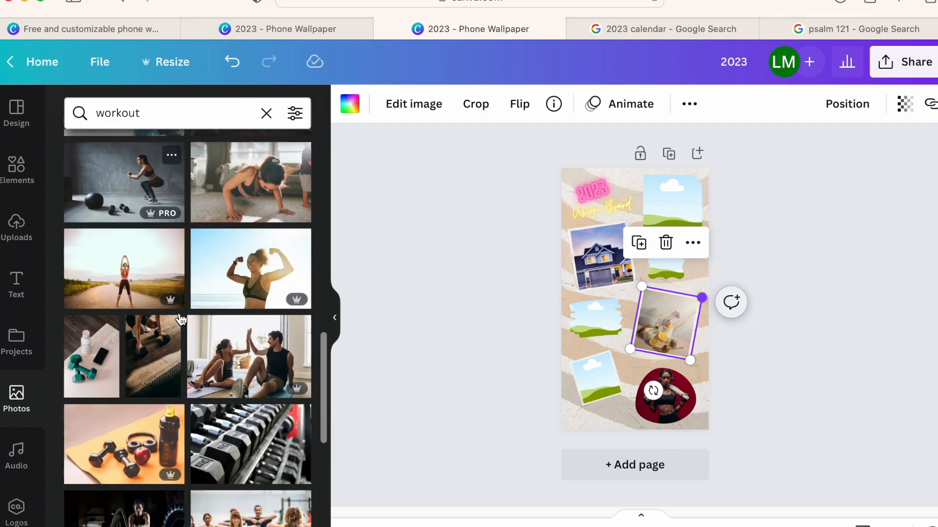
{"action": "scroll", "coordinate": [214, 385], "scroll_direction": "down", "scroll_amount": 6}
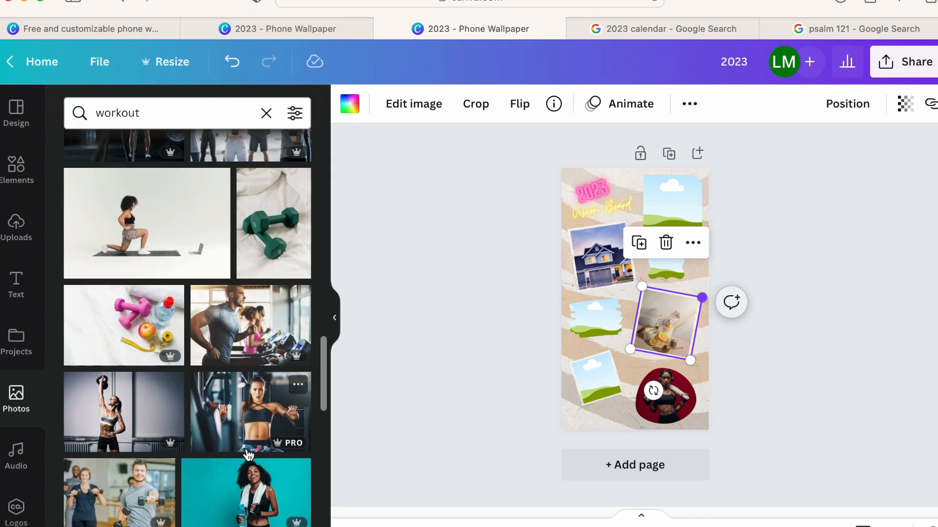
{"action": "left_click_drag", "start_coordinate": [243, 366], "coordinate": [659, 405]}
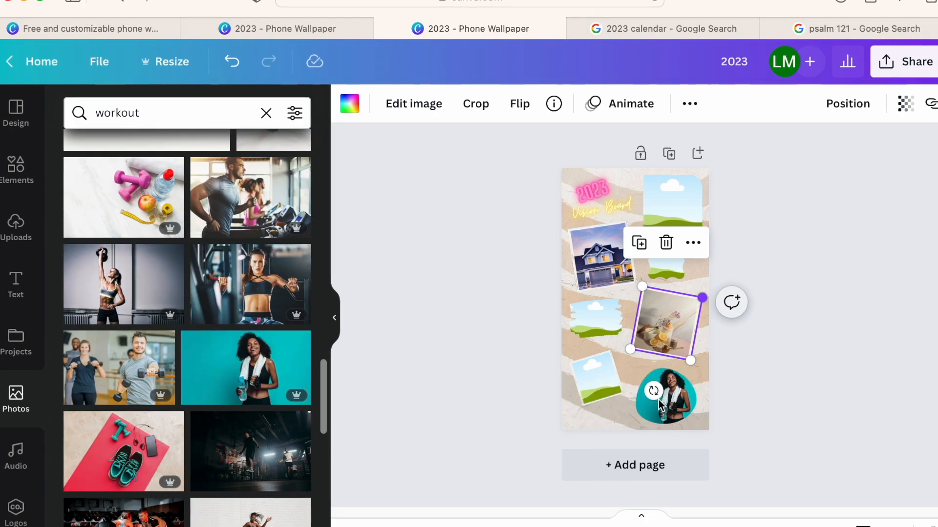
{"action": "scroll", "coordinate": [233, 369], "scroll_direction": "down", "scroll_amount": 7}
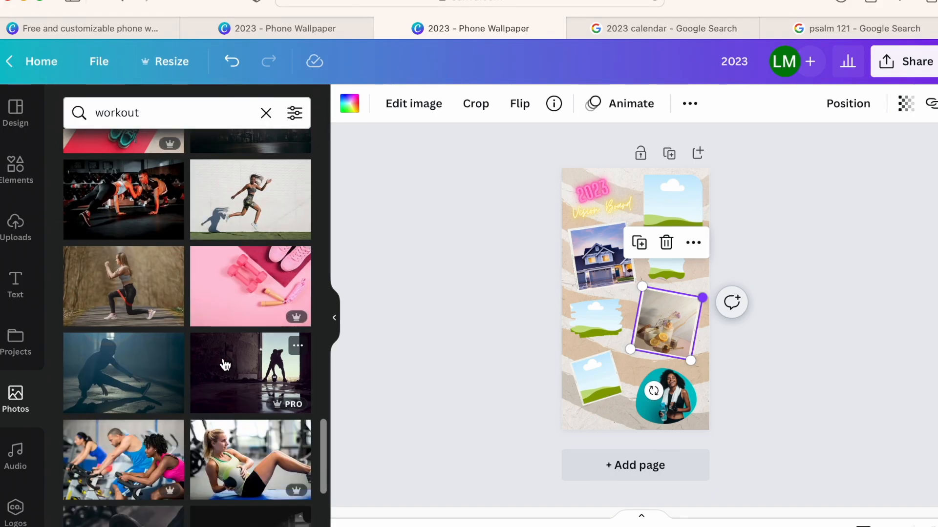
- Search the photos for "friends" and fill the brush-stroke frame with the photo of friends lying in a circle on grass
{"action": "left_click", "coordinate": [264, 114]}
{"action": "type", "text": "friends"}
{"action": "key", "text": "Return"}
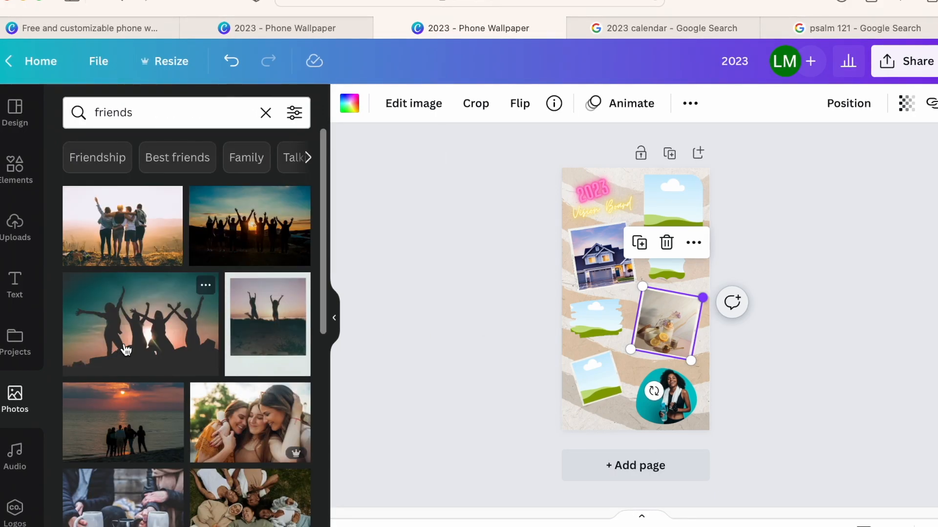
{"action": "scroll", "coordinate": [122, 452], "scroll_direction": "down", "scroll_amount": 3}
{"action": "left_click_drag", "start_coordinate": [263, 408], "coordinate": [596, 320]}
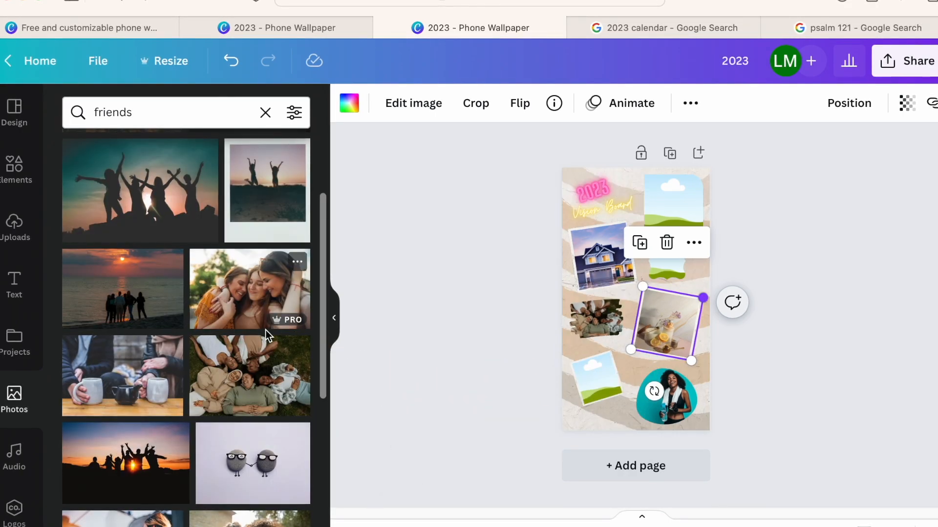
- Fill the lower-left tilted frame with the friends-on-grass photo and remove that photo from the brush-stroke frame
{"action": "left_click_drag", "start_coordinate": [242, 367], "coordinate": [595, 378]}
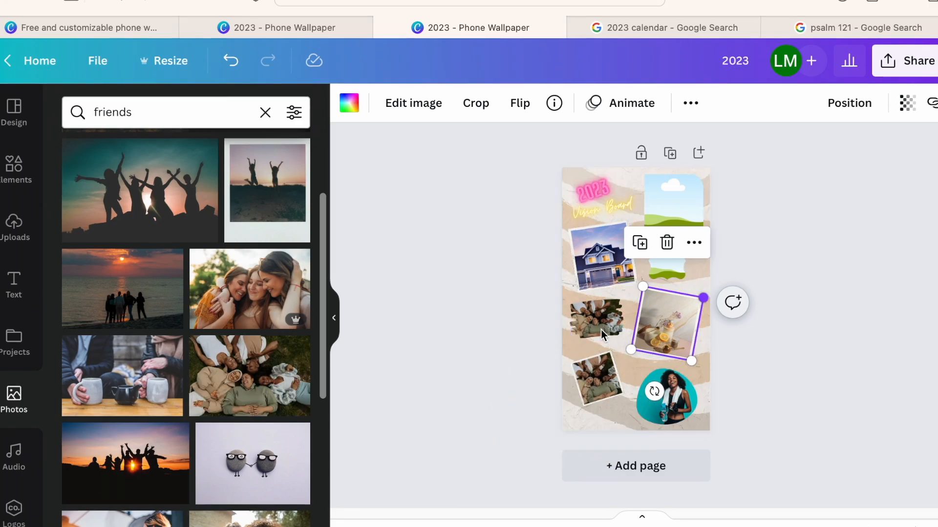
{"action": "left_click", "coordinate": [600, 322]}
{"action": "key", "text": "Delete"}
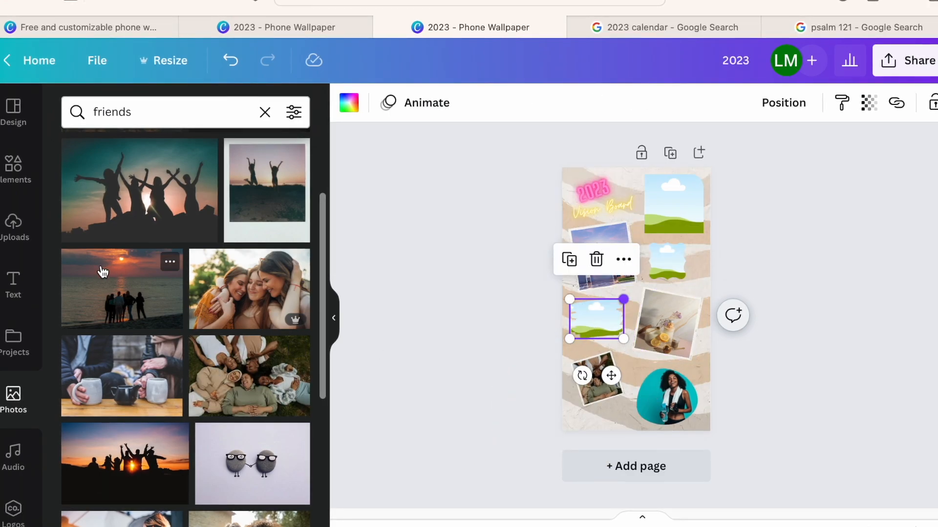
{"action": "scroll", "coordinate": [213, 202], "scroll_direction": "down", "scroll_amount": 1}
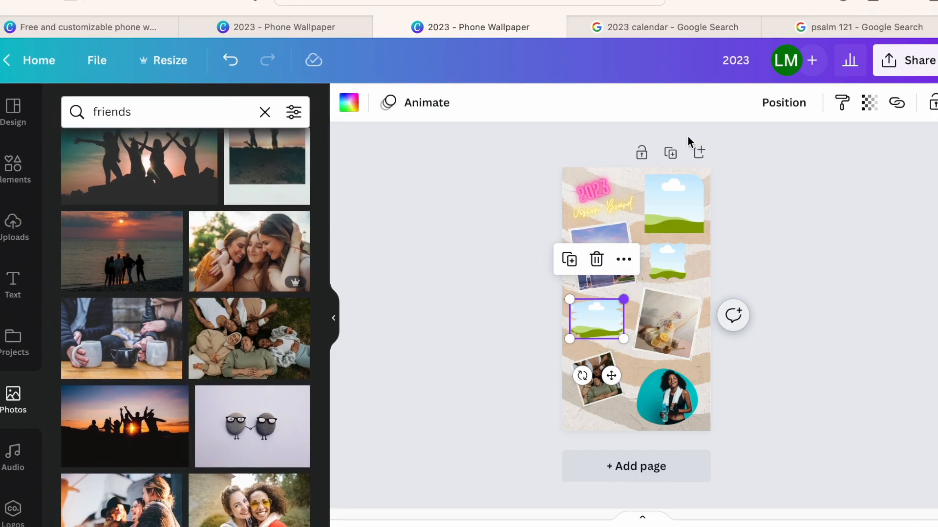
- Switch to the psalm 121 Google results, open the Etsy watercolor mountain print listing, and copy its Psalm 121:1-2 image
{"action": "left_click", "coordinate": [845, 26]}
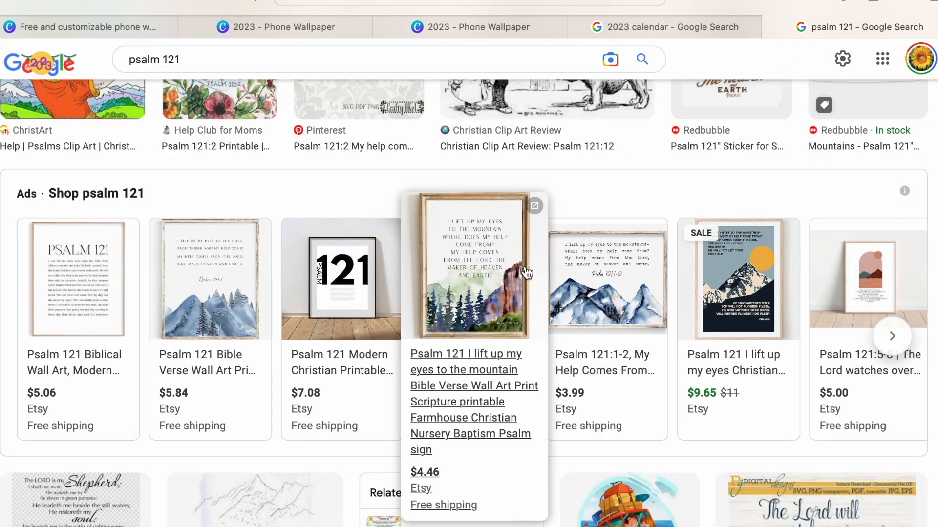
{"action": "right_click", "coordinate": [609, 246]}
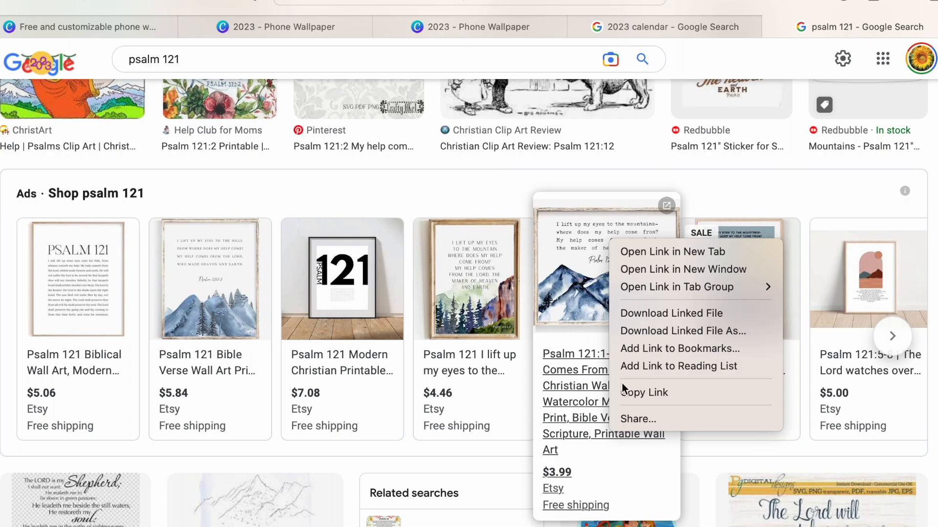
{"action": "left_click", "coordinate": [590, 281]}
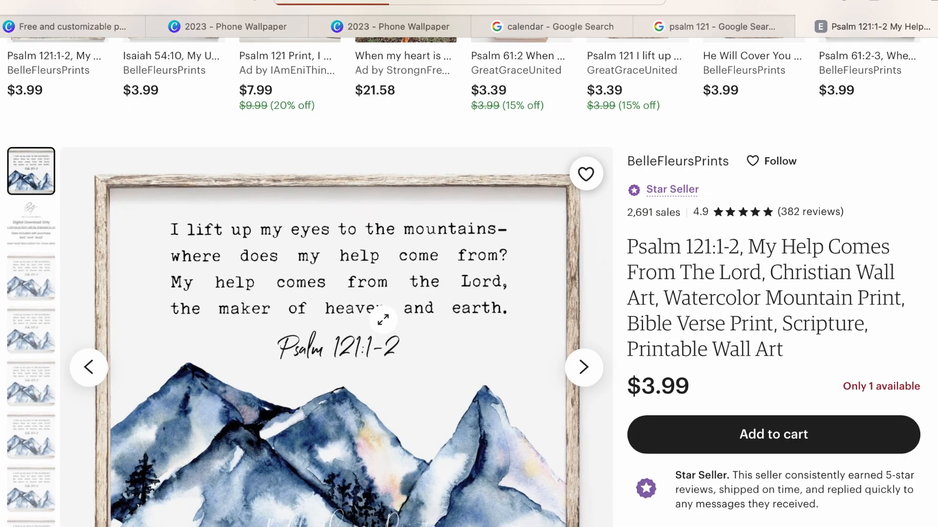
{"action": "right_click", "coordinate": [385, 316]}
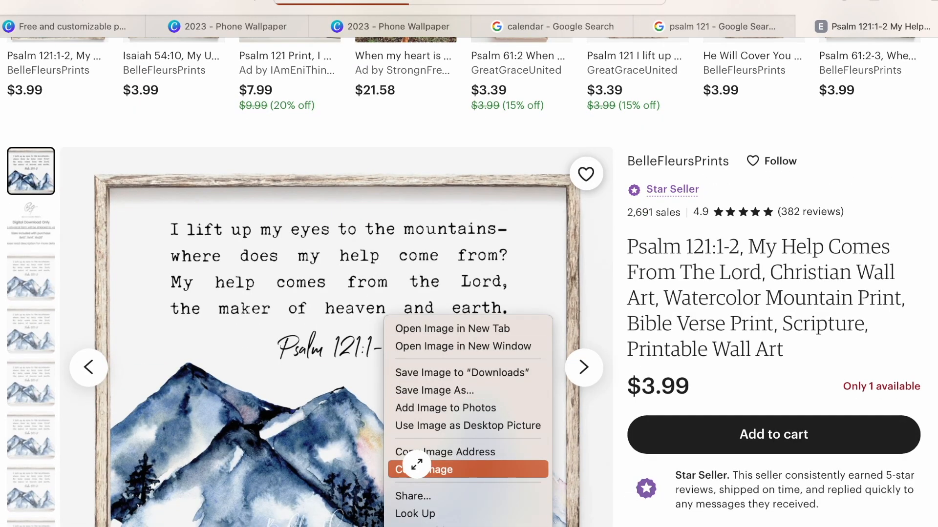
{"action": "left_click", "coordinate": [412, 468]}
- Return to the Canva wallpaper, paste the psalm image, and place it in the brush-stroke frame instead of the curved-edge frame
{"action": "left_click", "coordinate": [384, 26]}
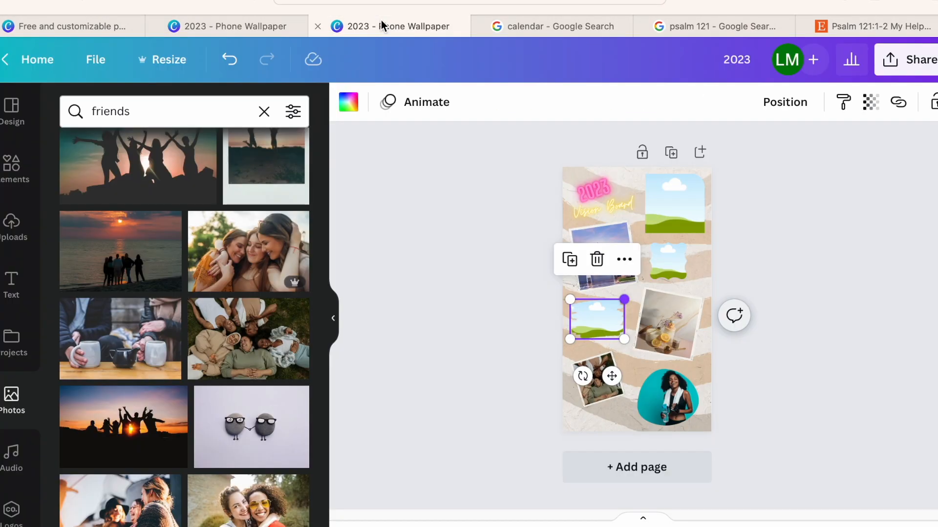
{"action": "key", "text": "ctrl+v"}
{"action": "left_click_drag", "start_coordinate": [649, 301], "coordinate": [684, 261]}
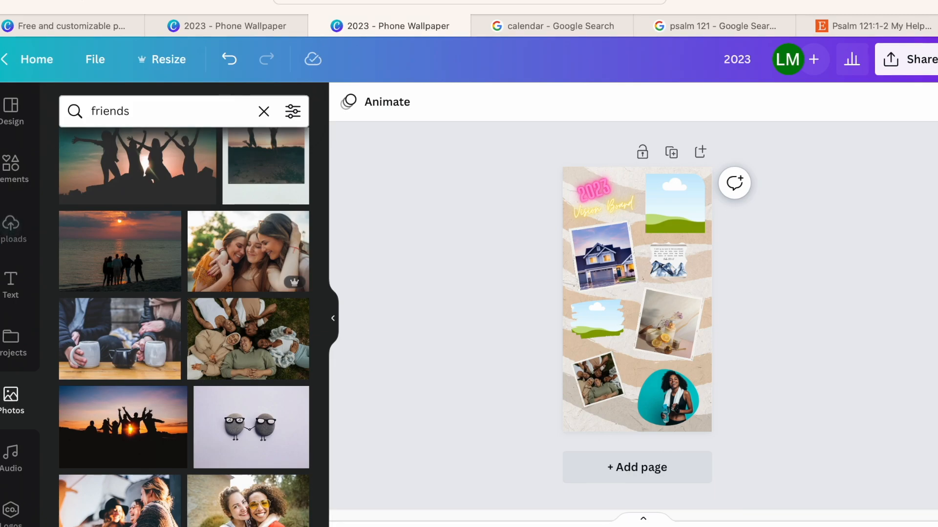
{"action": "key", "text": "ctrl+z"}
{"action": "left_click_drag", "start_coordinate": [646, 278], "coordinate": [605, 324]}
{"action": "double_click", "coordinate": [605, 324]}
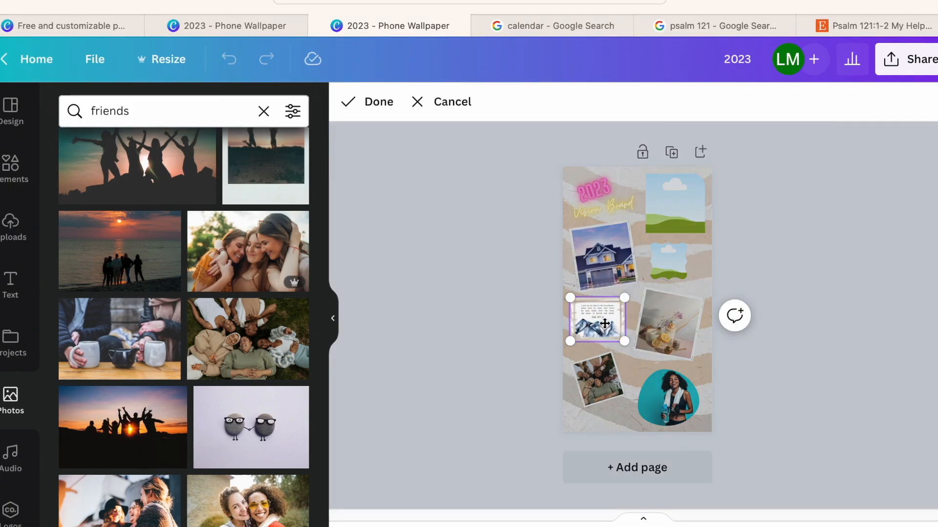
- Examine the psalm image in the brush-stroke frame and the rest of the page up close
{"action": "scroll", "coordinate": [632, 291], "scroll_direction": "up", "scroll_amount": 5}
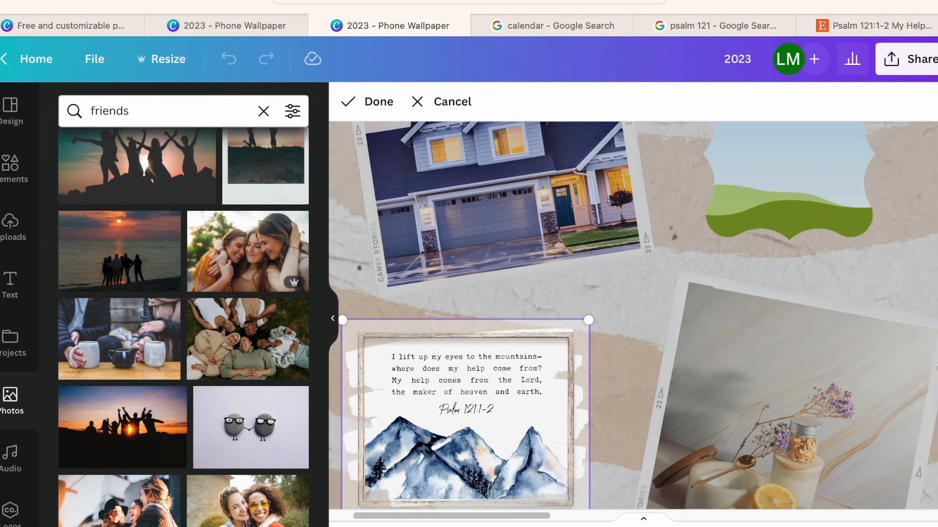
{"action": "scroll", "coordinate": [839, 309], "scroll_direction": "down", "scroll_amount": 2}
{"action": "scroll", "coordinate": [837, 312], "scroll_direction": "up", "scroll_amount": 5}
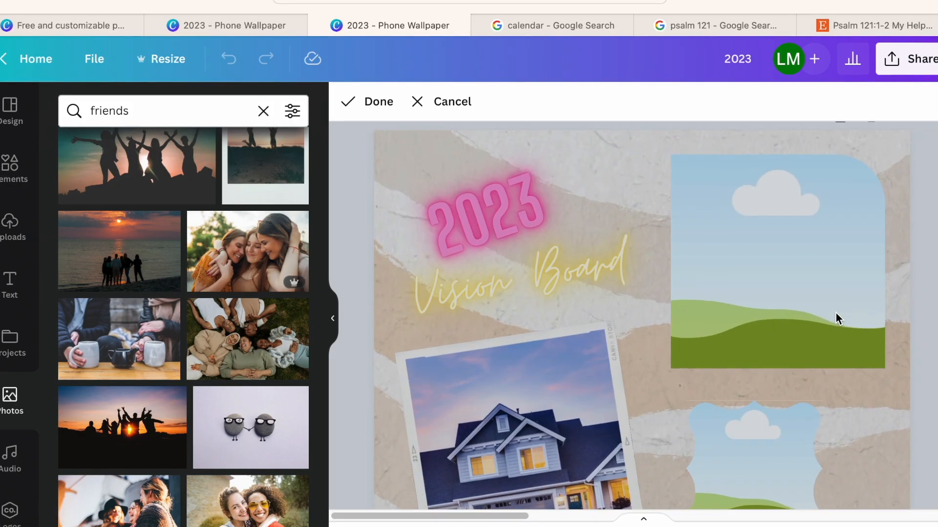
{"action": "scroll", "coordinate": [836, 319], "scroll_direction": "down", "scroll_amount": 10}
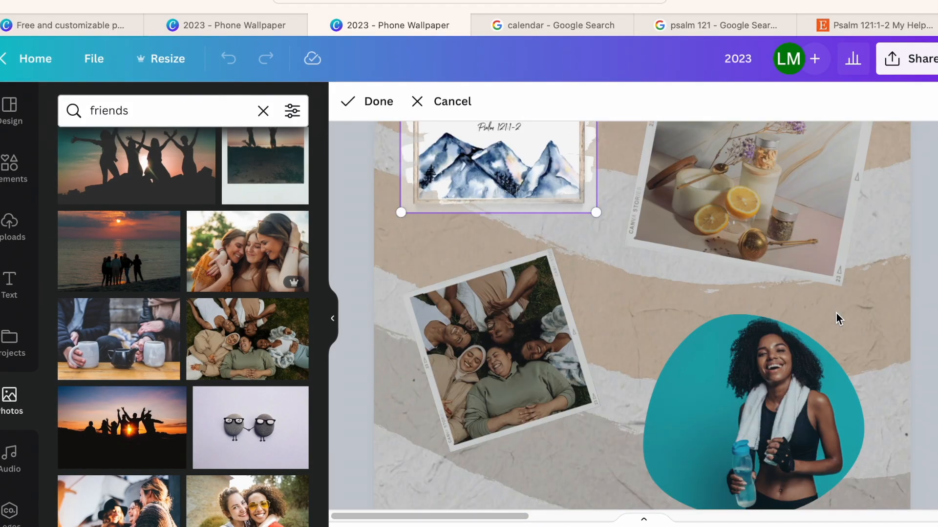
{"action": "scroll", "coordinate": [836, 312], "scroll_direction": "down", "scroll_amount": 2}
{"action": "scroll", "coordinate": [836, 313], "scroll_direction": "up", "scroll_amount": 2}
{"action": "left_click_drag", "start_coordinate": [764, 526], "coordinate": [742, 526]}
{"action": "scroll", "coordinate": [710, 262], "scroll_direction": "up", "scroll_amount": 4}
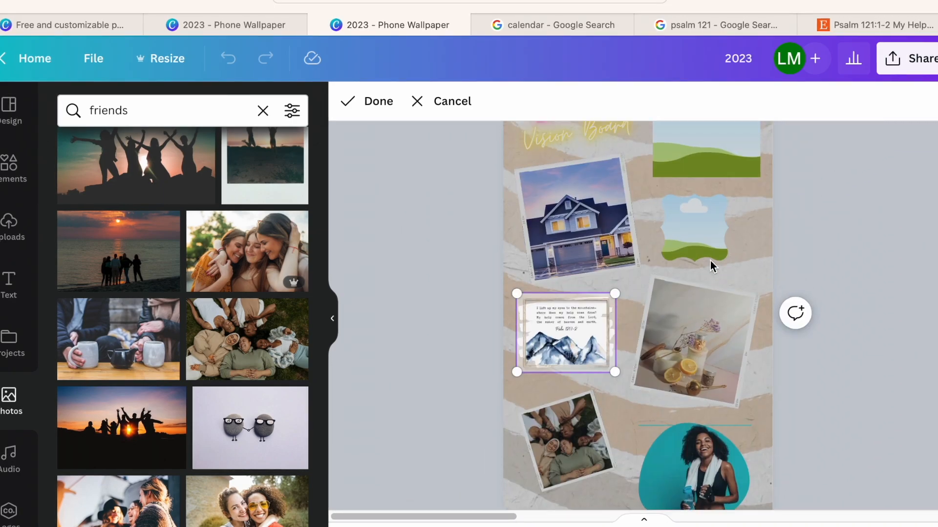
{"action": "scroll", "coordinate": [710, 261], "scroll_direction": "up", "scroll_amount": 1}
- Check the 2023 calendar and psalm 121 Google results, and return to the Canva phone wallpaper
{"action": "left_click", "coordinate": [590, 22]}
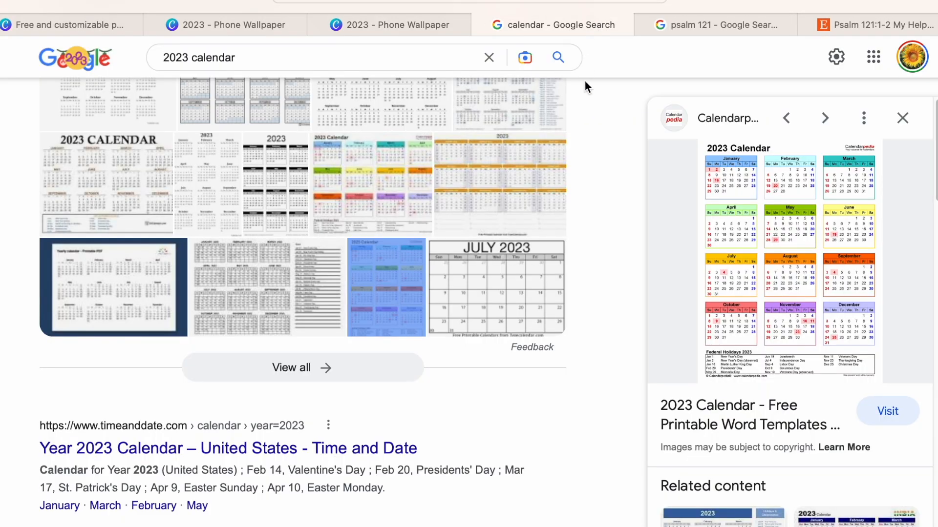
{"action": "left_click", "coordinate": [746, 27]}
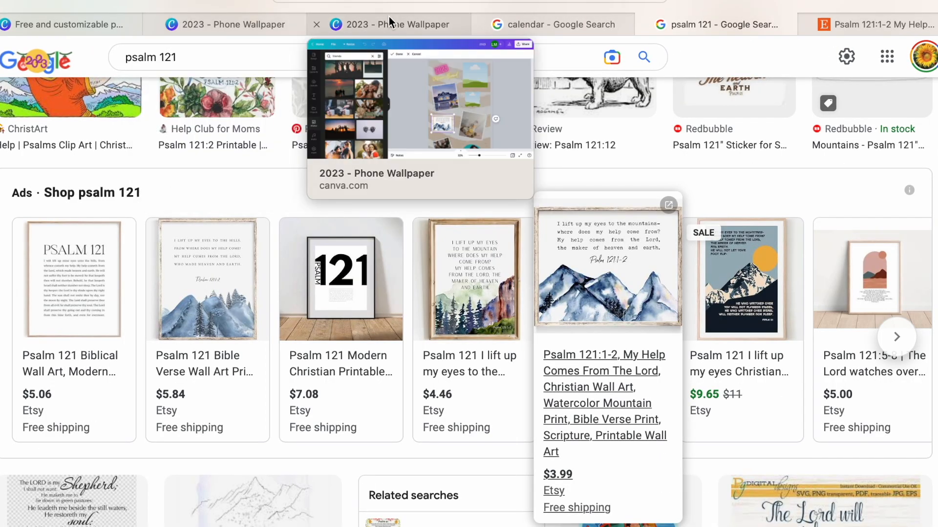
{"action": "left_click", "coordinate": [389, 17]}
- Search the design elements for "2023 calendar"
{"action": "left_click", "coordinate": [3, 181]}
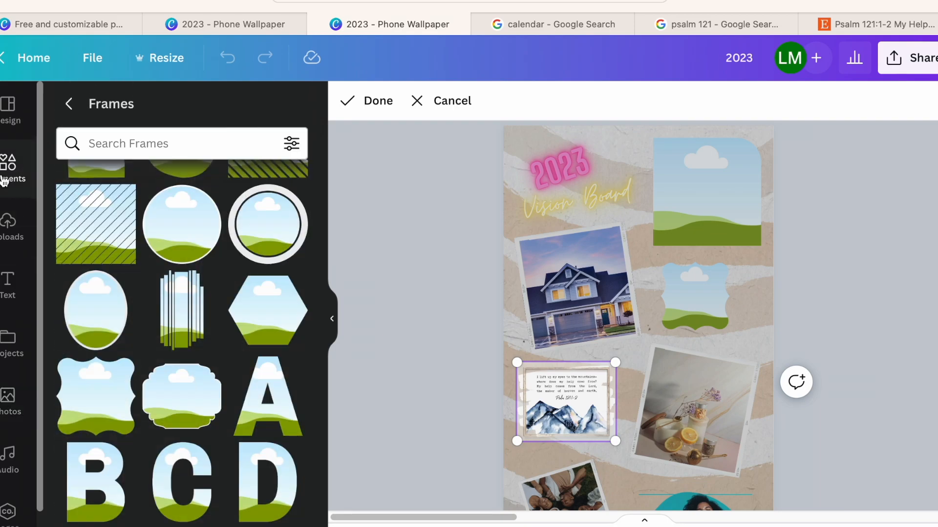
{"action": "left_click", "coordinate": [8, 164]}
{"action": "left_click", "coordinate": [147, 109]}
{"action": "type", "text": "calend"}
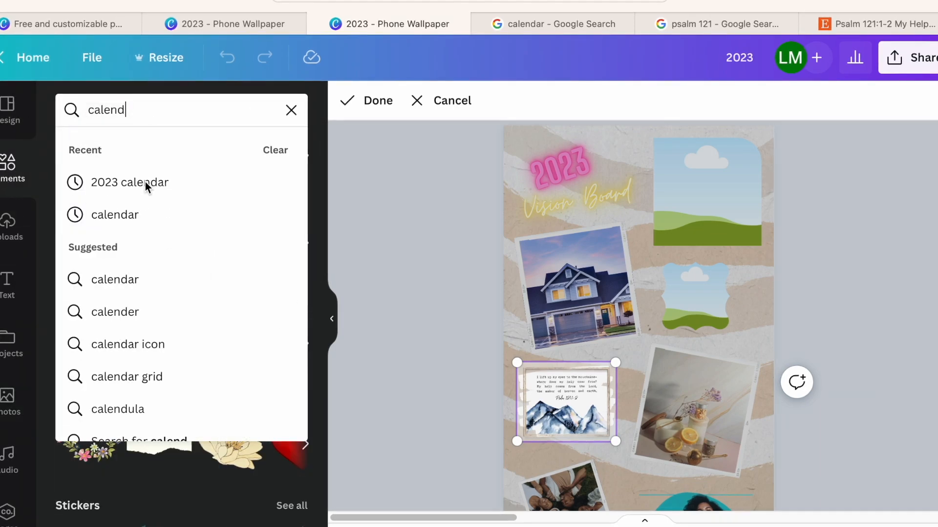
{"action": "key", "text": "BackSpace"}
{"action": "key", "text": "BackSpace"}
{"action": "key", "text": "BackSpace"}
{"action": "type", "text": "led"}
{"action": "left_click", "coordinate": [291, 110]}
{"action": "type", "text": "2023"}
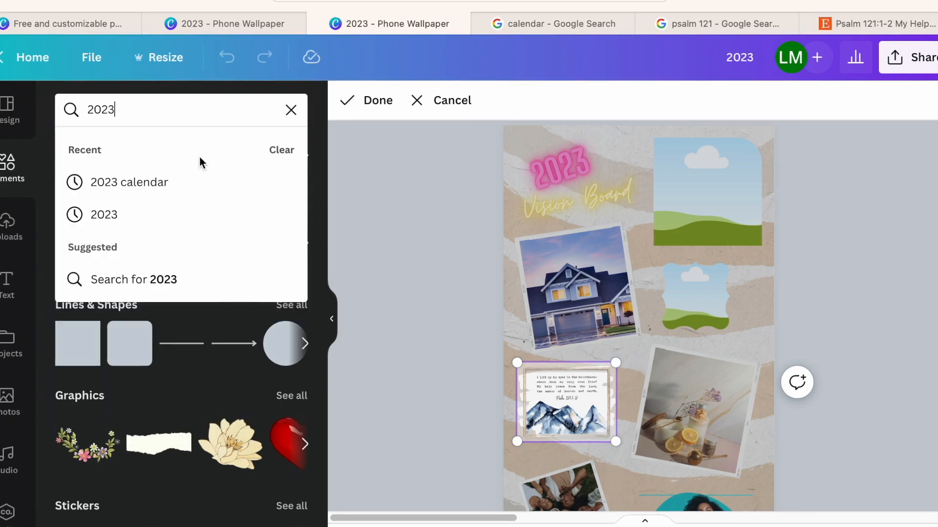
{"action": "left_click", "coordinate": [99, 188]}
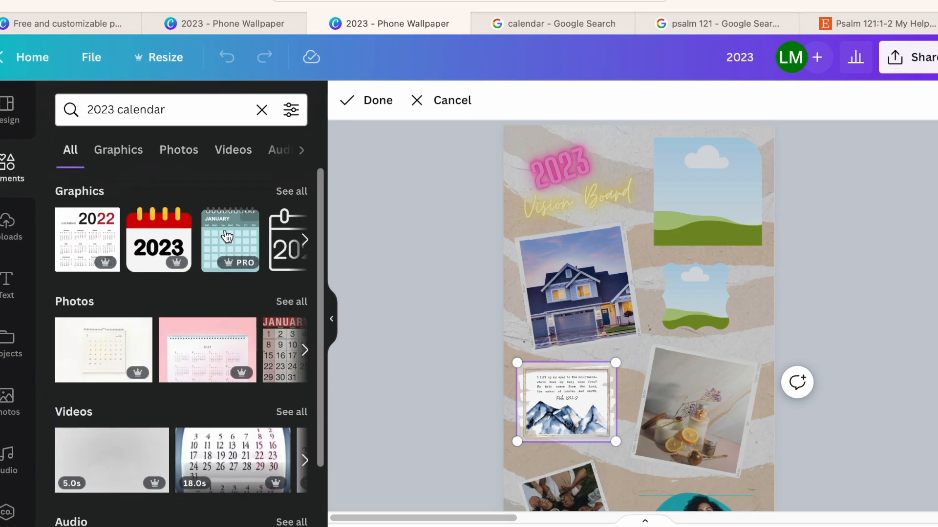
- Fill the empty frame beside the title with the photo of a January 2023 desk calendar on an orange background
{"action": "left_click", "coordinate": [292, 302]}
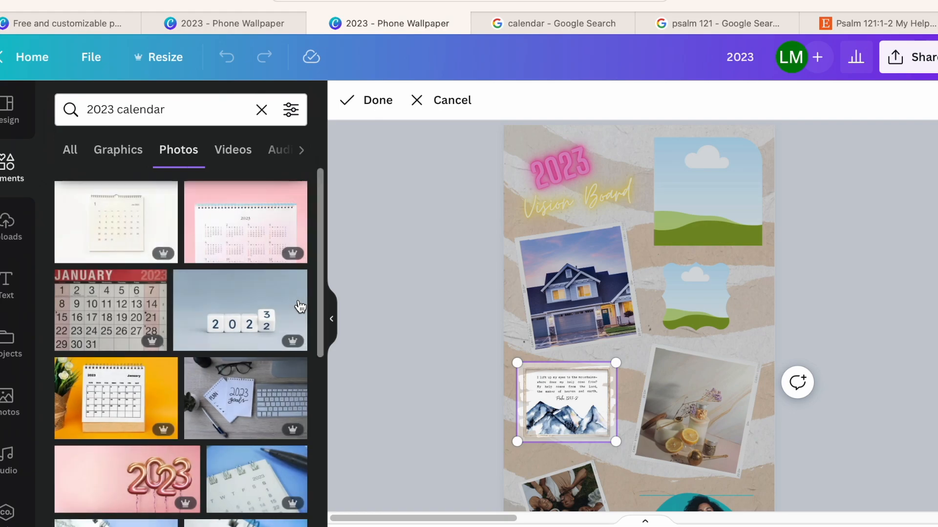
{"action": "scroll", "coordinate": [142, 463], "scroll_direction": "down", "scroll_amount": 5}
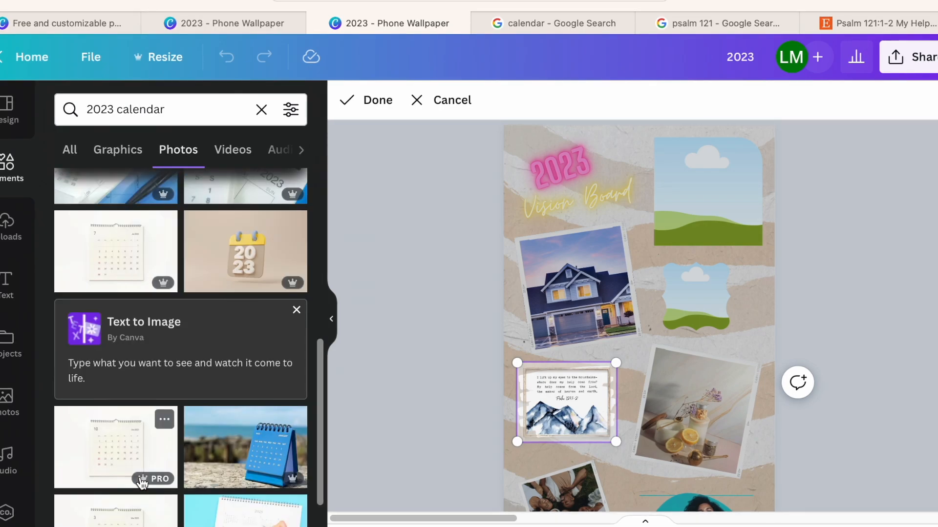
{"action": "scroll", "coordinate": [141, 481], "scroll_direction": "down", "scroll_amount": 10}
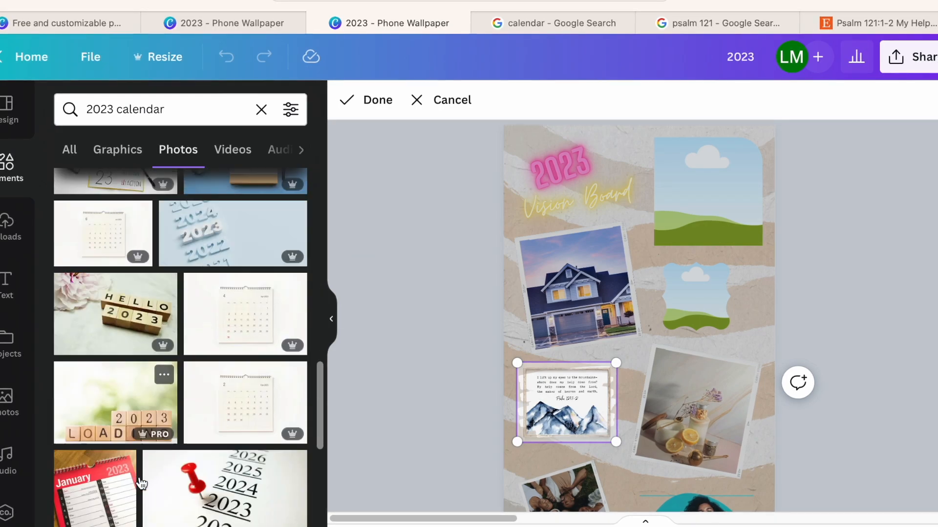
{"action": "scroll", "coordinate": [139, 478], "scroll_direction": "up", "scroll_amount": 15}
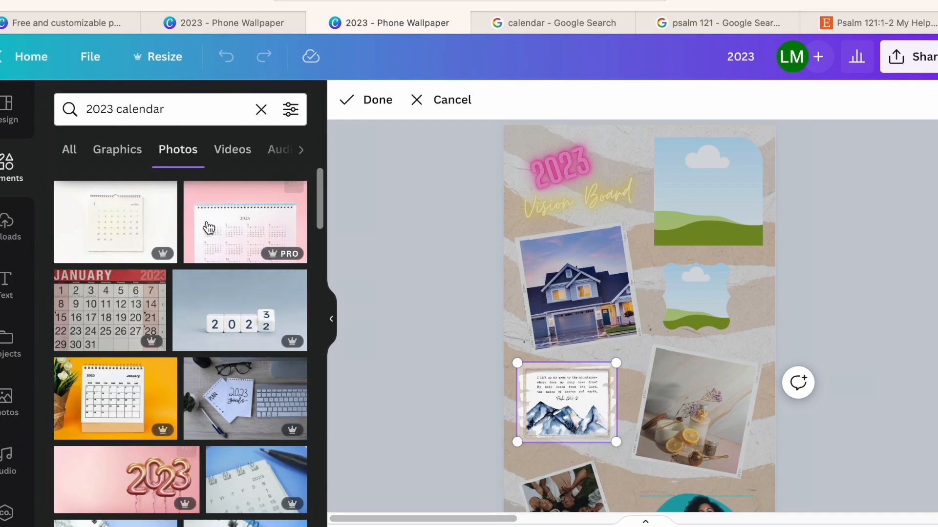
{"action": "left_click_drag", "start_coordinate": [124, 379], "coordinate": [702, 219]}
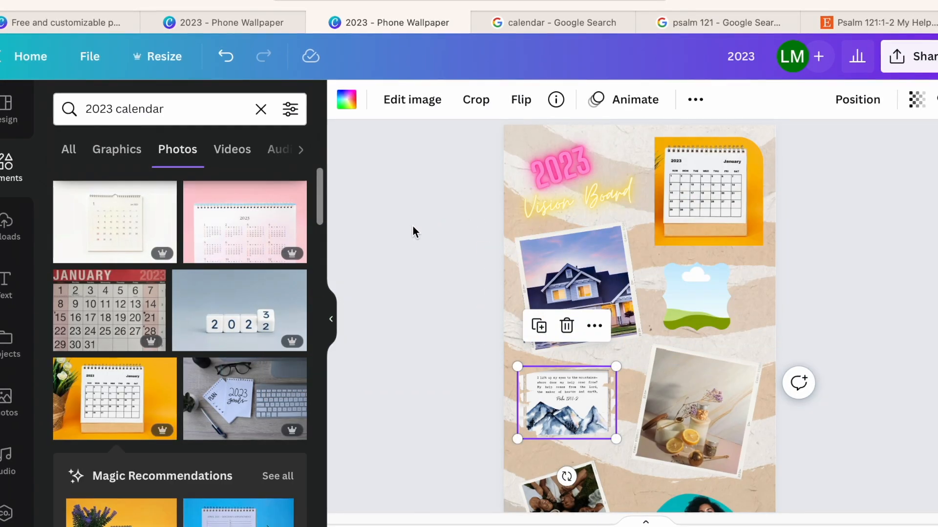
- Enlarge the wavy-edged frame below the calendar photo and centre it in the gap beside the house photo
{"action": "left_click", "coordinate": [711, 292]}
{"action": "left_click_drag", "start_coordinate": [731, 263], "coordinate": [748, 246]}
{"action": "left_click_drag", "start_coordinate": [709, 288], "coordinate": [713, 293]}
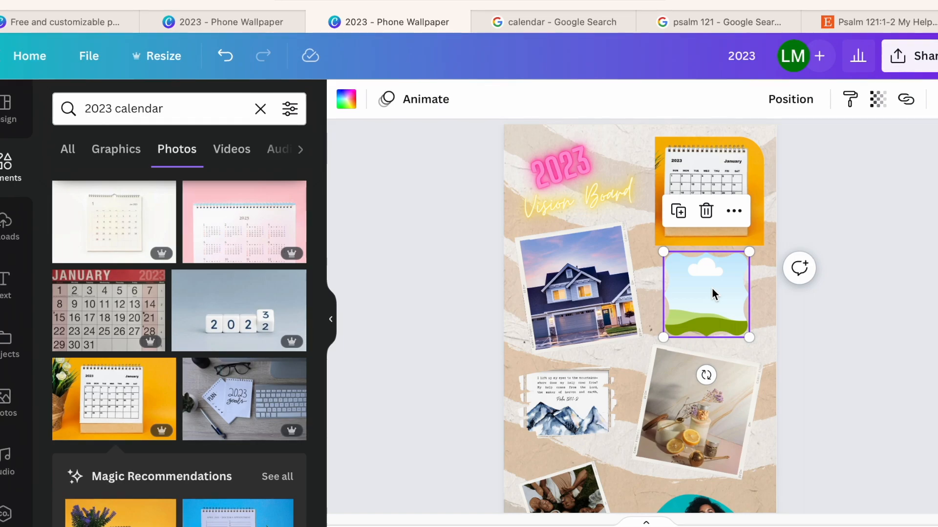
- Search the elements for "adventure" and browse the full set of matching photos
{"action": "left_click", "coordinate": [260, 105]}
{"action": "type", "text": "adventure"}
{"action": "key", "text": "Return"}
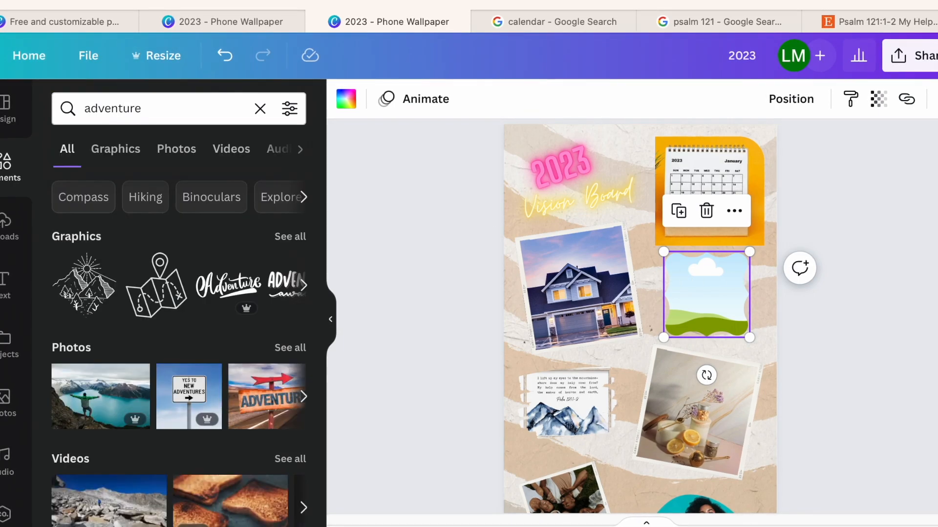
{"action": "scroll", "coordinate": [134, 312], "scroll_direction": "down", "scroll_amount": 3}
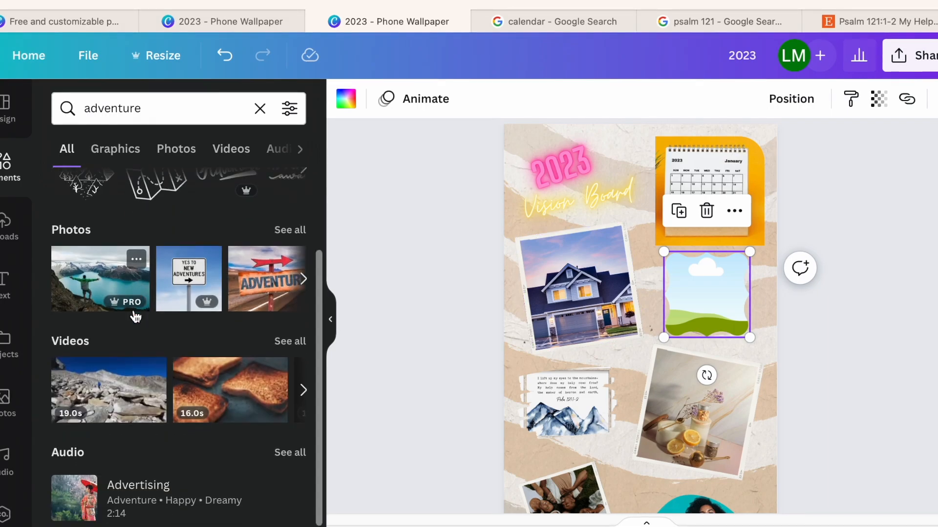
{"action": "scroll", "coordinate": [134, 309], "scroll_direction": "up", "scroll_amount": 2}
{"action": "left_click", "coordinate": [289, 322]}
{"action": "scroll", "coordinate": [232, 418], "scroll_direction": "down", "scroll_amount": 2}
{"action": "scroll", "coordinate": [232, 421], "scroll_direction": "down", "scroll_amount": 5}
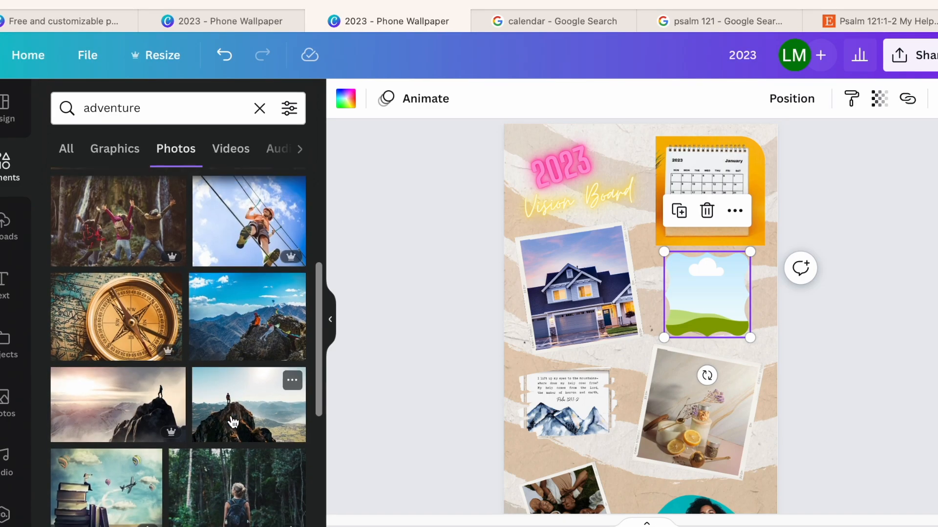
{"action": "scroll", "coordinate": [233, 420], "scroll_direction": "down", "scroll_amount": 5}
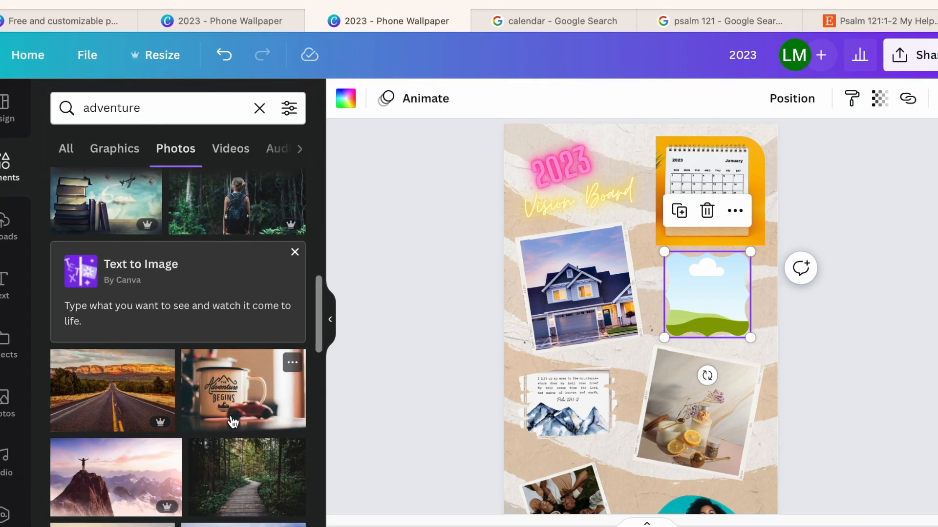
- Fill the wavy-edged frame with the "The Adventure Begins" mug photo, keeping its default crop
{"action": "left_click_drag", "start_coordinate": [230, 400], "coordinate": [691, 323]}
{"action": "double_click", "coordinate": [725, 322]}
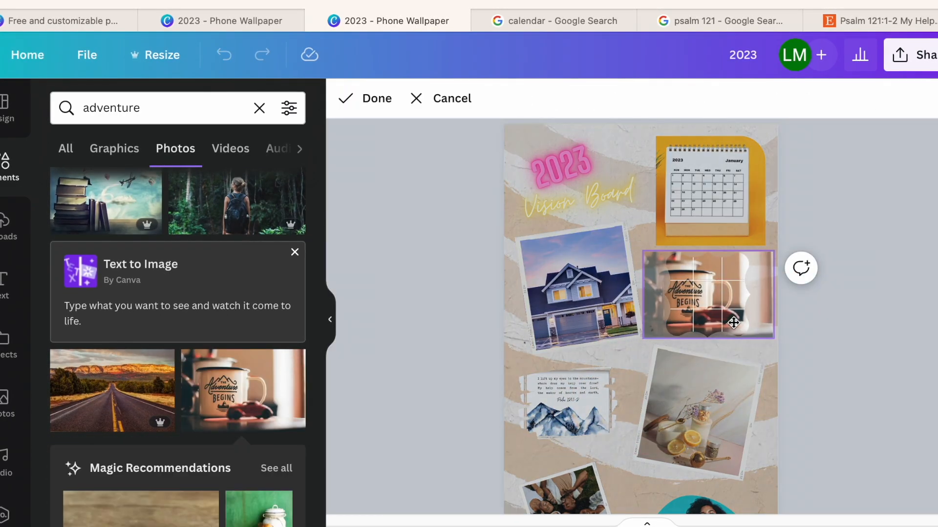
{"action": "left_click", "coordinate": [402, 346]}
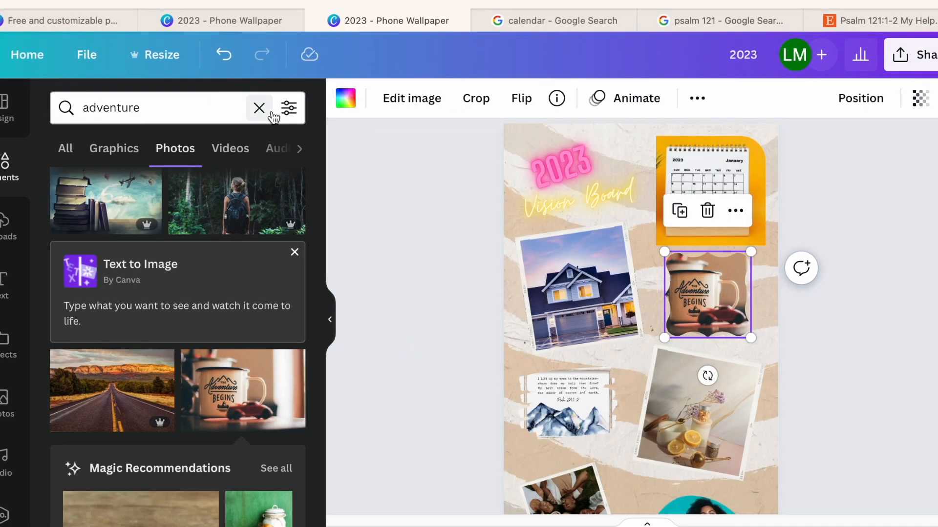
- Search the elements for "scrap book" and drop the torn green map graphic onto the house photo's frame
{"action": "left_click", "coordinate": [259, 108]}
{"action": "type", "text": "scrap book"}
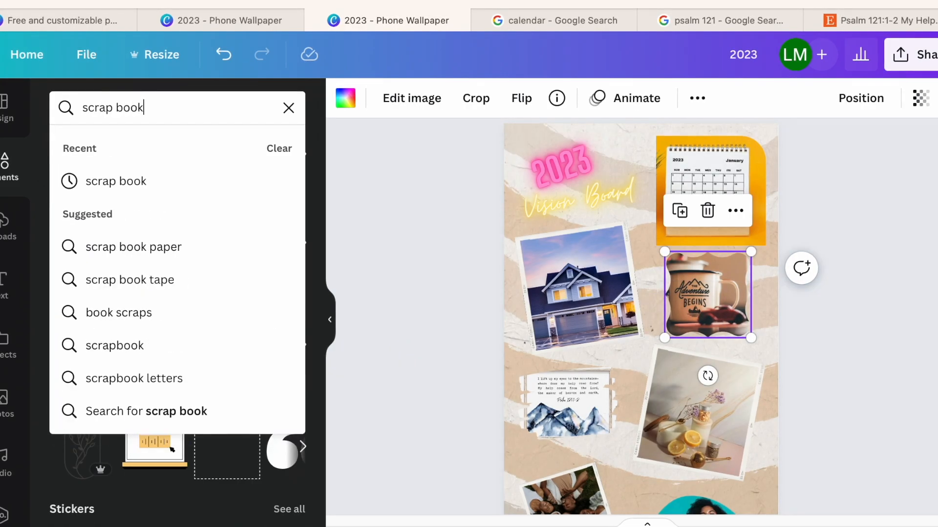
{"action": "left_click", "coordinate": [123, 182]}
{"action": "left_click_drag", "start_coordinate": [257, 253], "coordinate": [499, 164]}
{"action": "left_click_drag", "start_coordinate": [158, 289], "coordinate": [562, 233]}
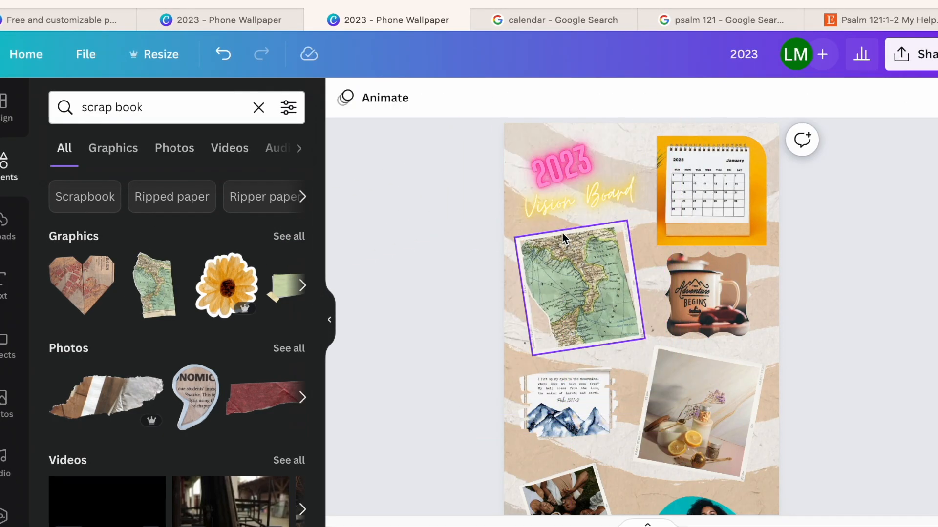
- Detach the map graphic from the house frame and place it behind the title and photos
{"action": "double_click", "coordinate": [561, 265]}
{"action": "right_click", "coordinate": [546, 277]}
{"action": "left_click", "coordinate": [586, 288]}
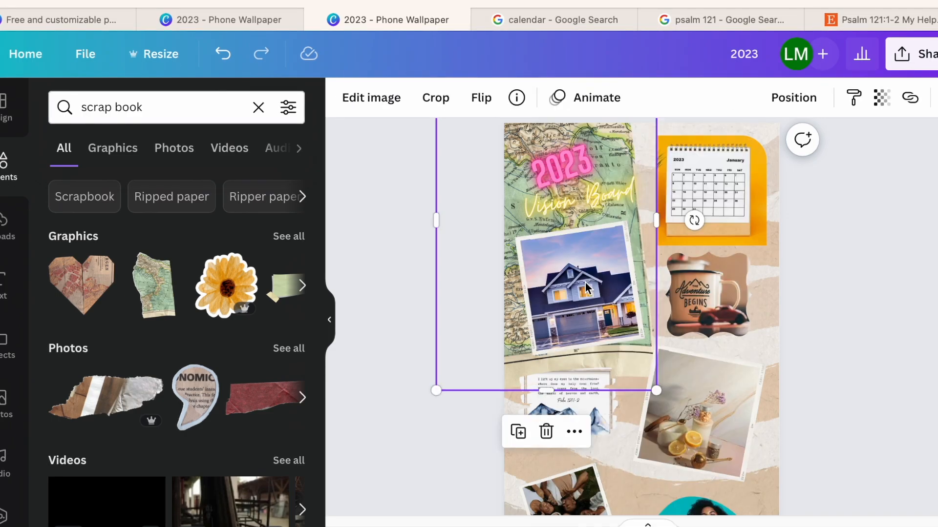
- Shrink the torn map and position it in the page's upper-left corner, behind the title and house photo
{"action": "scroll", "coordinate": [487, 379], "scroll_direction": "up", "scroll_amount": 2}
{"action": "scroll", "coordinate": [486, 379], "scroll_direction": "down", "scroll_amount": 1}
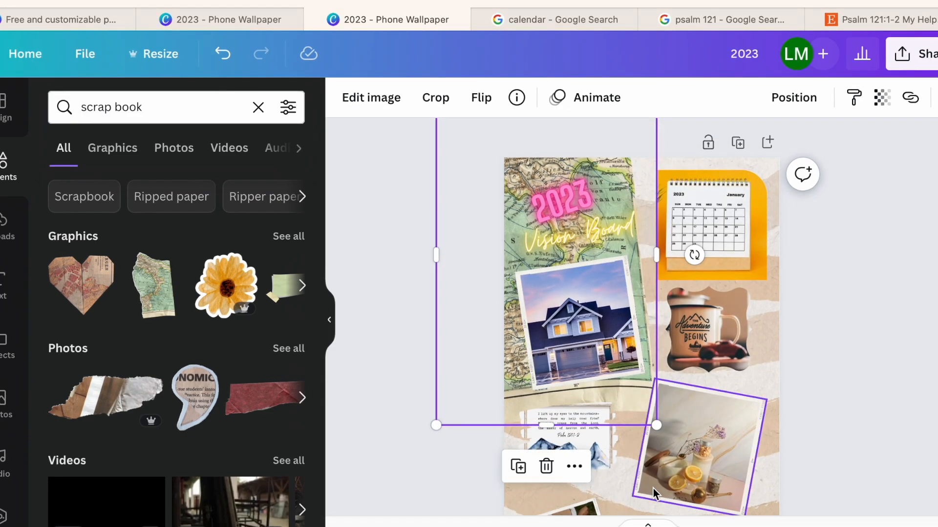
{"action": "scroll", "coordinate": [655, 494], "scroll_direction": "down", "scroll_amount": 3}
{"action": "left_click_drag", "start_coordinate": [549, 224], "coordinate": [541, 276]}
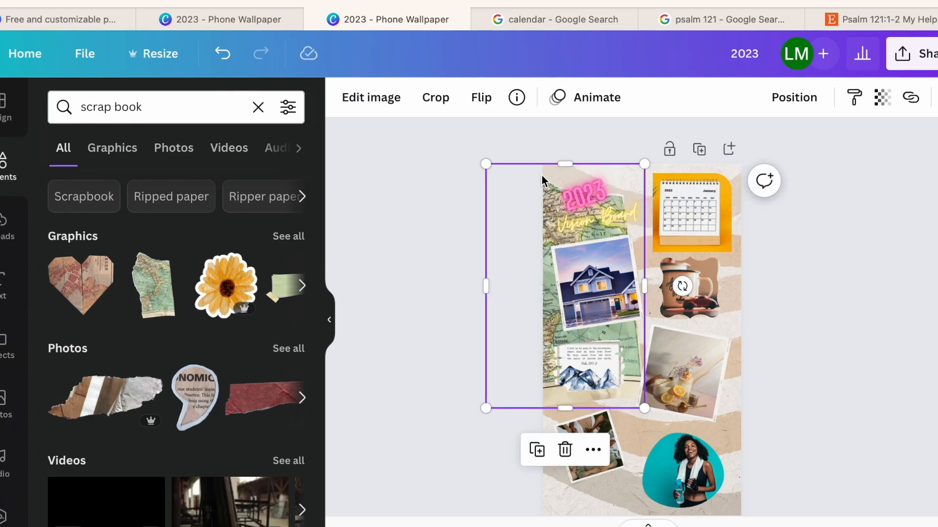
{"action": "left_click_drag", "start_coordinate": [642, 414], "coordinate": [616, 367]}
{"action": "left_click_drag", "start_coordinate": [653, 264], "coordinate": [650, 238]}
{"action": "left_click_drag", "start_coordinate": [531, 296], "coordinate": [574, 279]}
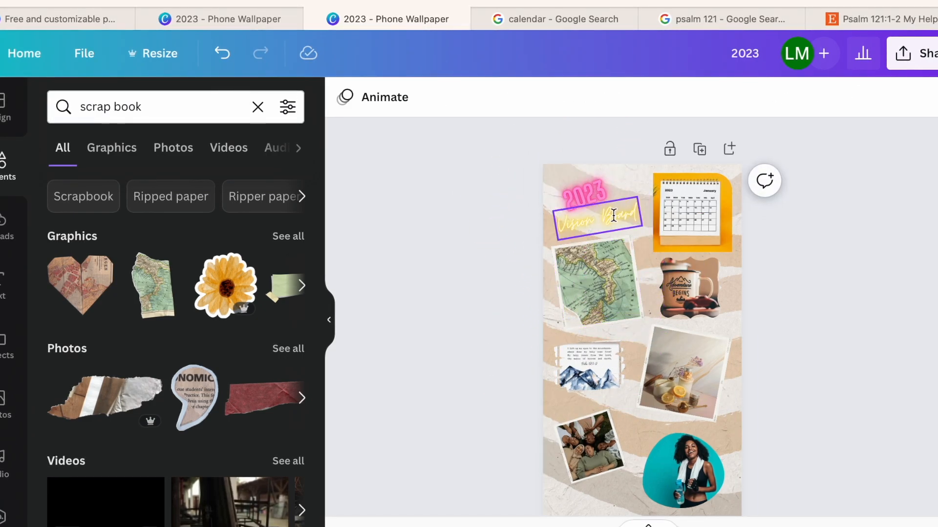
{"action": "key", "text": "ctrl+z"}
{"action": "left_click_drag", "start_coordinate": [555, 167], "coordinate": [533, 189]}
- Adjust the rotation and position of the "2023" title over the map and recolour it tan from the background's photo colors
{"action": "left_click", "coordinate": [597, 188]}
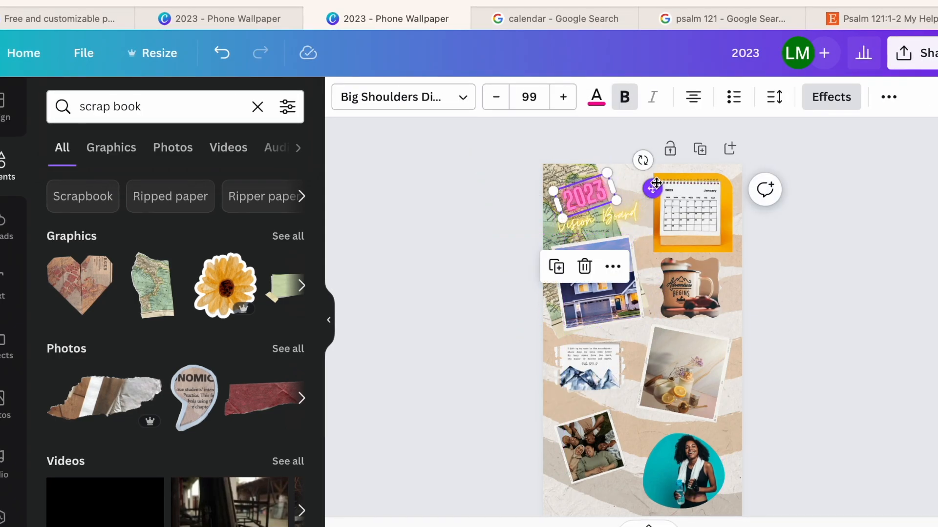
{"action": "left_click_drag", "start_coordinate": [646, 167], "coordinate": [651, 176]}
{"action": "left_click_drag", "start_coordinate": [597, 194], "coordinate": [603, 193]}
{"action": "left_click", "coordinate": [596, 96]}
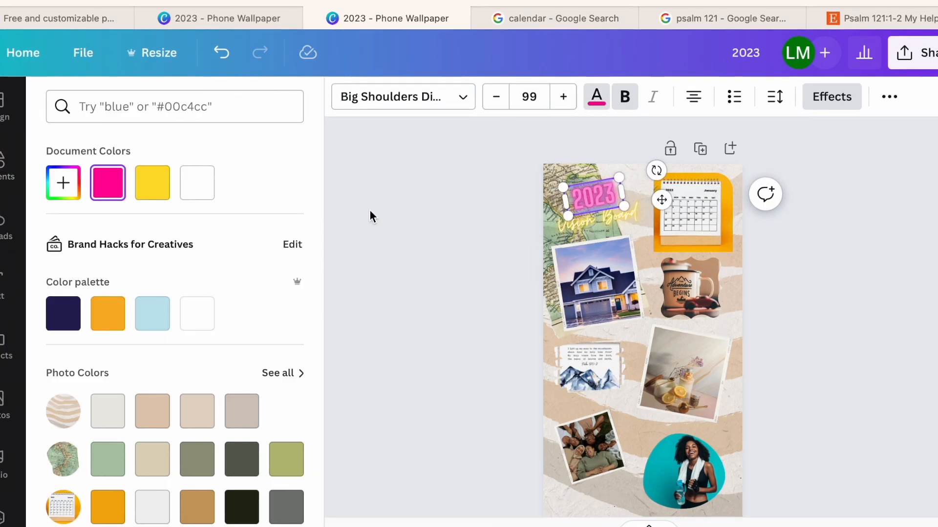
{"action": "scroll", "coordinate": [174, 350], "scroll_direction": "down", "scroll_amount": 1}
{"action": "left_click", "coordinate": [163, 391]}
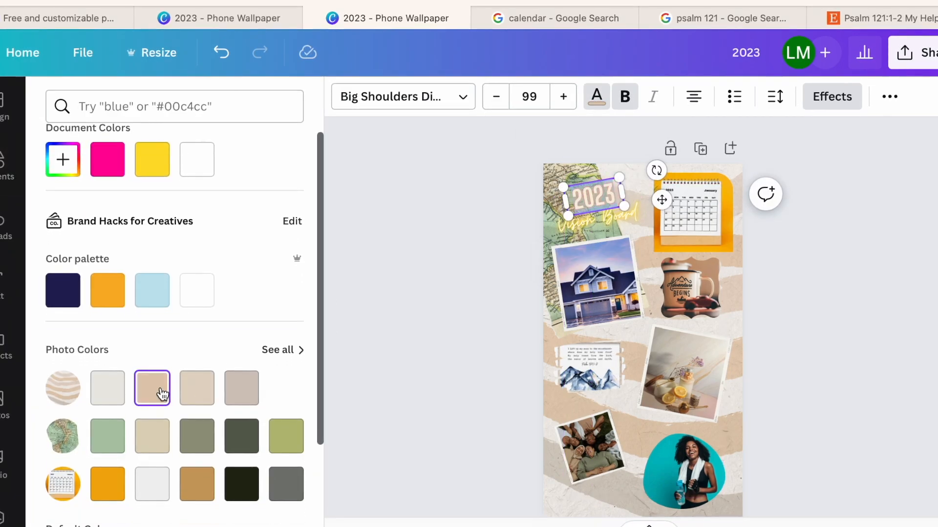
- Recolour the "Vision Board" text with the dark brown Woodland Elk swatch from a "brown" color search, and enlarge and reposition it
{"action": "scroll", "coordinate": [211, 330], "scroll_direction": "down", "scroll_amount": 4}
{"action": "left_click", "coordinate": [574, 230]}
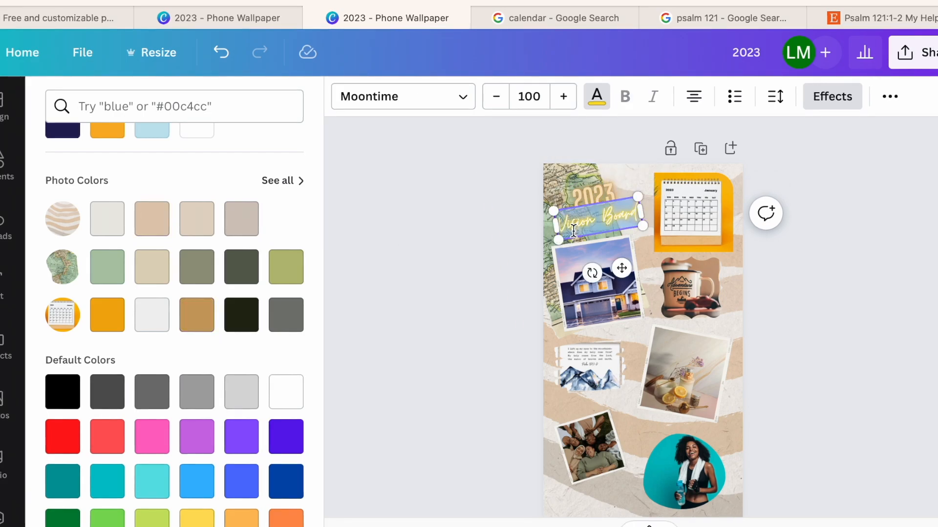
{"action": "scroll", "coordinate": [143, 119], "scroll_direction": "up", "scroll_amount": 4}
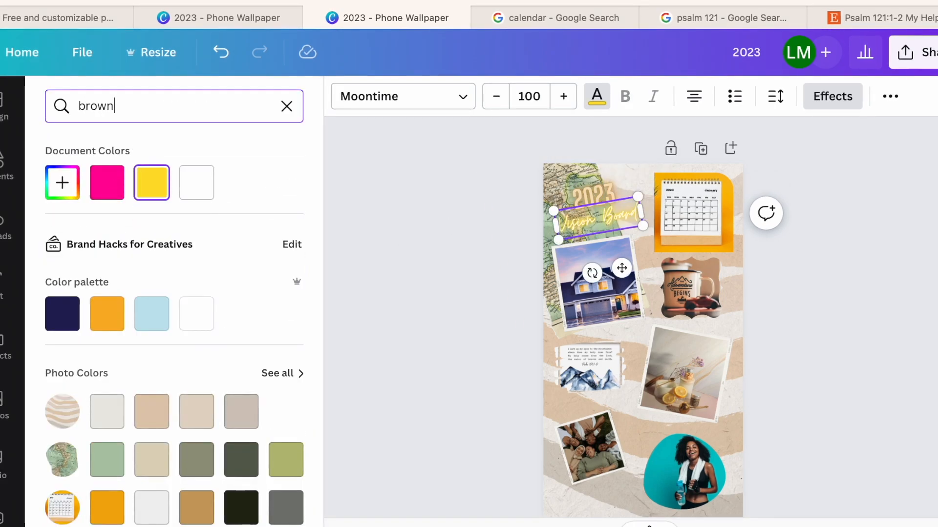
{"action": "left_click", "coordinate": [63, 262]}
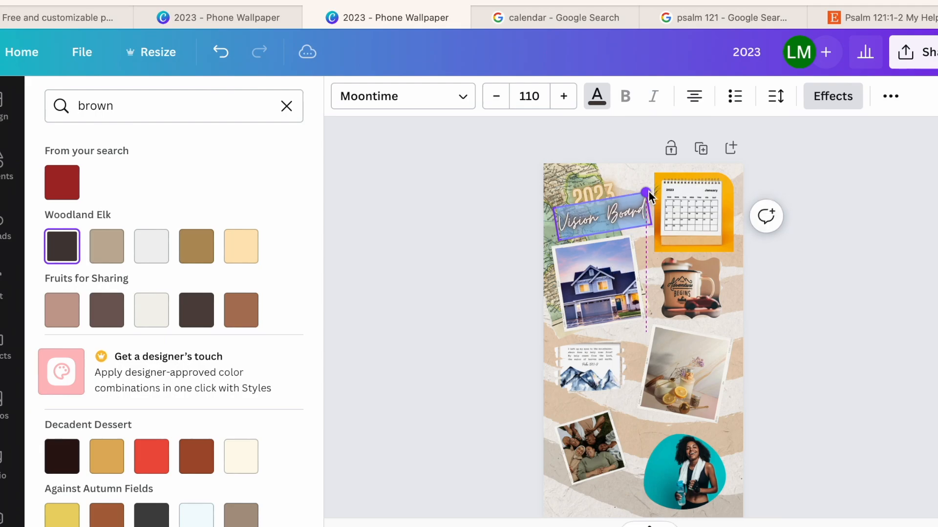
{"action": "left_click_drag", "start_coordinate": [646, 191], "coordinate": [661, 186]}
{"action": "left_click", "coordinate": [569, 223]}
{"action": "left_click_drag", "start_coordinate": [569, 223], "coordinate": [563, 226]}
- Enlarge the "2023" title to size 122 and position it just above the "Vision Board" text
{"action": "left_click", "coordinate": [573, 187]}
{"action": "left_click_drag", "start_coordinate": [568, 183], "coordinate": [602, 193]}
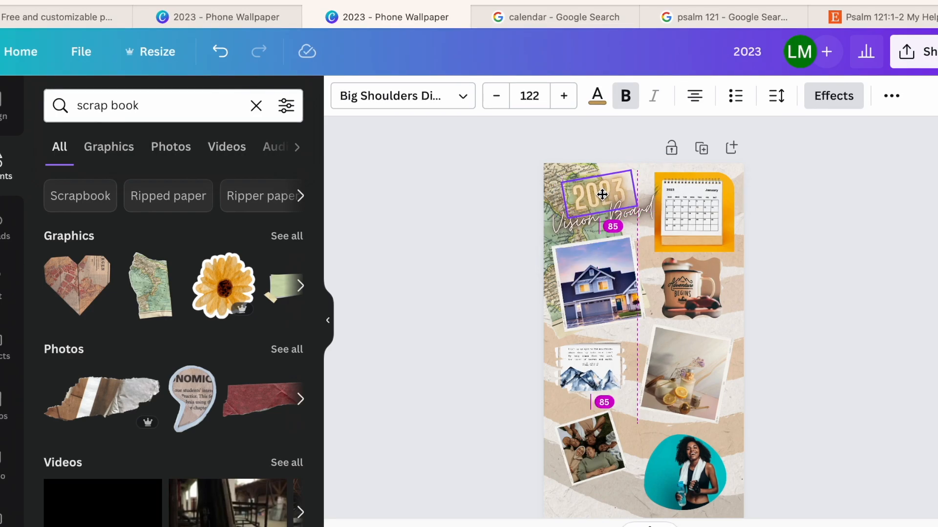
{"action": "left_click_drag", "start_coordinate": [599, 195], "coordinate": [600, 195]}
- Add the yellow flower sticker, shrink it, and place it between the friends photo and the workout woman photo
{"action": "left_click", "coordinate": [222, 287]}
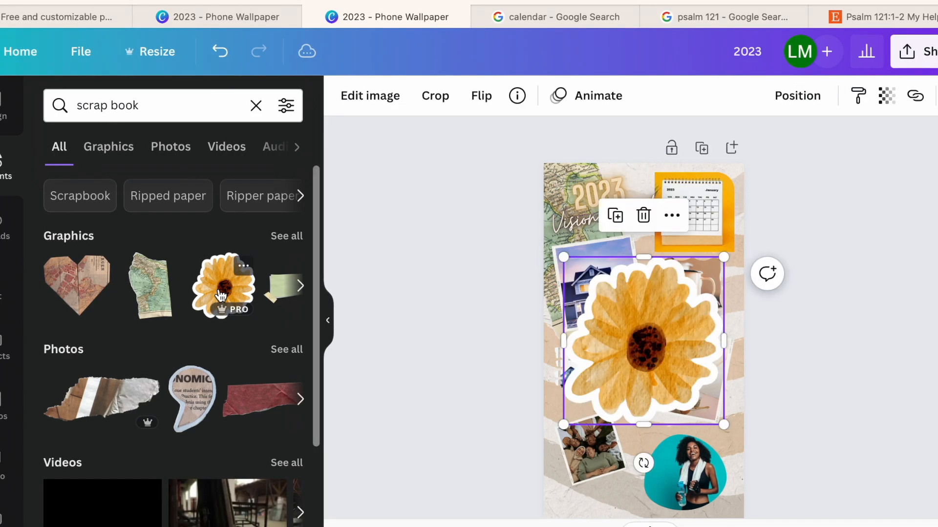
{"action": "left_click_drag", "start_coordinate": [725, 252], "coordinate": [652, 446]}
- Add the green taped paper strip, tilt it, and place it between the mug photo and the tilted jar photo
{"action": "left_click", "coordinate": [288, 287]}
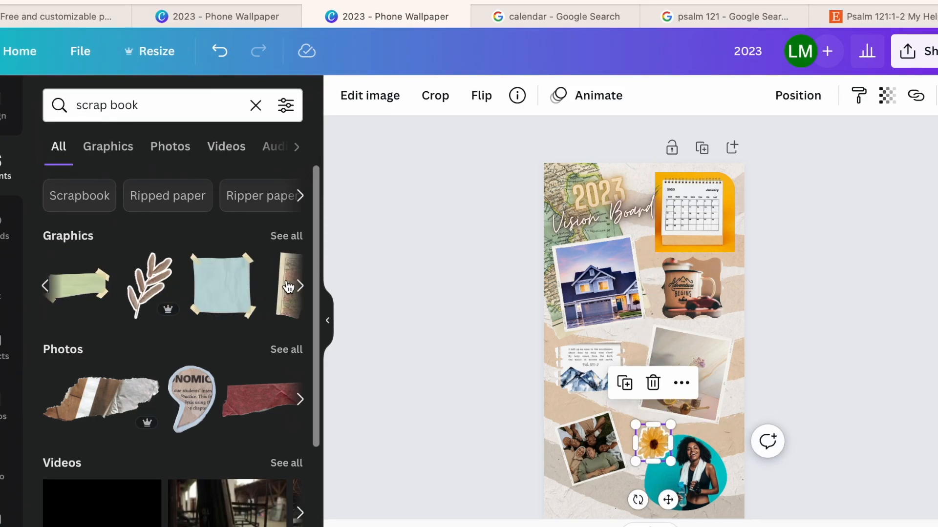
{"action": "left_click_drag", "start_coordinate": [76, 289], "coordinate": [703, 330]}
{"action": "left_click_drag", "start_coordinate": [679, 391], "coordinate": [693, 393]}
{"action": "left_click_drag", "start_coordinate": [696, 328], "coordinate": [699, 323]}
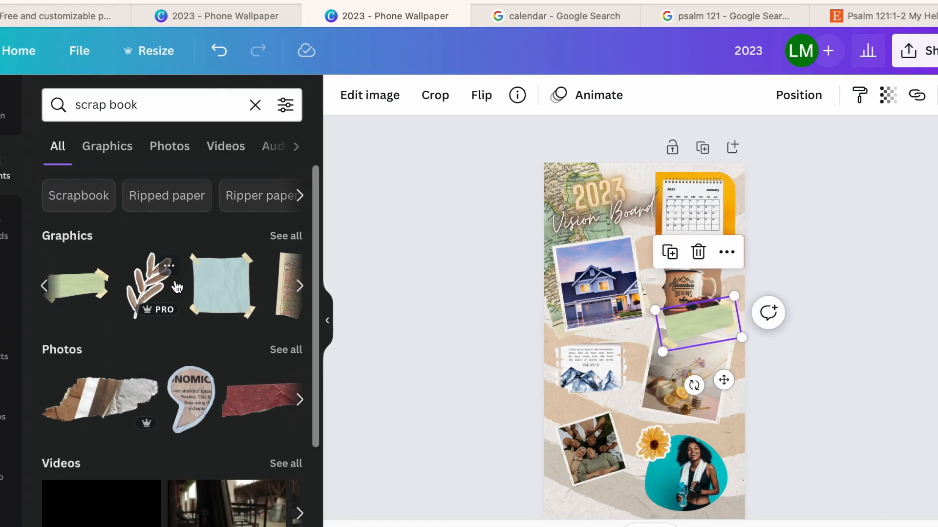
- Add the blue taped paper square from the full "scrap book" graphics results, tilt it, and send it behind the friends photo
{"action": "scroll", "coordinate": [199, 375], "scroll_direction": "down", "scroll_amount": 3}
{"action": "scroll", "coordinate": [199, 375], "scroll_direction": "up", "scroll_amount": 3}
{"action": "left_click", "coordinate": [286, 235]}
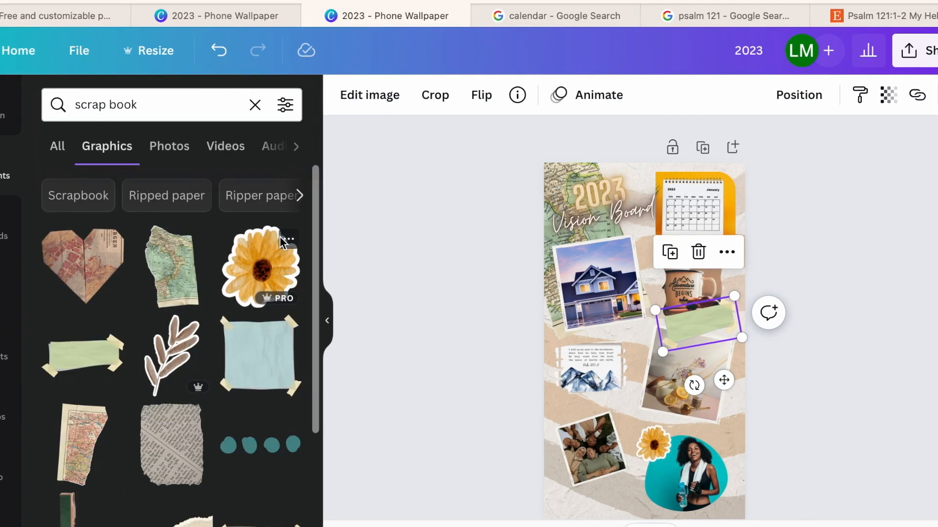
{"action": "scroll", "coordinate": [215, 371], "scroll_direction": "down", "scroll_amount": 3}
{"action": "scroll", "coordinate": [261, 415], "scroll_direction": "up", "scroll_amount": 3}
{"action": "left_click", "coordinate": [267, 349]}
{"action": "left_click_drag", "start_coordinate": [653, 349], "coordinate": [623, 460]}
{"action": "left_click_drag", "start_coordinate": [691, 452], "coordinate": [704, 439]}
{"action": "right_click", "coordinate": [576, 449]}
{"action": "left_click", "coordinate": [669, 367]}
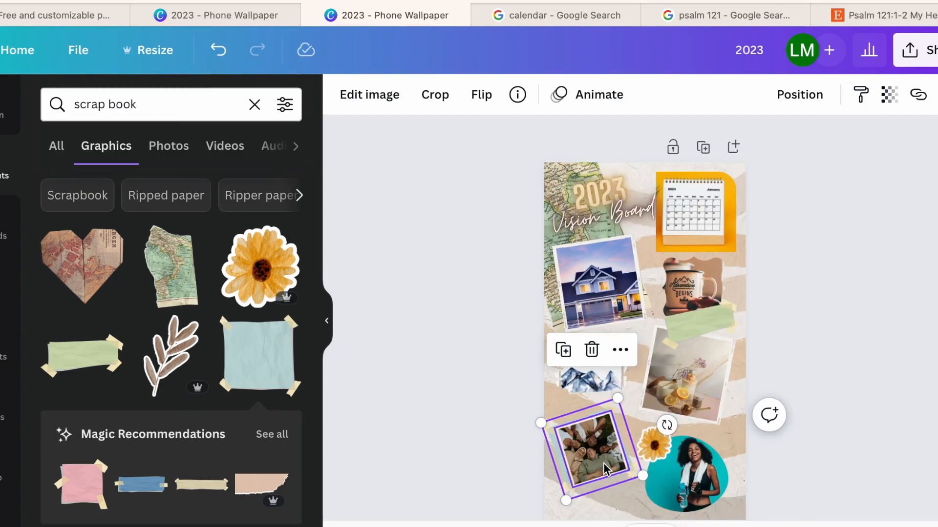
- Enlarge the blue taped paper and the friends photo so the paper frames the photo in the page's lower corner
{"action": "left_click_drag", "start_coordinate": [566, 502], "coordinate": [594, 489]}
{"action": "scroll", "coordinate": [598, 449], "scroll_direction": "down", "scroll_amount": 1}
{"action": "scroll", "coordinate": [566, 400], "scroll_direction": "up", "scroll_amount": 3}
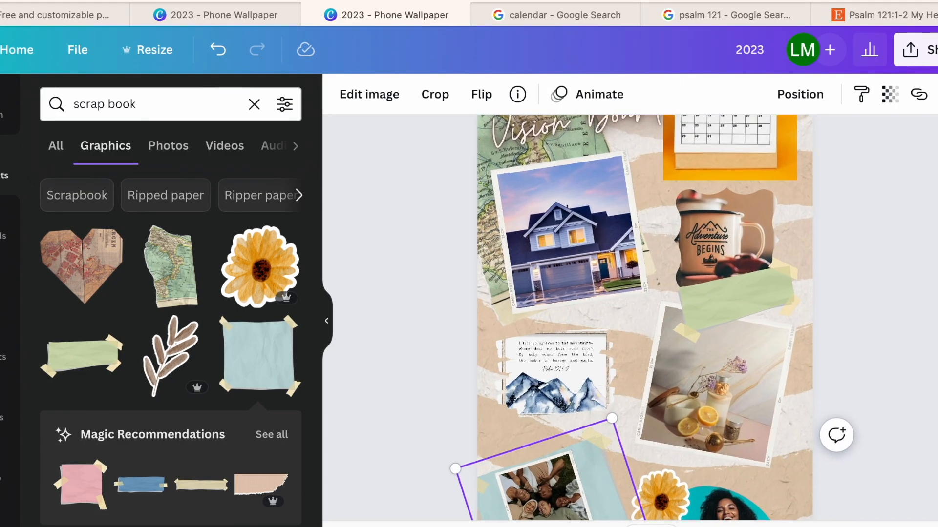
{"action": "left_click_drag", "start_coordinate": [508, 481], "coordinate": [493, 498]}
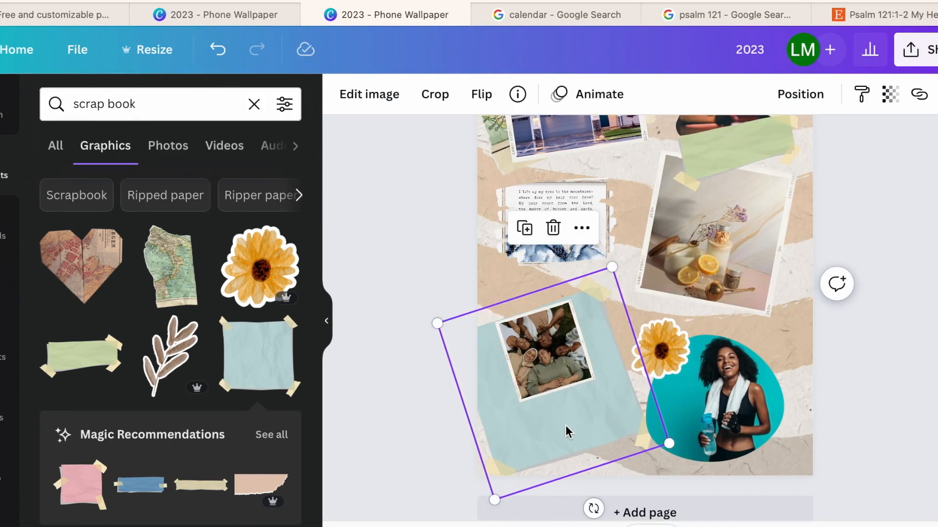
{"action": "left_click_drag", "start_coordinate": [561, 387], "coordinate": [651, 441]}
{"action": "left_click_drag", "start_coordinate": [605, 424], "coordinate": [599, 415]}
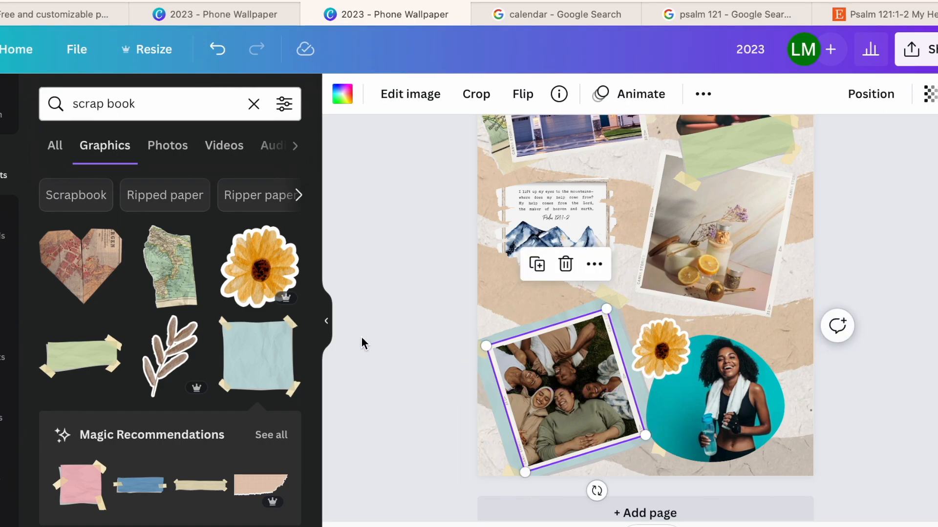
{"action": "left_click", "coordinate": [360, 355]}
- Enlarge the Psalm 121:1-2 mountain picture and reposition it between the house photo and the friends photo
{"action": "left_click", "coordinate": [593, 236]}
{"action": "left_click_drag", "start_coordinate": [494, 268], "coordinate": [478, 282]}
{"action": "left_click_drag", "start_coordinate": [529, 249], "coordinate": [543, 262]}
- Add the yellow and blue butterfly sticker, shrink and tilt it, and place it between the jar photo and the workout woman photo
{"action": "scroll", "coordinate": [287, 330], "scroll_direction": "down", "scroll_amount": 3}
{"action": "scroll", "coordinate": [287, 330], "scroll_direction": "down", "scroll_amount": 10}
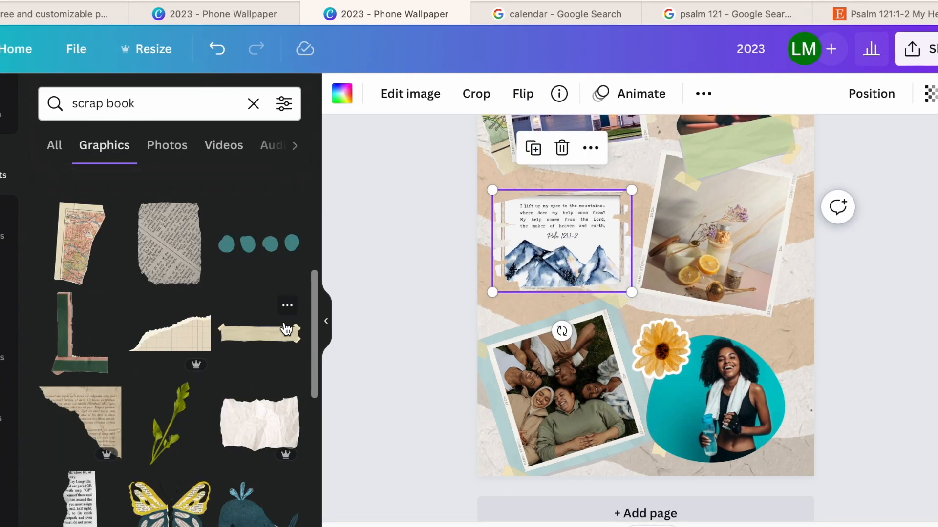
{"action": "left_click", "coordinate": [169, 359]}
{"action": "left_click_drag", "start_coordinate": [635, 302], "coordinate": [760, 352]}
{"action": "key", "text": "ctrl+z"}
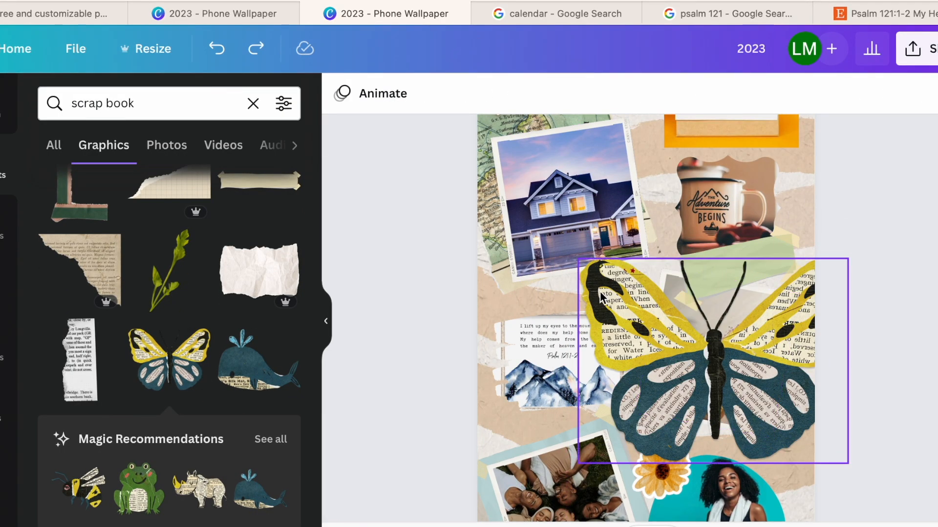
{"action": "left_click_drag", "start_coordinate": [578, 258], "coordinate": [754, 393]}
{"action": "left_click_drag", "start_coordinate": [804, 421], "coordinate": [776, 456]}
{"action": "left_click_drag", "start_coordinate": [818, 498], "coordinate": [788, 475]}
{"action": "left_click_drag", "start_coordinate": [738, 451], "coordinate": [730, 338]}
{"action": "mouse_move", "coordinate": [770, 453]}
{"action": "left_mouse_down"}
{"action": "mouse_move", "coordinate": [796, 353]}
{"action": "mouse_move", "coordinate": [782, 440]}
{"action": "mouse_move", "coordinate": [767, 442]}
{"action": "mouse_move", "coordinate": [789, 447]}
{"action": "mouse_move", "coordinate": [781, 440]}
{"action": "left_mouse_up"}
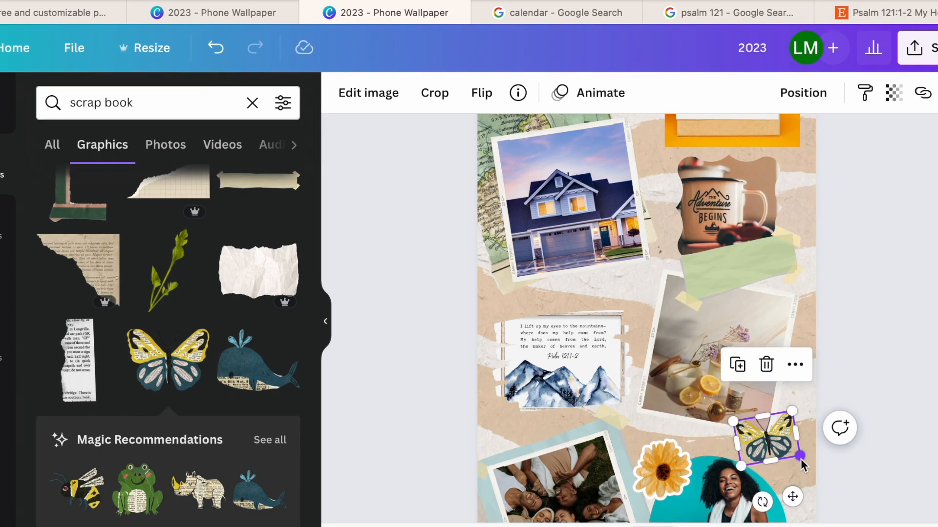
{"action": "left_click", "coordinate": [855, 368]}
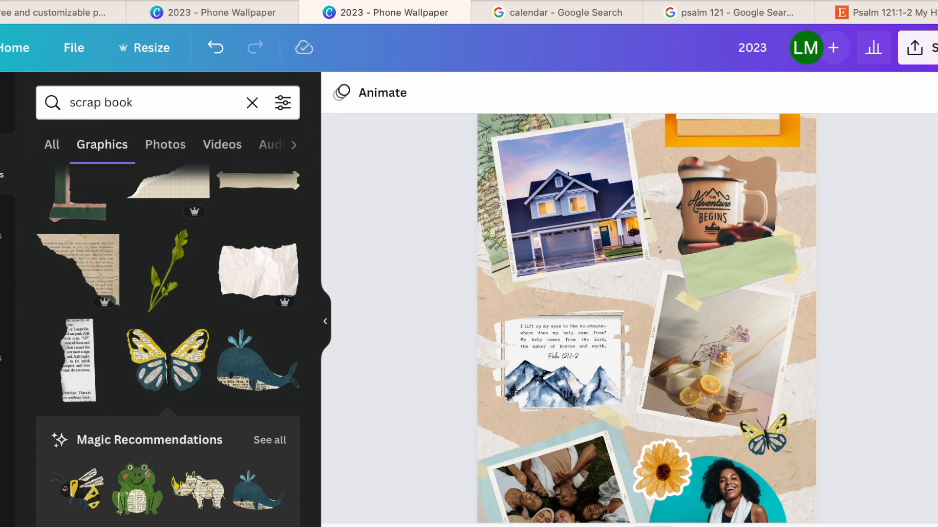
- Add the torn sheet music paper, shrink it, and send it behind the calendar and mug photos at the page's edge
{"action": "scroll", "coordinate": [138, 325], "scroll_direction": "down", "scroll_amount": 10}
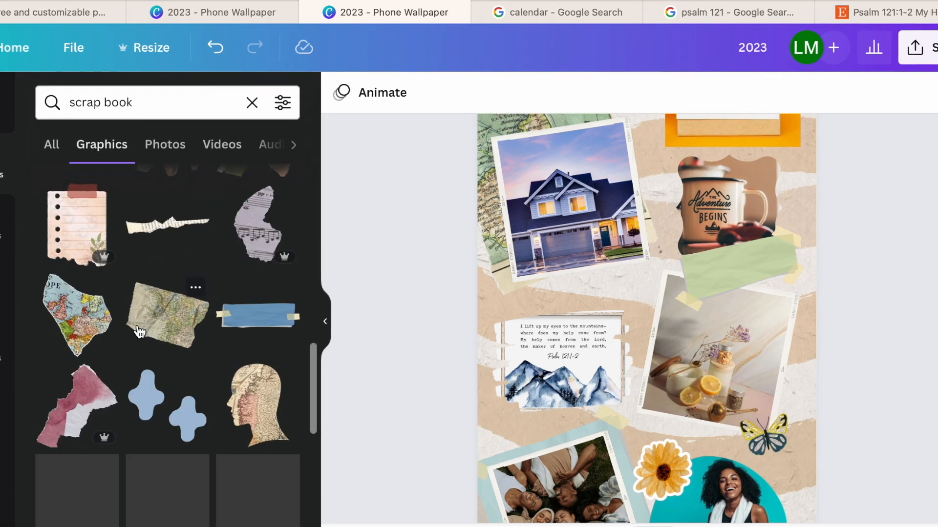
{"action": "scroll", "coordinate": [138, 331], "scroll_direction": "up", "scroll_amount": 3}
{"action": "left_click", "coordinate": [254, 342]}
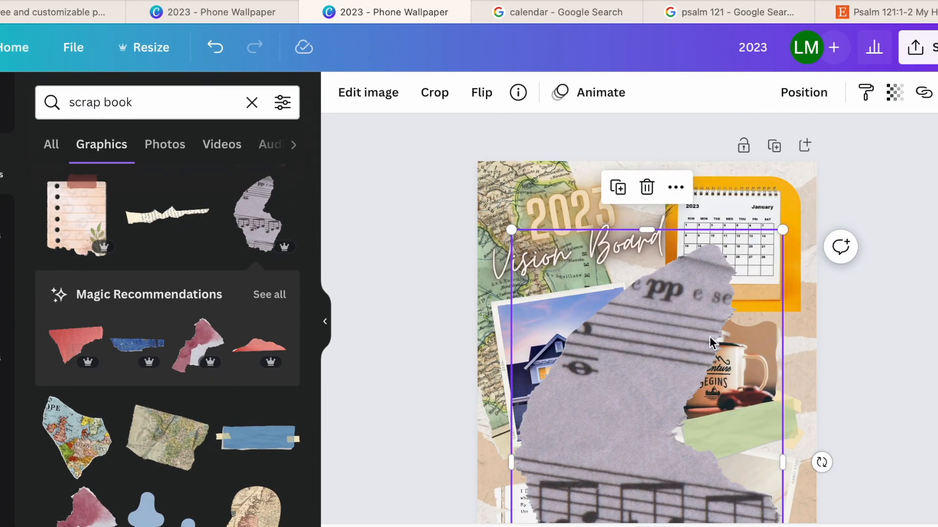
{"action": "left_click_drag", "start_coordinate": [634, 379], "coordinate": [684, 383]}
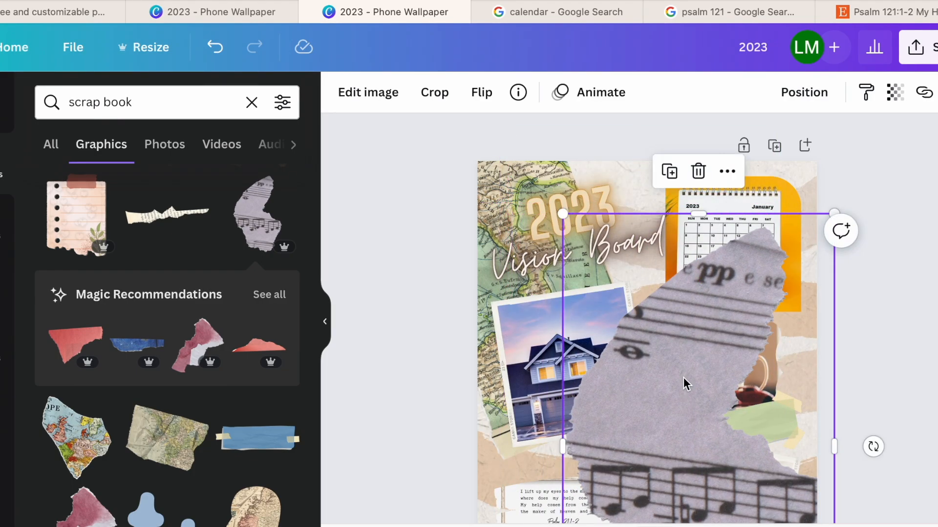
{"action": "scroll", "coordinate": [685, 383], "scroll_direction": "down", "scroll_amount": 2}
{"action": "scroll", "coordinate": [724, 525], "scroll_direction": "down", "scroll_amount": 5}
{"action": "left_click_drag", "start_coordinate": [765, 486], "coordinate": [652, 336]}
{"action": "left_click_drag", "start_coordinate": [620, 272], "coordinate": [757, 276]}
{"action": "right_click", "coordinate": [749, 266]}
{"action": "left_click", "coordinate": [793, 278]}
- Search the graphics for "scrap book tape"
{"action": "scroll", "coordinate": [198, 479], "scroll_direction": "down", "scroll_amount": 10}
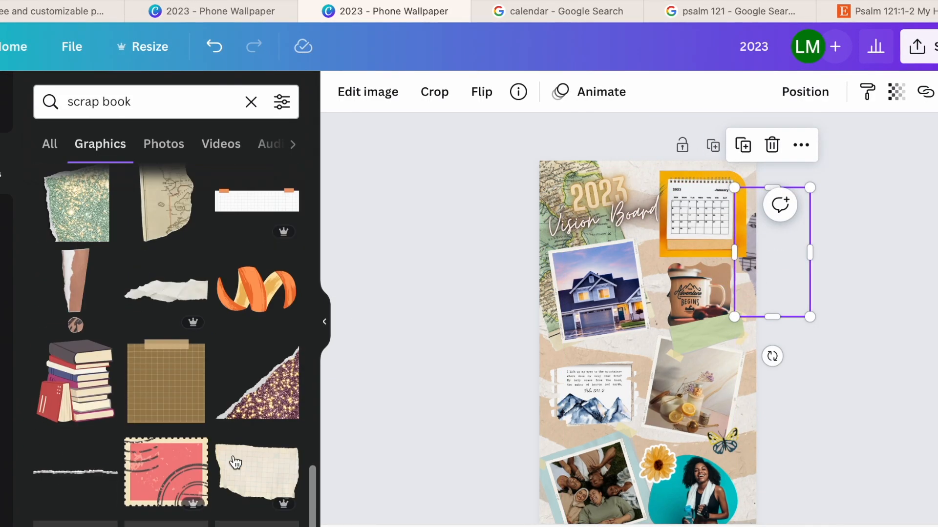
{"action": "scroll", "coordinate": [235, 463], "scroll_direction": "down", "scroll_amount": 5}
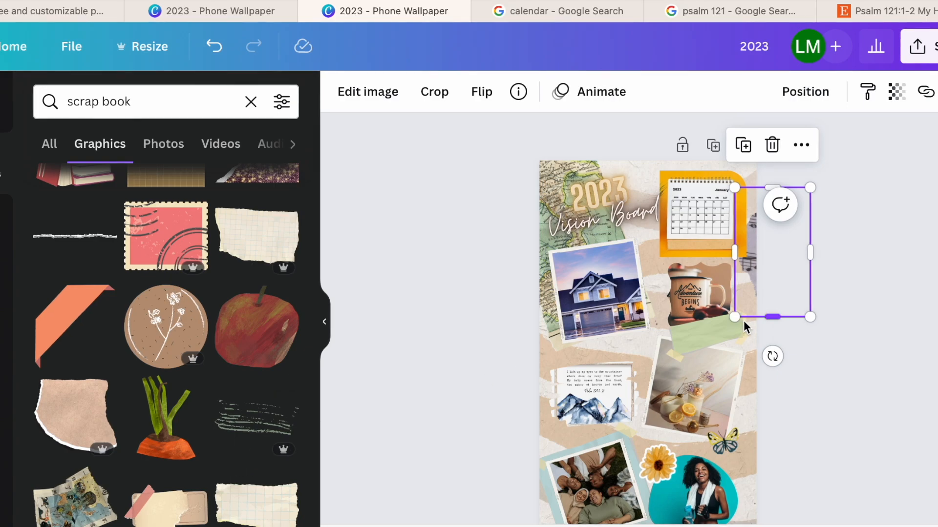
{"action": "left_click", "coordinate": [142, 110]}
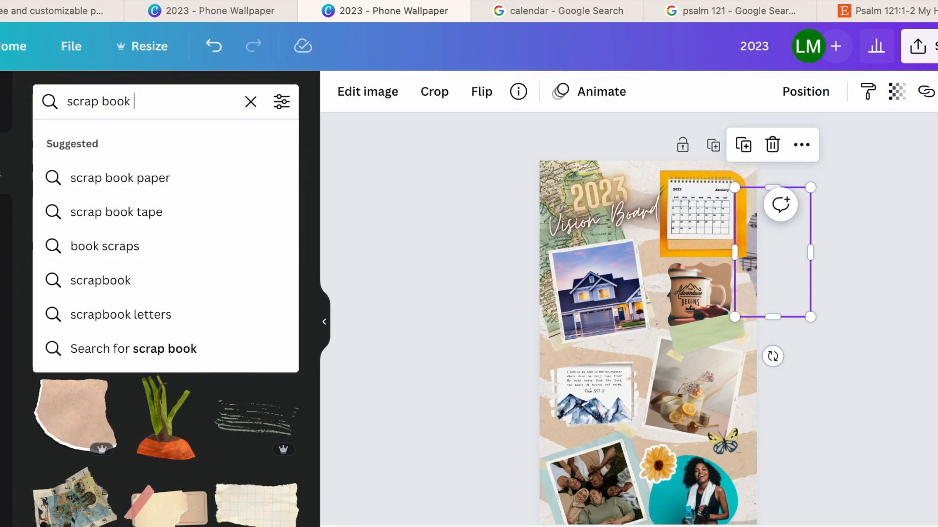
{"action": "left_click", "coordinate": [146, 212]}
{"action": "scroll", "coordinate": [251, 313], "scroll_direction": "down", "scroll_amount": 1}
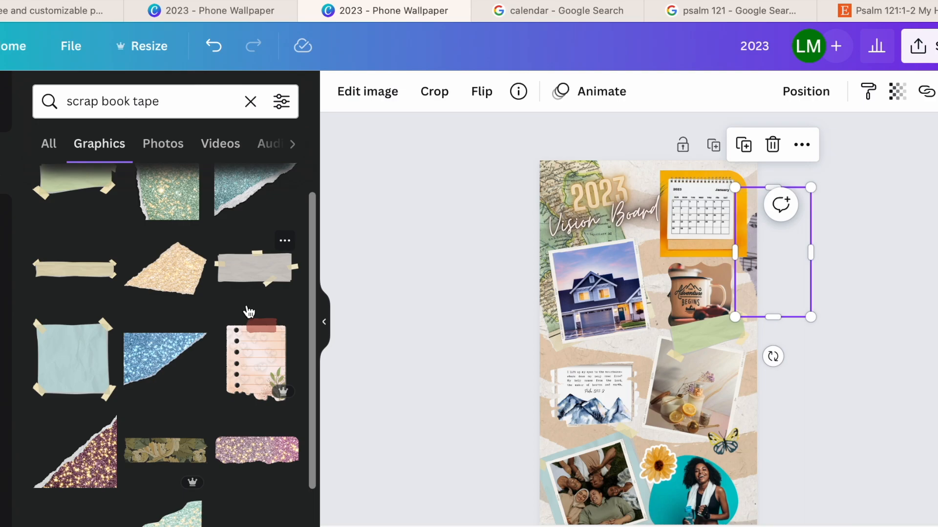
- Add the lined pink notebook page, send it to the back, shrink it, and place it behind the workout woman photo
{"action": "left_click", "coordinate": [252, 317]}
{"action": "left_click_drag", "start_coordinate": [615, 390], "coordinate": [467, 433]}
{"action": "left_click_drag", "start_coordinate": [552, 400], "coordinate": [758, 406]}
{"action": "right_click", "coordinate": [759, 441]}
{"action": "left_click", "coordinate": [804, 277]}
{"action": "scroll", "coordinate": [759, 411], "scroll_direction": "down", "scroll_amount": 2}
{"action": "left_click_drag", "start_coordinate": [750, 373], "coordinate": [727, 441]}
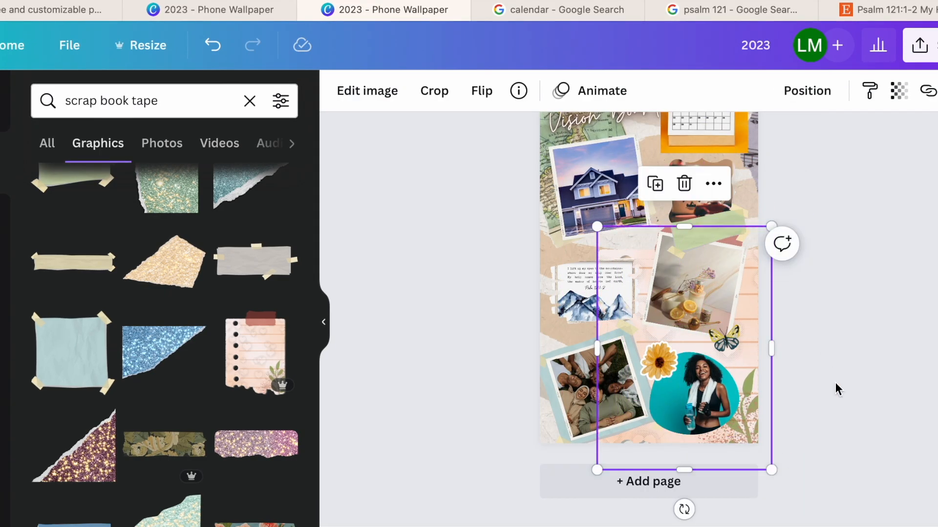
{"action": "left_click_drag", "start_coordinate": [597, 470], "coordinate": [649, 398]}
{"action": "left_click_drag", "start_coordinate": [749, 358], "coordinate": [765, 448]}
{"action": "scroll", "coordinate": [200, 359], "scroll_direction": "down", "scroll_amount": 3}
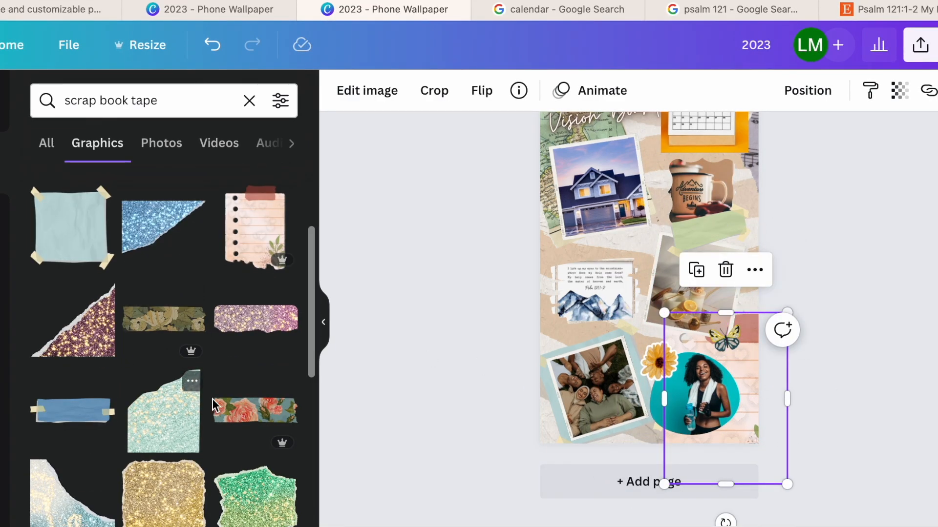
{"action": "scroll", "coordinate": [508, 328], "scroll_direction": "up", "scroll_amount": 1}
{"action": "scroll", "coordinate": [180, 450], "scroll_direction": "down", "scroll_amount": 6}
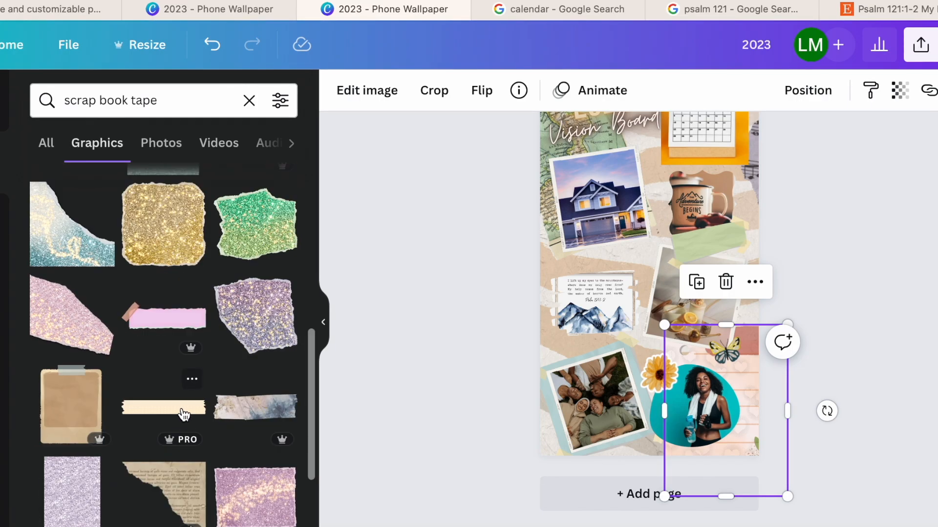
{"action": "left_click", "coordinate": [184, 415]}
{"action": "key", "text": "Delete"}
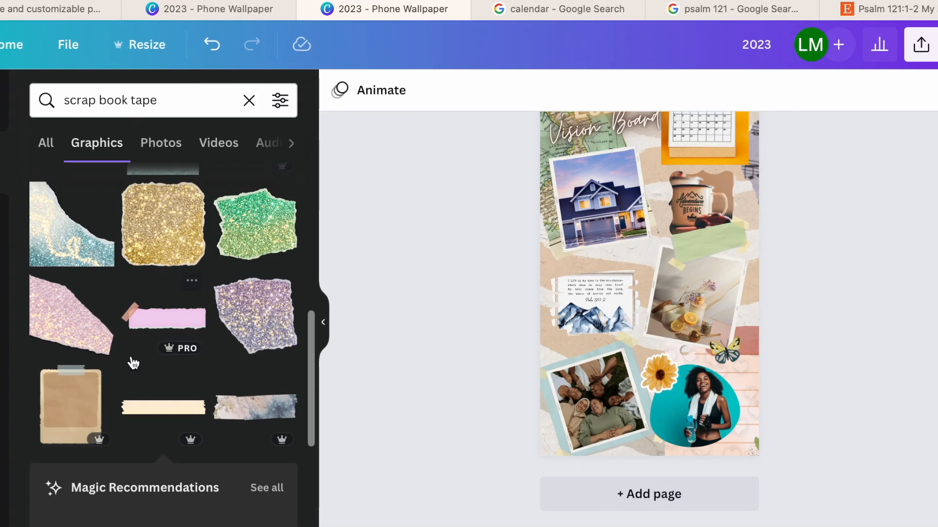
- Add the pink taped paper strip, shrink and tilt it, and place it between the house photo and the Psalm picture
{"action": "left_click", "coordinate": [162, 324]}
{"action": "left_click_drag", "start_coordinate": [668, 254], "coordinate": [596, 253]}
{"action": "right_click", "coordinate": [595, 255]}
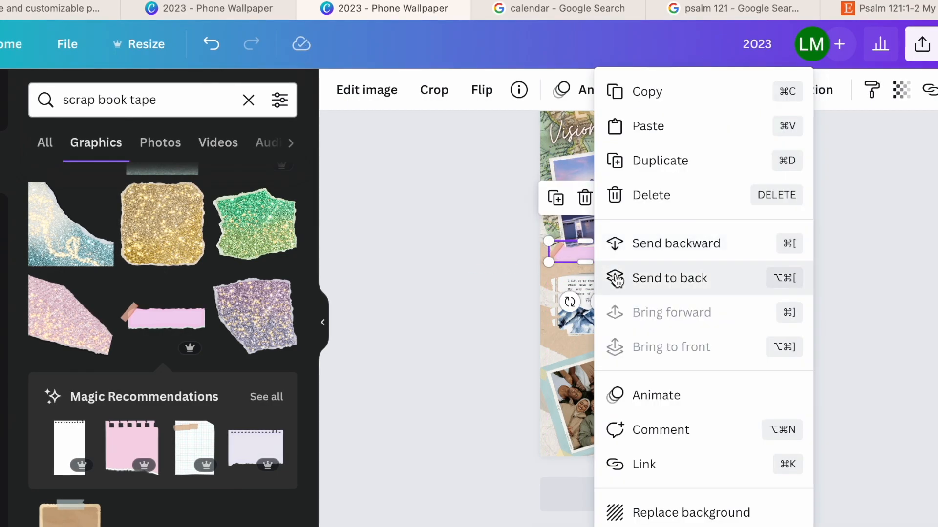
{"action": "left_click", "coordinate": [475, 268]}
{"action": "left_click_drag", "start_coordinate": [602, 256], "coordinate": [643, 274]}
{"action": "left_click_drag", "start_coordinate": [648, 328], "coordinate": [584, 315]}
{"action": "left_click_drag", "start_coordinate": [624, 277], "coordinate": [632, 273]}
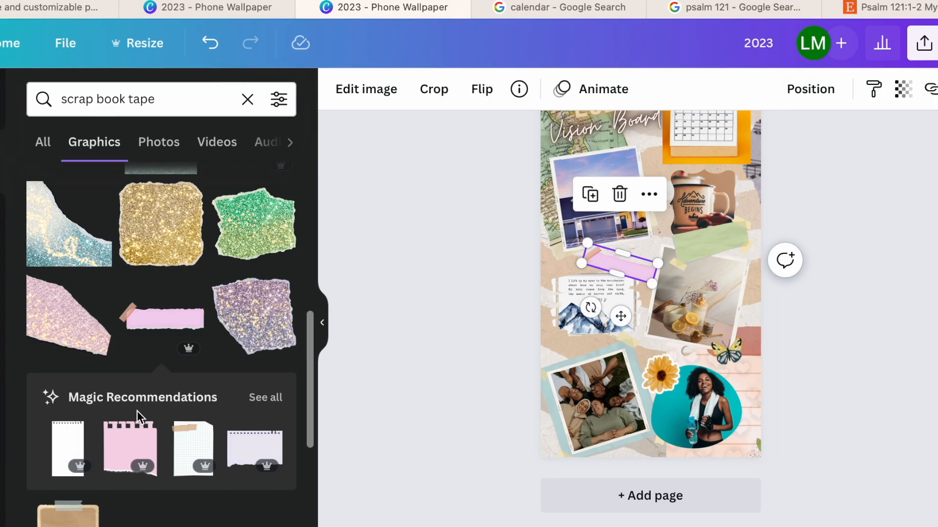
- Add a text box in the recently used Lumios Typewriter Used font
{"action": "left_click", "coordinate": [2, 287]}
{"action": "scroll", "coordinate": [134, 290], "scroll_direction": "down", "scroll_amount": 7}
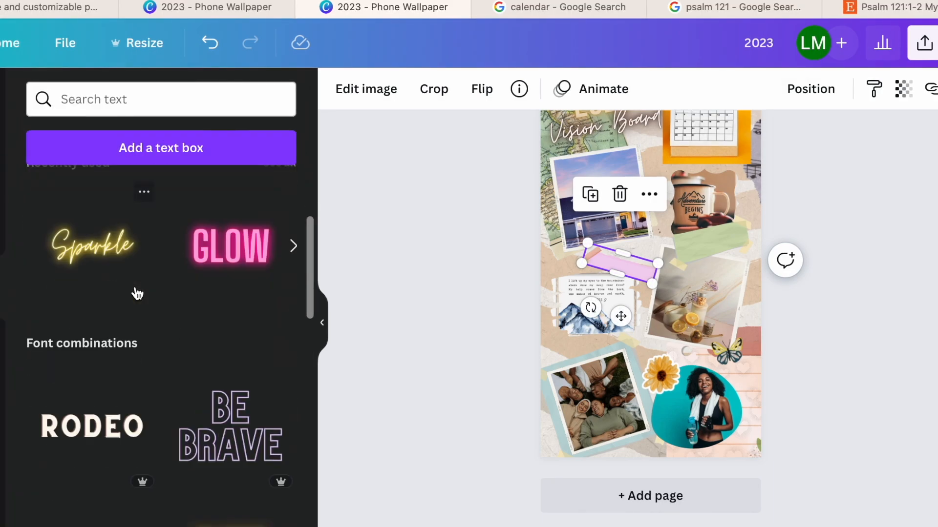
{"action": "scroll", "coordinate": [113, 376], "scroll_direction": "up", "scroll_amount": 6}
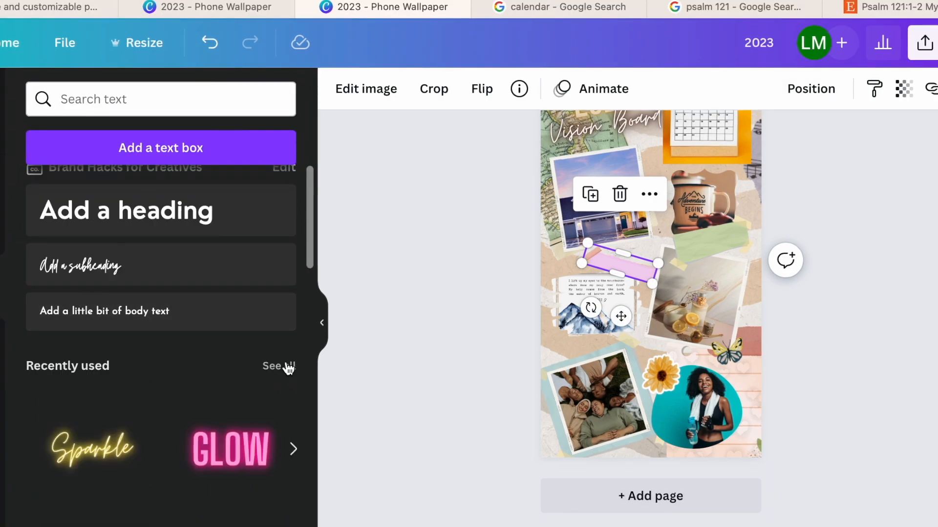
{"action": "left_click", "coordinate": [281, 366]}
{"action": "scroll", "coordinate": [156, 418], "scroll_direction": "down", "scroll_amount": 5}
{"action": "scroll", "coordinate": [155, 416], "scroll_direction": "up", "scroll_amount": 5}
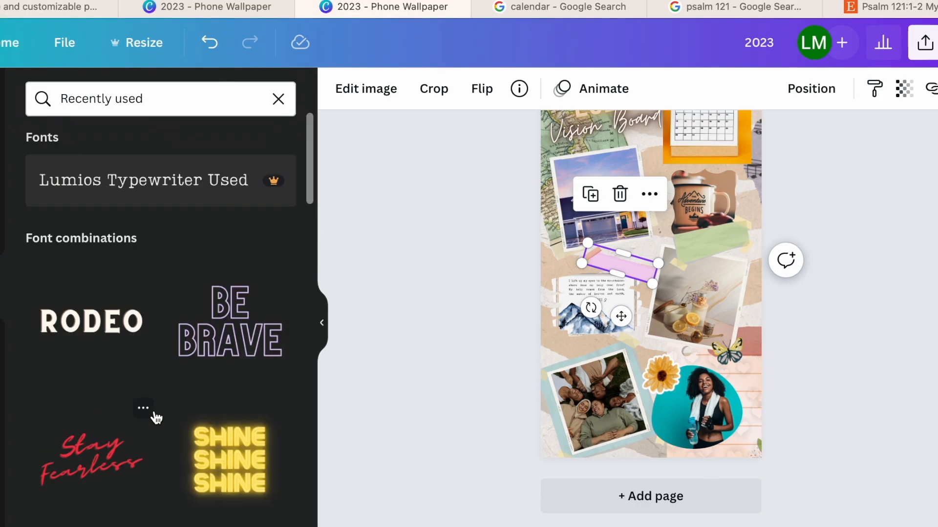
{"action": "left_click", "coordinate": [116, 192]}
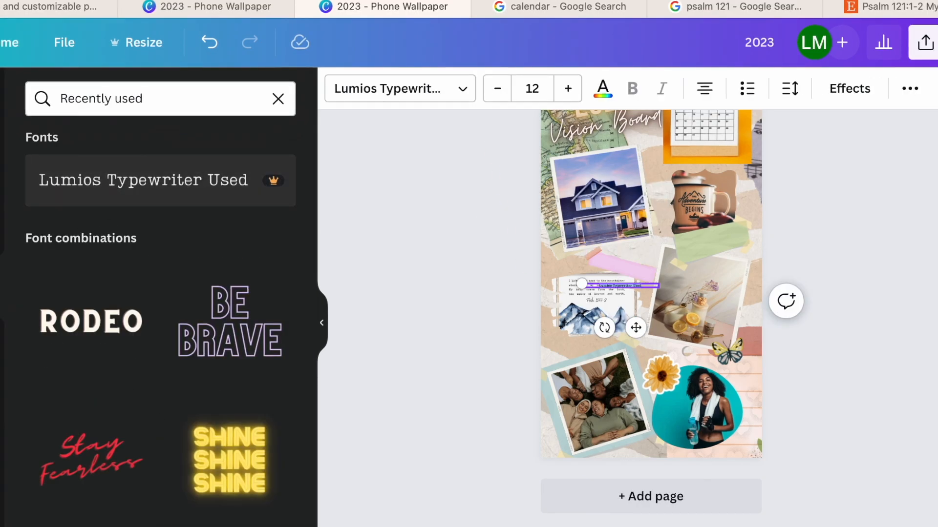
- Move the new text onto the pink strip, rotate it 15°, and change its wording to "Remember God!!"
{"action": "scroll", "coordinate": [640, 284], "scroll_direction": "up", "scroll_amount": 10}
{"action": "scroll", "coordinate": [640, 293], "scroll_direction": "down", "scroll_amount": 3}
{"action": "scroll", "coordinate": [579, 307], "scroll_direction": "up", "scroll_amount": 1}
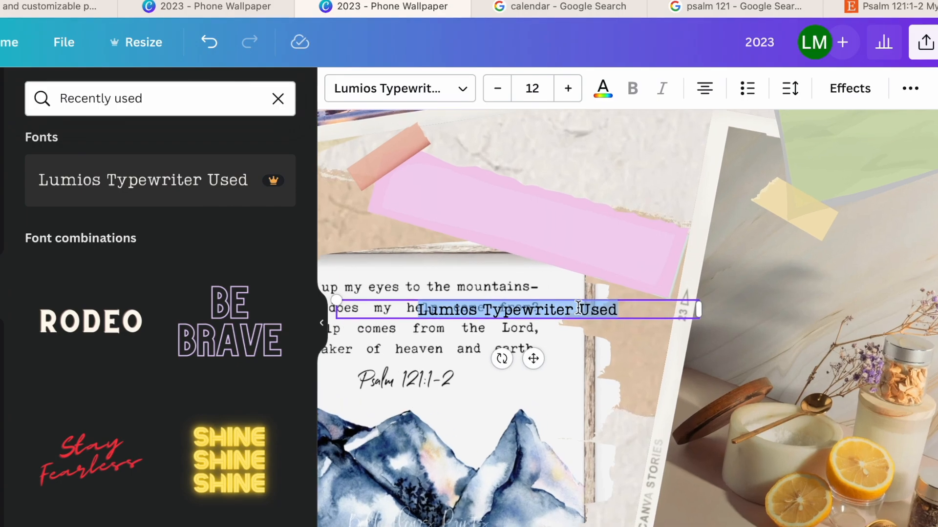
{"action": "left_click_drag", "start_coordinate": [629, 300], "coordinate": [624, 215]}
{"action": "mouse_move", "coordinate": [502, 262]}
{"action": "left_mouse_down"}
{"action": "mouse_move", "coordinate": [491, 252]}
{"action": "mouse_move", "coordinate": [478, 259]}
{"action": "mouse_move", "coordinate": [485, 254]}
{"action": "left_mouse_up"}
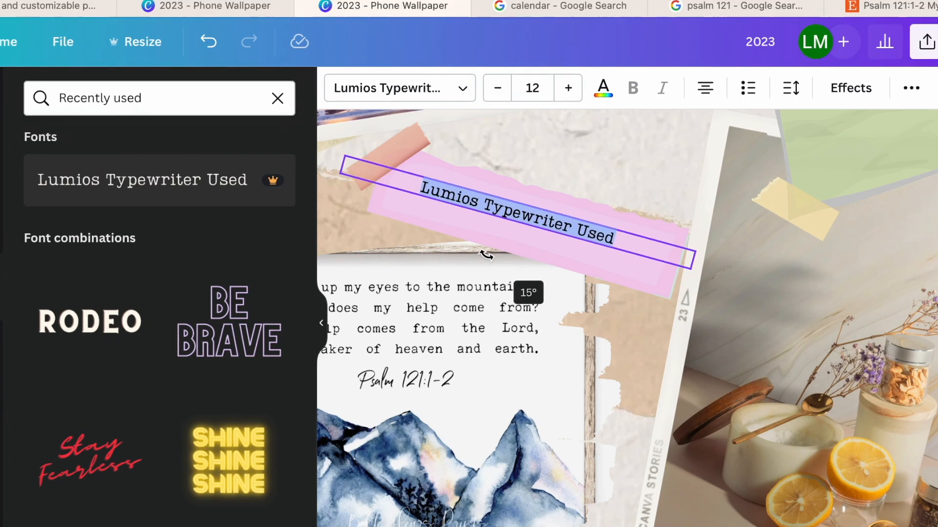
{"action": "key", "text": "shift+r"}
{"action": "type", "text": "emember God!!"}
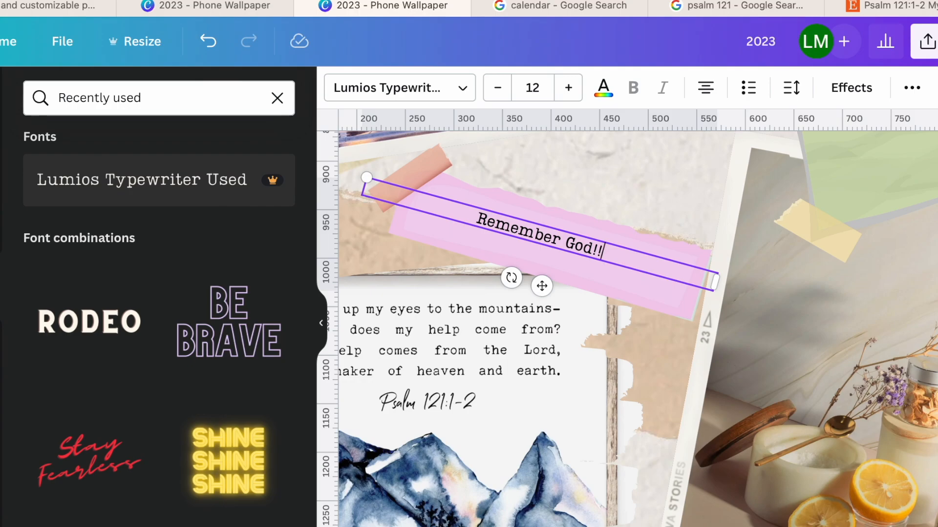
- Set the "Remember God!!" text to size 24 and align it within the pink strip
{"action": "left_click", "coordinate": [532, 87]}
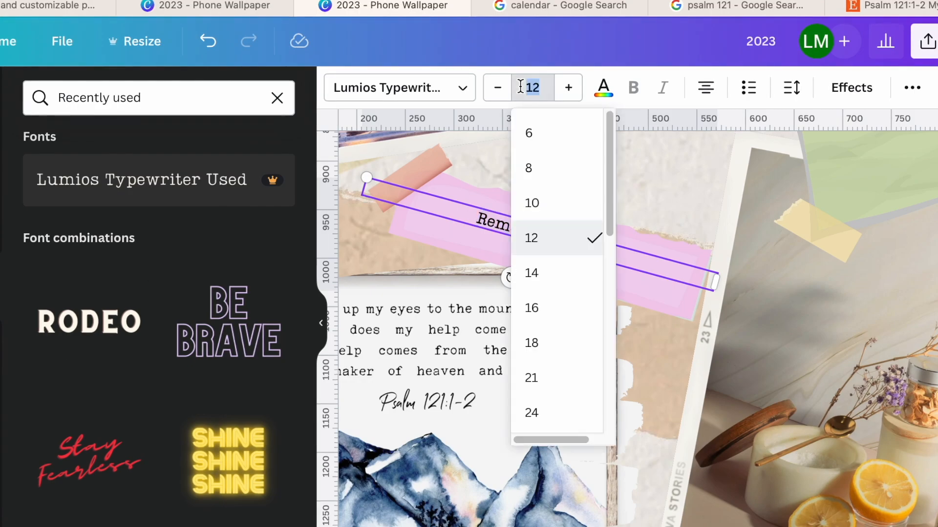
{"action": "left_click", "coordinate": [549, 375]}
{"action": "left_click", "coordinate": [569, 88]}
{"action": "left_click", "coordinate": [569, 88]}
{"action": "left_click", "coordinate": [568, 88]}
{"action": "left_click", "coordinate": [571, 196]}
{"action": "mouse_move", "coordinate": [543, 223]}
{"action": "left_mouse_down"}
{"action": "mouse_move", "coordinate": [556, 230]}
{"action": "mouse_move", "coordinate": [549, 235]}
{"action": "left_mouse_up"}
{"action": "left_click_drag", "start_coordinate": [517, 292], "coordinate": [517, 283]}
- Duplicate the "Remember God!!" text, place the copy on the green taped strip, and tilt it to match the strip
{"action": "scroll", "coordinate": [650, 328], "scroll_direction": "down", "scroll_amount": 5, "text": "ctrl"}
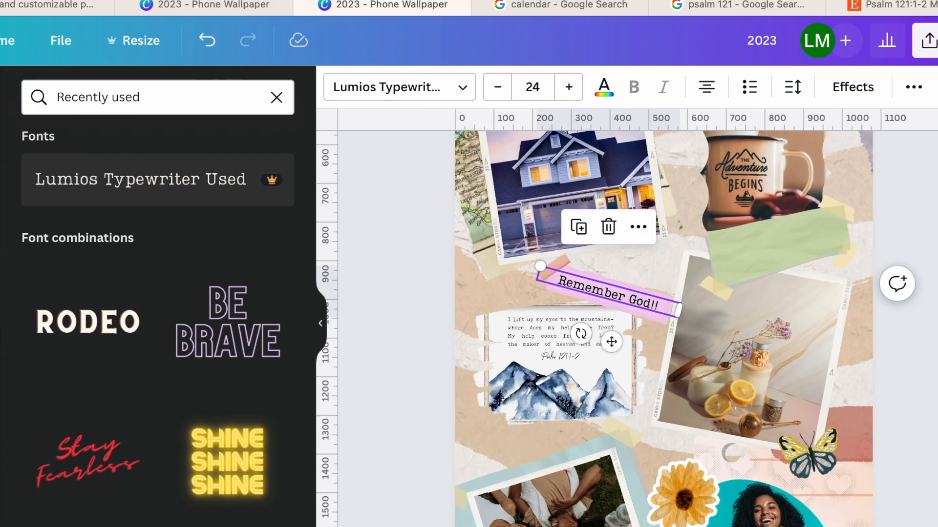
{"action": "key", "text": "super+d"}
{"action": "left_click_drag", "start_coordinate": [596, 300], "coordinate": [787, 276]}
{"action": "left_click", "coordinate": [400, 87]}
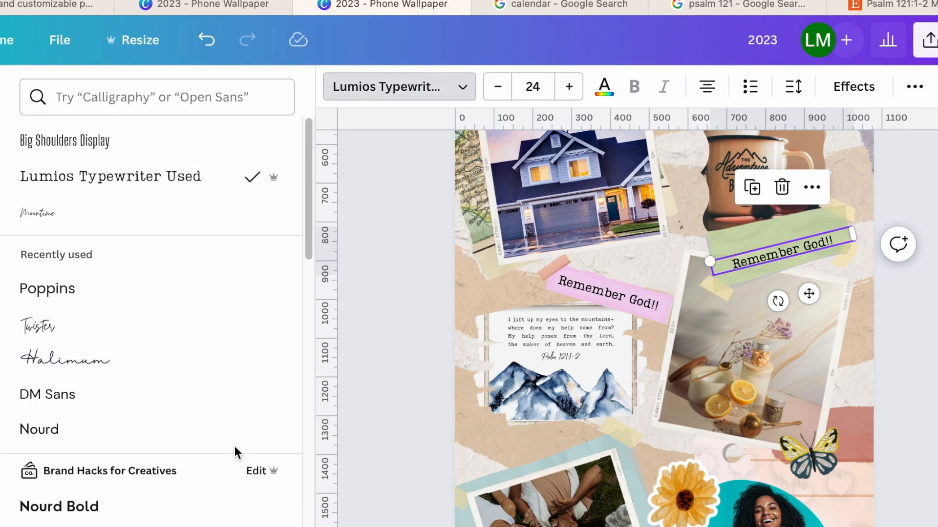
{"action": "scroll", "coordinate": [236, 450], "scroll_direction": "down", "scroll_amount": 8}
{"action": "scroll", "coordinate": [273, 381], "scroll_direction": "up", "scroll_amount": 5}
{"action": "scroll", "coordinate": [259, 386], "scroll_direction": "up", "scroll_amount": 3}
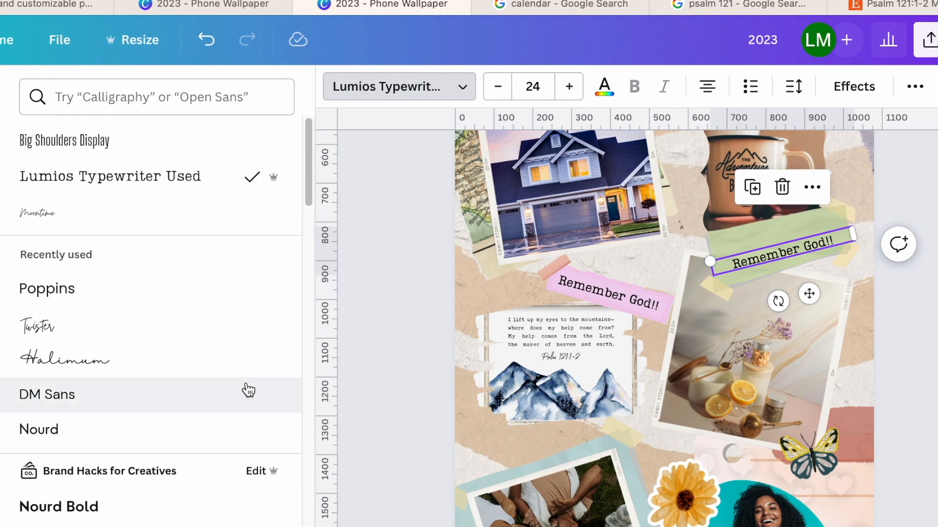
- Replace the text on the green strip with "Self-care is not selfish!"
{"action": "double_click", "coordinate": [800, 249]}
{"action": "left_click", "coordinate": [399, 230]}
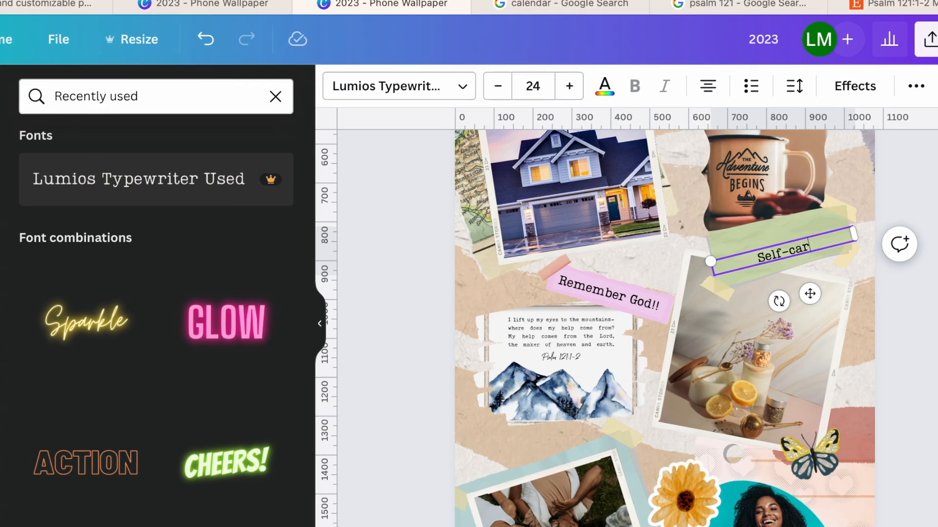
{"action": "type", "text": "Self-care is not selfish!"}
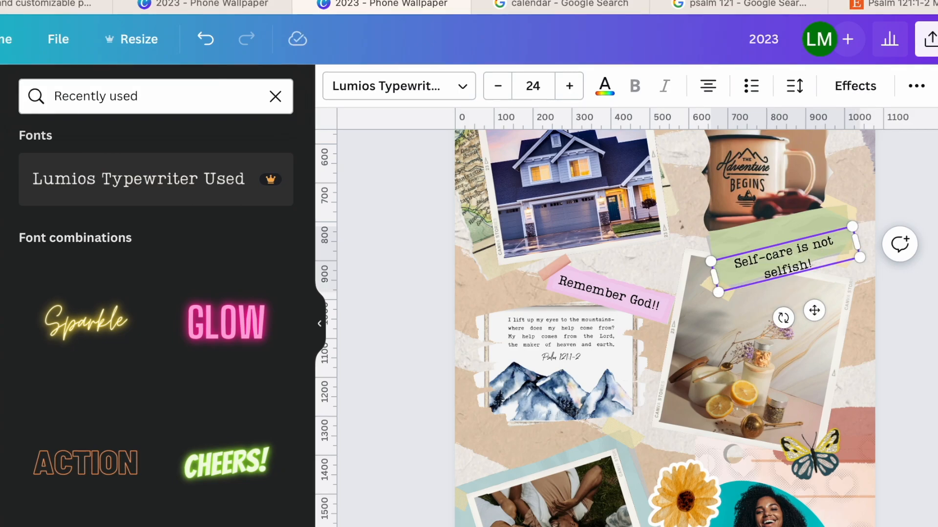
- End the green strip's text with a period, enlarge it to size 26, and center it within the strip
{"action": "left_click_drag", "start_coordinate": [786, 242], "coordinate": [782, 226]}
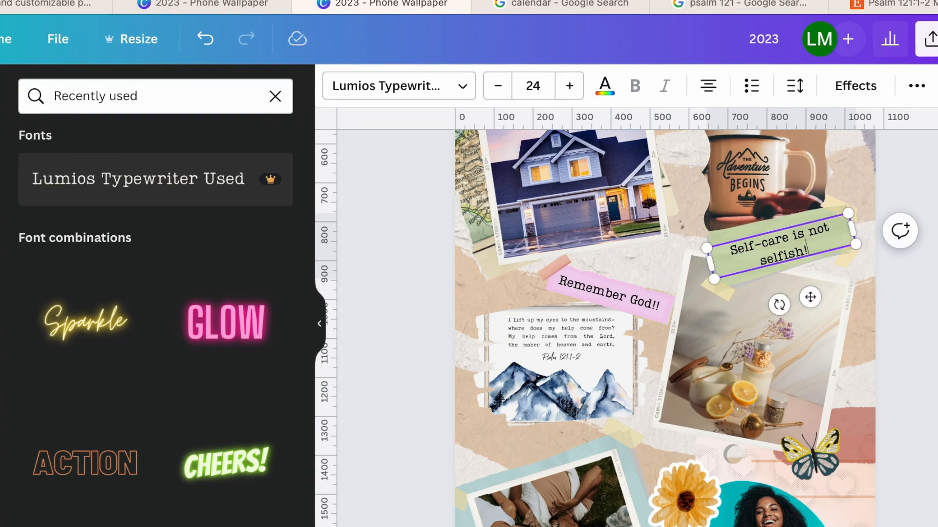
{"action": "left_click_drag", "start_coordinate": [706, 250], "coordinate": [694, 248]}
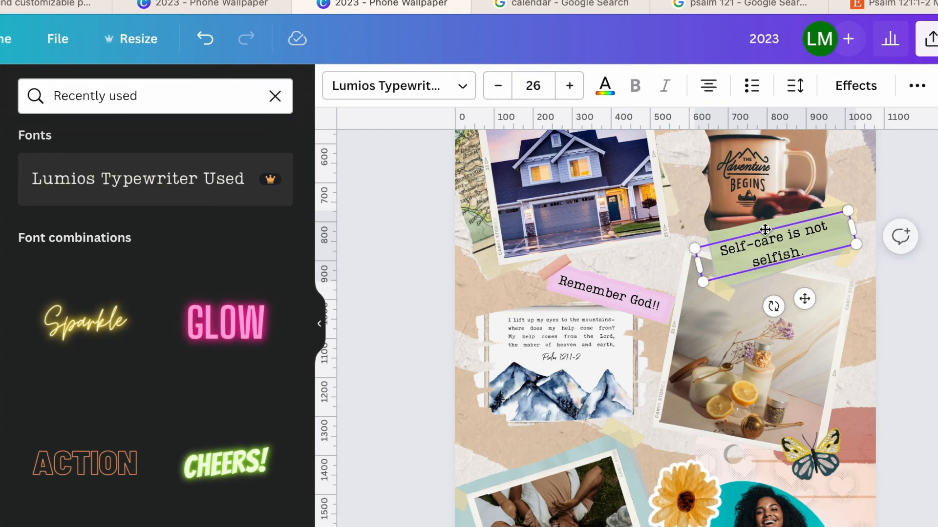
{"action": "left_click_drag", "start_coordinate": [787, 228], "coordinate": [794, 229]}
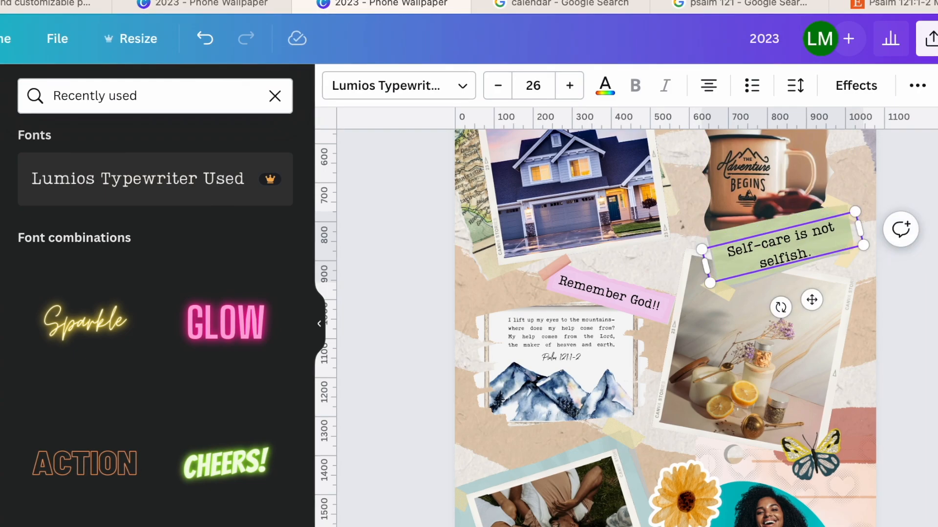
{"action": "key", "text": "Up"}
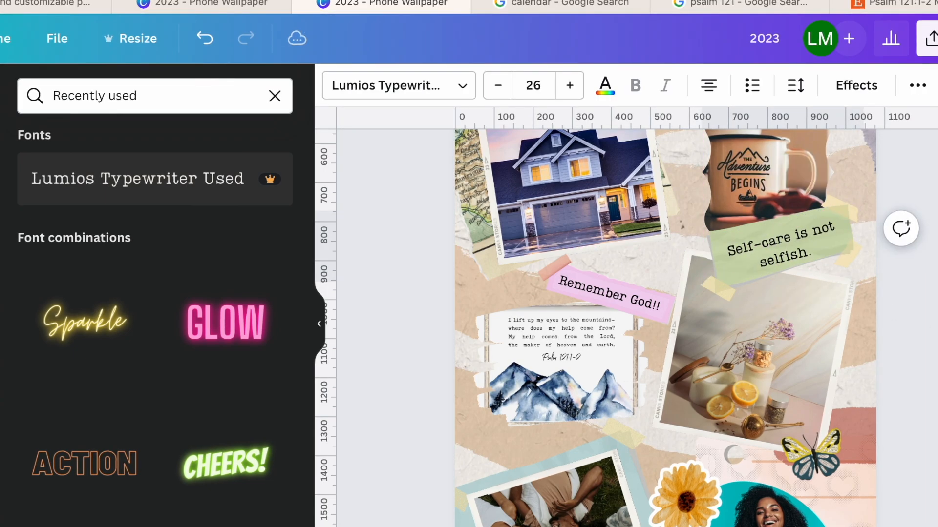
{"action": "key", "text": "Up"}
{"action": "left_click", "coordinate": [694, 286]}
- Search the graphics for "family", and refine the search to "family and friends"
{"action": "scroll", "coordinate": [696, 286], "scroll_direction": "down", "scroll_amount": 3}
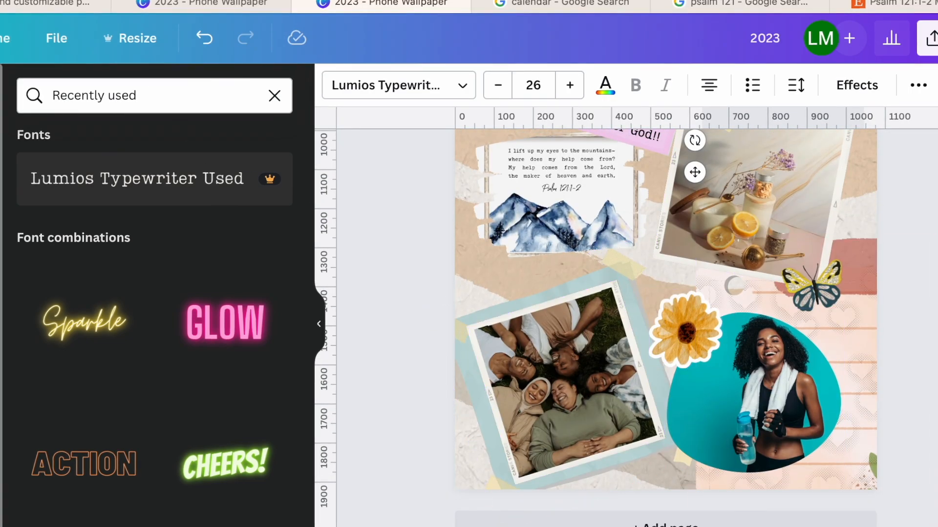
{"action": "left_click", "coordinate": [1, 158]}
{"action": "triple_click", "coordinate": [103, 95]}
{"action": "type", "text": "family"}
{"action": "key", "text": "Return"}
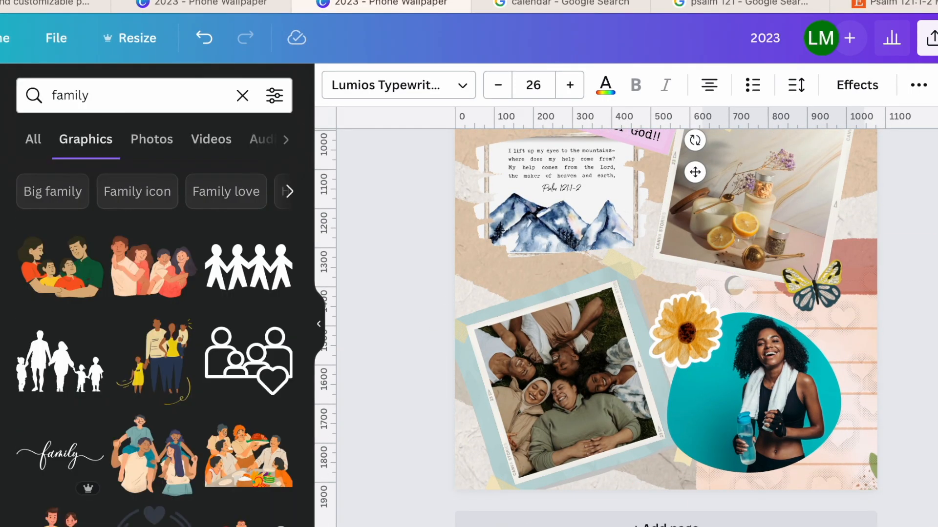
{"action": "left_click", "coordinate": [132, 100]}
{"action": "type", "text": "and f"}
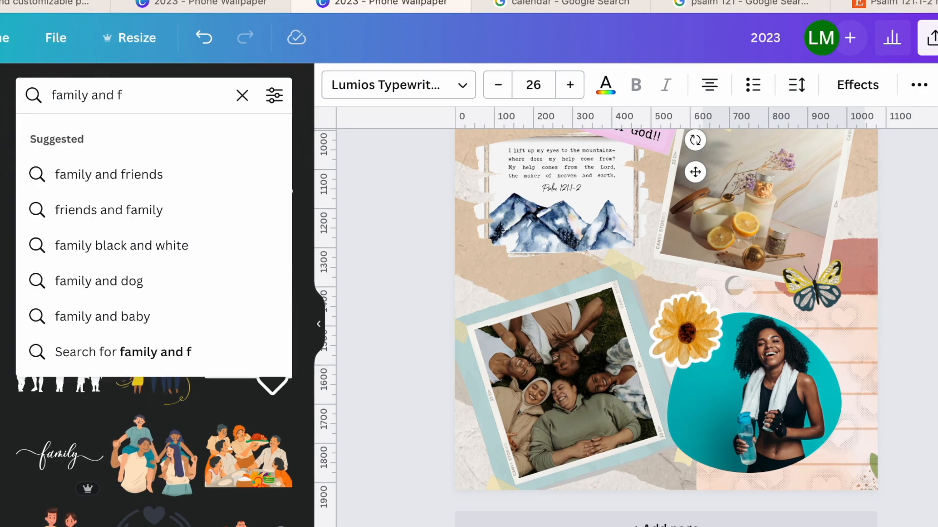
{"action": "left_click", "coordinate": [119, 174]}
- Add the cursive "family" graphic and place it over the upper edge of the group photo
{"action": "scroll", "coordinate": [169, 341], "scroll_direction": "down", "scroll_amount": 10}
{"action": "scroll", "coordinate": [168, 341], "scroll_direction": "down", "scroll_amount": 5}
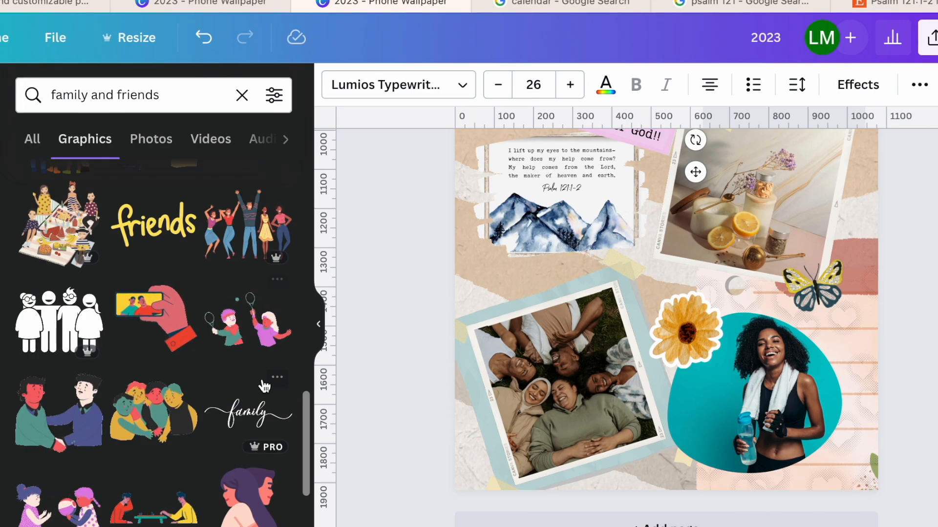
{"action": "left_click", "coordinate": [248, 413]}
{"action": "scroll", "coordinate": [696, 144], "scroll_direction": "up", "scroll_amount": 1}
{"action": "left_click_drag", "start_coordinate": [696, 144], "coordinate": [552, 309]}
- Add the yellow "friends" lettering graphic, shrink it, and place it on the lower part of the group photo
{"action": "scroll", "coordinate": [226, 305], "scroll_direction": "down", "scroll_amount": 1}
{"action": "scroll", "coordinate": [225, 304], "scroll_direction": "down", "scroll_amount": 3}
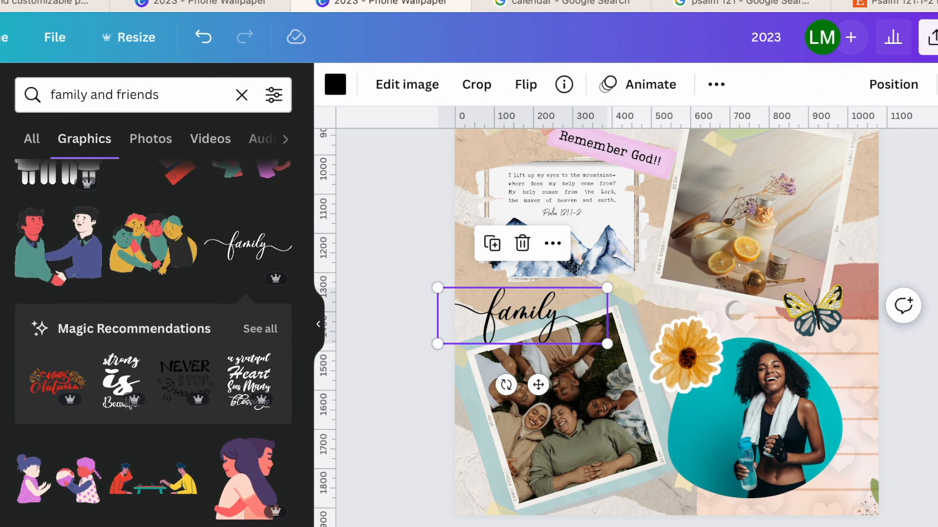
{"action": "scroll", "coordinate": [119, 436], "scroll_direction": "down", "scroll_amount": 5}
{"action": "scroll", "coordinate": [119, 436], "scroll_direction": "up", "scroll_amount": 5}
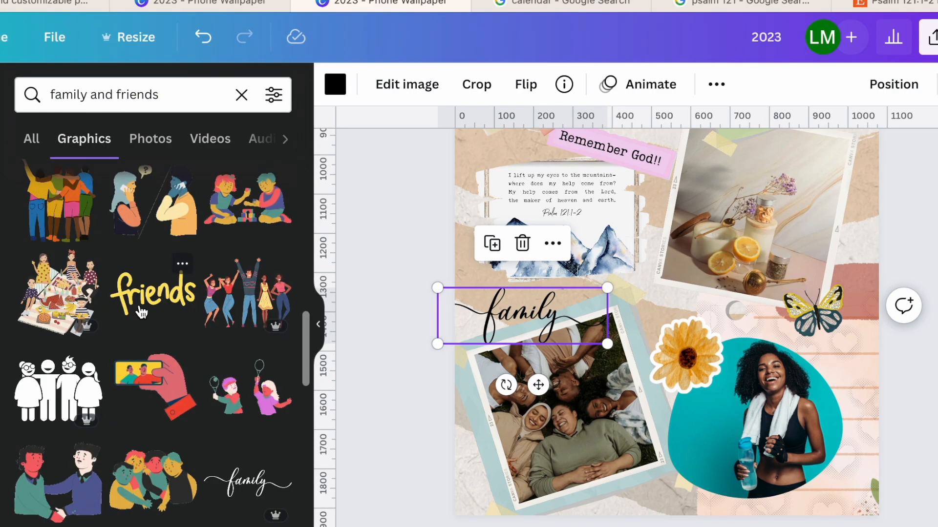
{"action": "left_click", "coordinate": [190, 300]}
{"action": "scroll", "coordinate": [194, 305], "scroll_direction": "down", "scroll_amount": 2}
{"action": "scroll", "coordinate": [194, 305], "scroll_direction": "up", "scroll_amount": 3}
{"action": "left_click_drag", "start_coordinate": [739, 161], "coordinate": [711, 456]}
{"action": "left_click_drag", "start_coordinate": [717, 516], "coordinate": [572, 450]}
- Move the "family" graphic onto the lower group photo, recolor it yellow, and arrange "friends" beneath it
{"action": "left_click", "coordinate": [535, 322]}
{"action": "left_click_drag", "start_coordinate": [536, 322], "coordinate": [553, 452]}
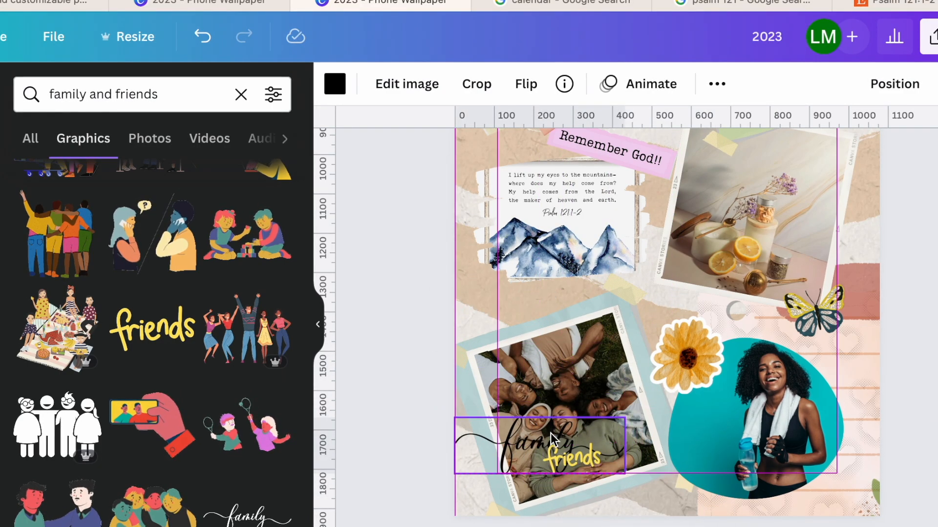
{"action": "left_click", "coordinate": [335, 83]}
{"action": "left_click", "coordinate": [224, 177]}
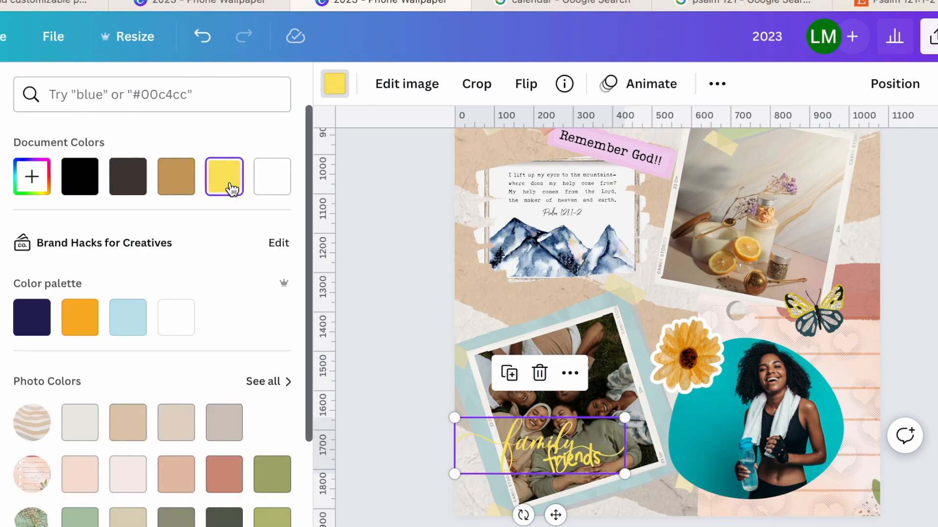
{"action": "left_click_drag", "start_coordinate": [571, 461], "coordinate": [567, 487]}
{"action": "mouse_move", "coordinate": [526, 448]}
{"action": "left_mouse_down"}
{"action": "mouse_move", "coordinate": [512, 453]}
{"action": "mouse_move", "coordinate": [519, 453]}
{"action": "left_mouse_up"}
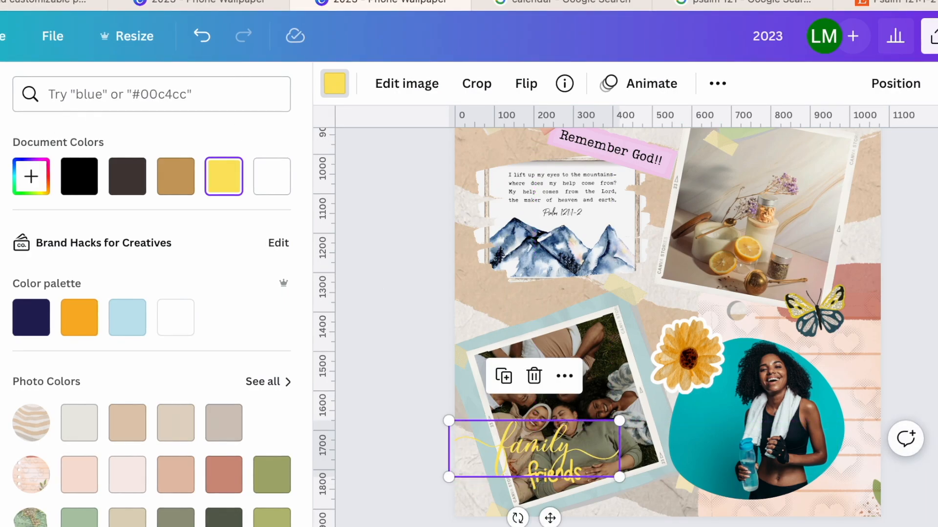
- Search for "and", add the thin script ampersand, and place it small and yellow beside "family" on the group photo
{"action": "left_click", "coordinate": [0, 157]}
{"action": "type", "text": "and"}
{"action": "key", "text": "Return"}
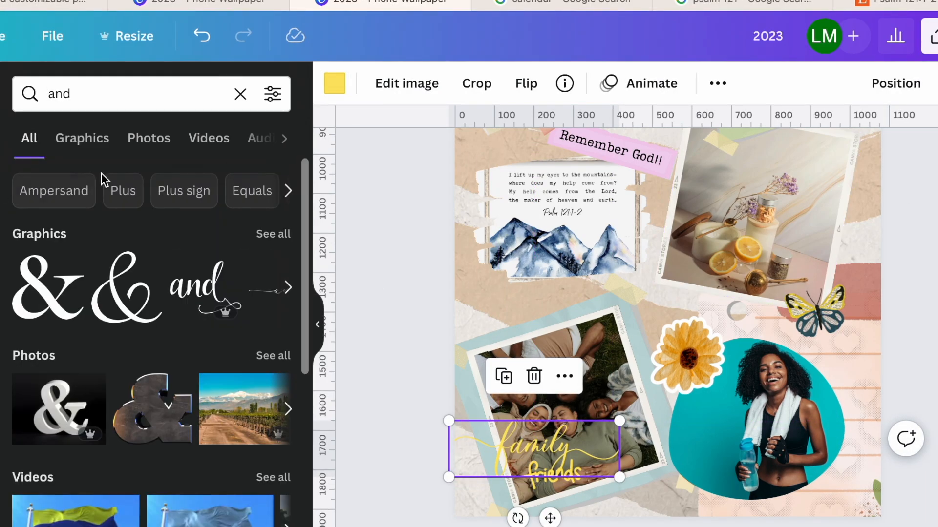
{"action": "left_click", "coordinate": [127, 293]}
{"action": "left_click_drag", "start_coordinate": [669, 196], "coordinate": [620, 469]}
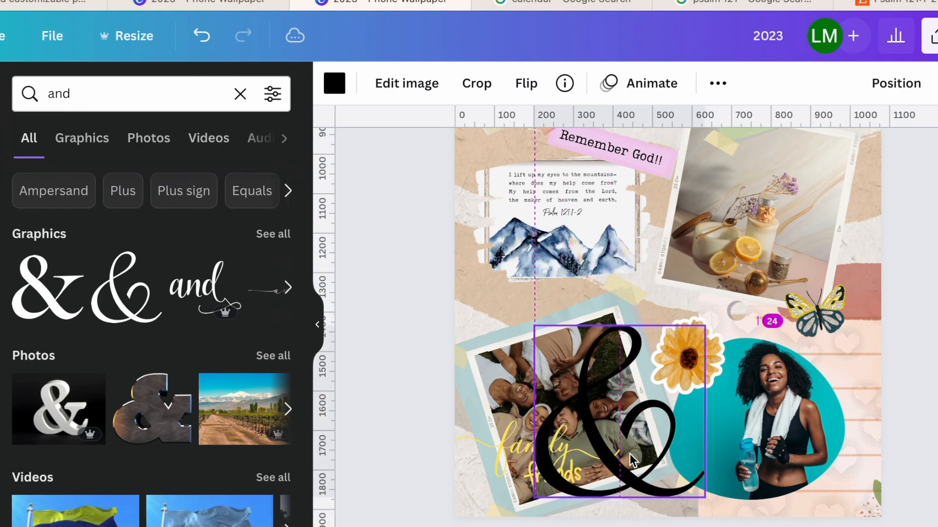
{"action": "left_click_drag", "start_coordinate": [703, 503], "coordinate": [591, 448]}
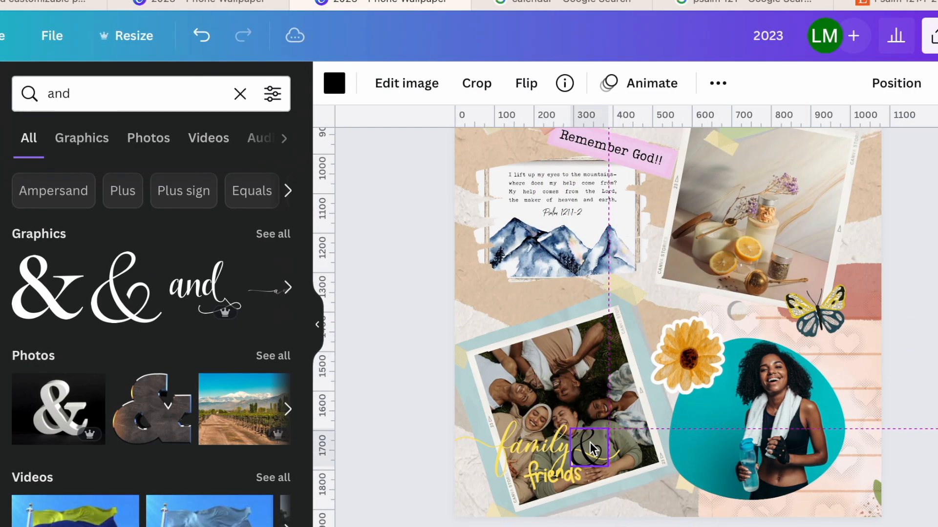
{"action": "left_click", "coordinate": [334, 84]}
{"action": "left_click", "coordinate": [223, 175]}
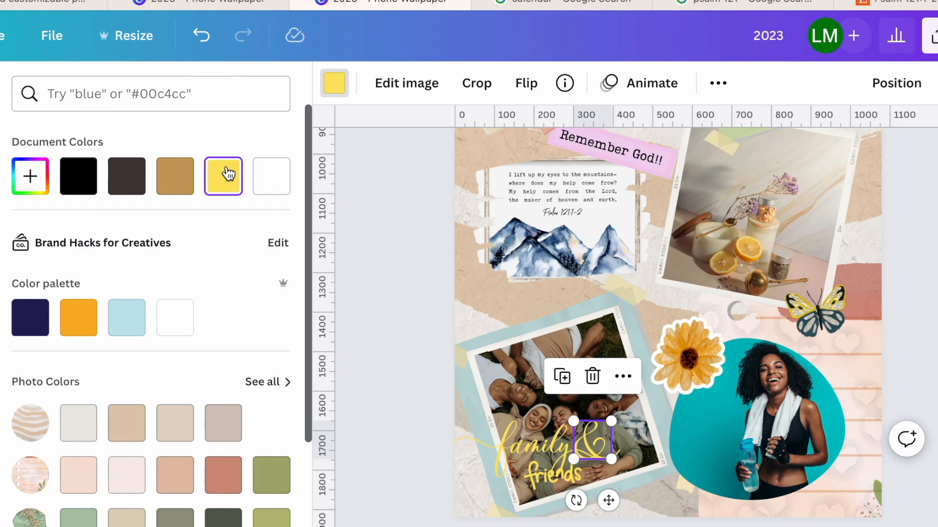
{"action": "left_click", "coordinate": [403, 393]}
- Shift the yellow flower sticker slightly left, toward the group photo
{"action": "scroll", "coordinate": [420, 384], "scroll_direction": "up", "scroll_amount": 1}
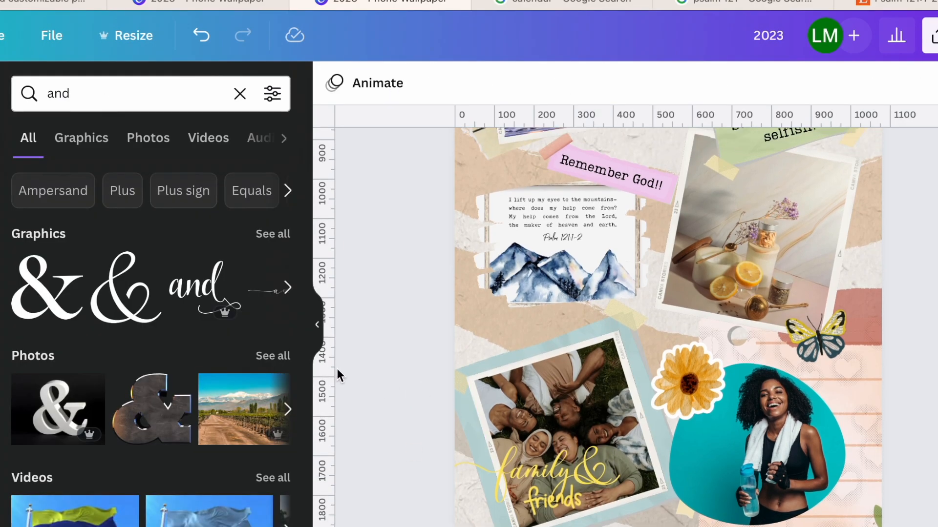
{"action": "left_click_drag", "start_coordinate": [681, 359], "coordinate": [660, 359]}
{"action": "scroll", "coordinate": [660, 358], "scroll_direction": "up", "scroll_amount": 5}
{"action": "scroll", "coordinate": [660, 358], "scroll_direction": "down", "scroll_amount": 3}
{"action": "scroll", "coordinate": [660, 359], "scroll_direction": "down", "scroll_amount": 1}
{"action": "scroll", "coordinate": [661, 358], "scroll_direction": "up", "scroll_amount": 4}
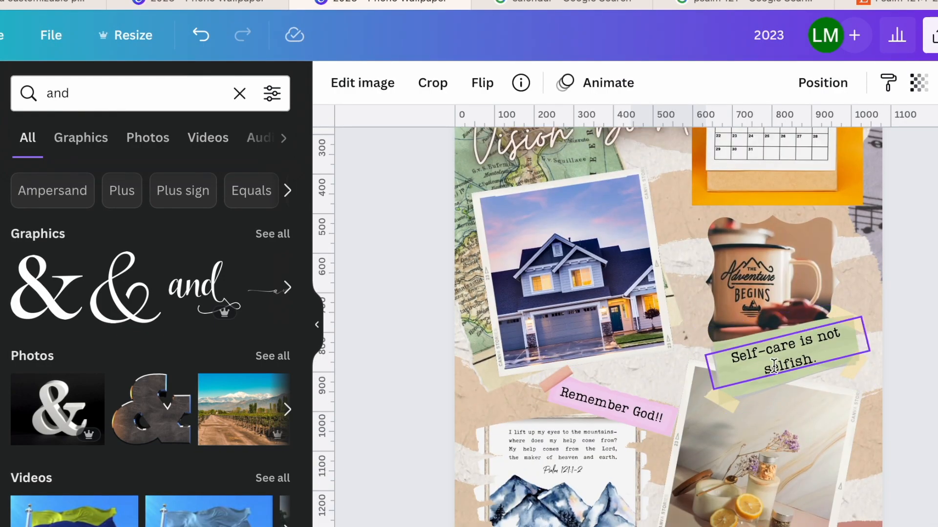
- Clear the search, add the orange flower sticker, and place it small at the left of the "Remember God!!" strip
{"action": "left_click", "coordinate": [109, 98]}
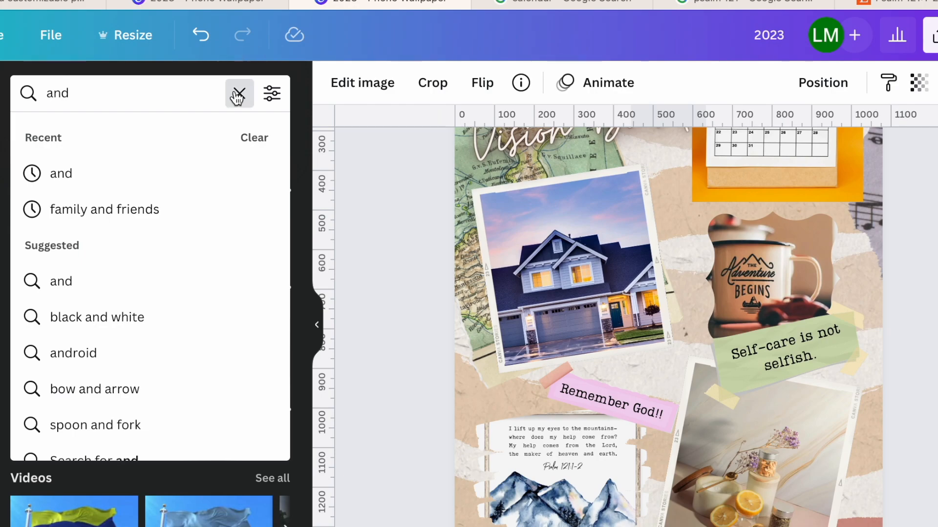
{"action": "left_click", "coordinate": [238, 94]}
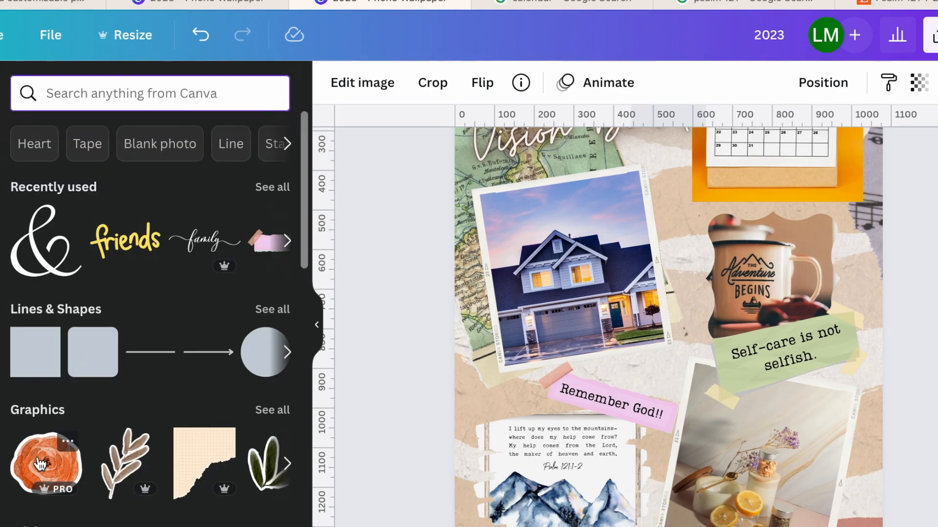
{"action": "left_click", "coordinate": [45, 463]}
{"action": "left_click_drag", "start_coordinate": [691, 282], "coordinate": [745, 326]}
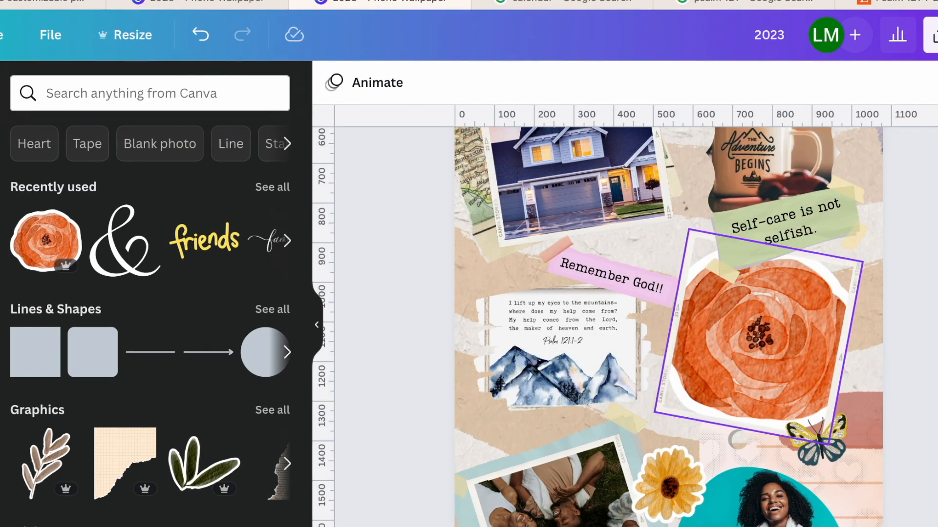
{"action": "left_click", "coordinate": [757, 300]}
{"action": "left_click_drag", "start_coordinate": [869, 145], "coordinate": [509, 274]}
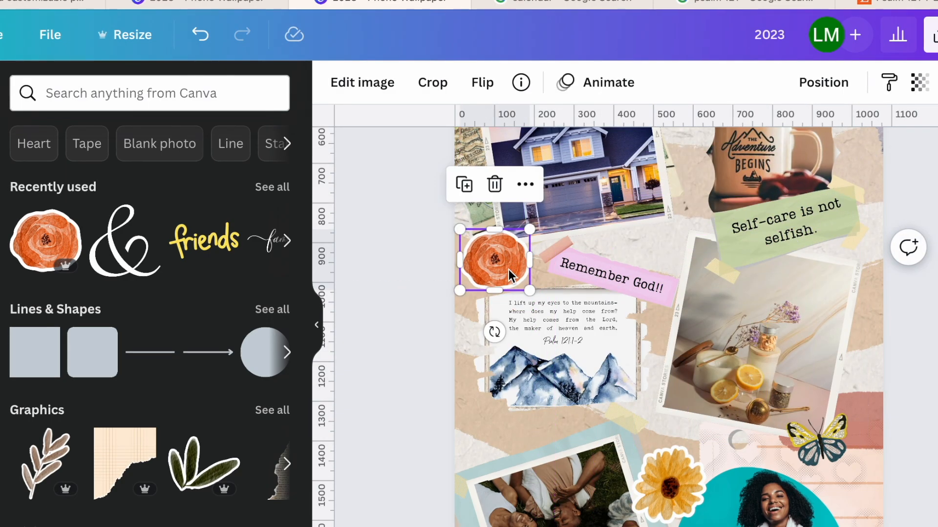
- Duplicate the pink strip and text above the workout photo, change the copy to "Joy looks good on you", and reduce its font size
{"action": "left_click", "coordinate": [642, 280]}
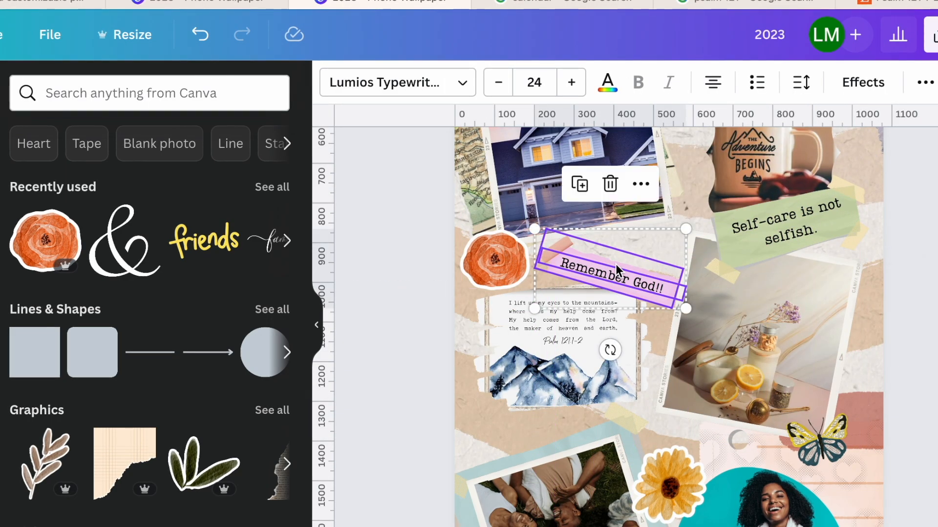
{"action": "left_click_drag", "start_coordinate": [617, 270], "coordinate": [753, 450]}
{"action": "left_click", "coordinate": [803, 462]}
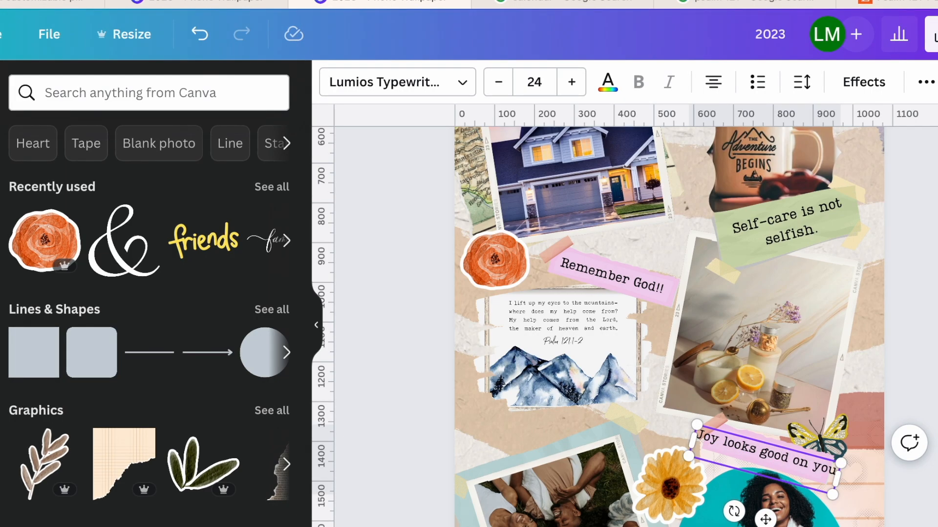
{"action": "double_click", "coordinate": [780, 430]}
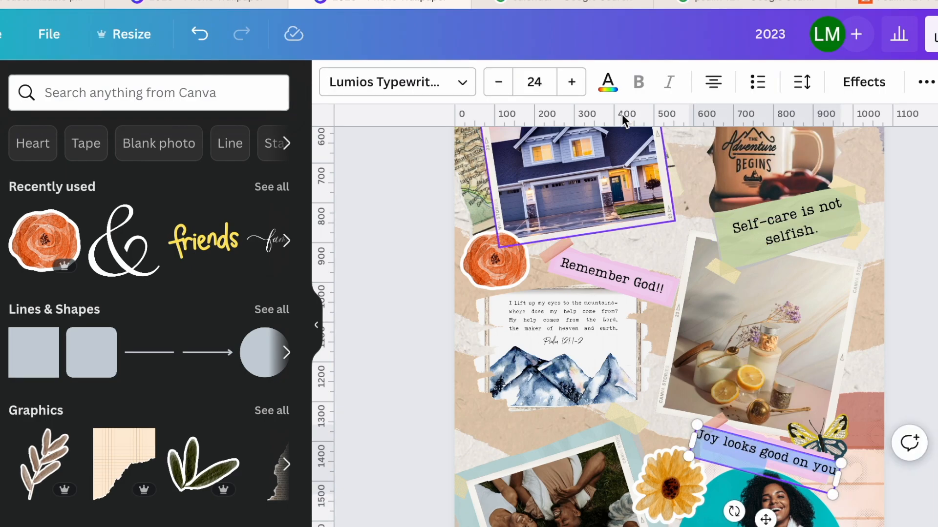
{"action": "left_click", "coordinate": [498, 84]}
{"action": "left_click", "coordinate": [407, 205]}
- Add the white blossom branch from the recommended graphics and place it over the calendar photo's upper right corner
{"action": "scroll", "coordinate": [406, 205], "scroll_direction": "down", "scroll_amount": 4}
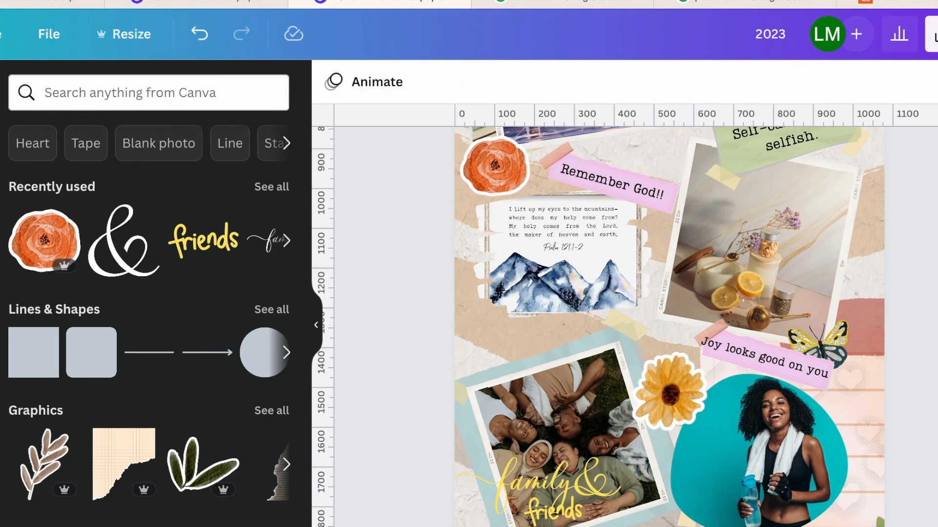
{"action": "scroll", "coordinate": [406, 205], "scroll_direction": "up", "scroll_amount": 1}
{"action": "scroll", "coordinate": [669, 328], "scroll_direction": "down", "scroll_amount": 5}
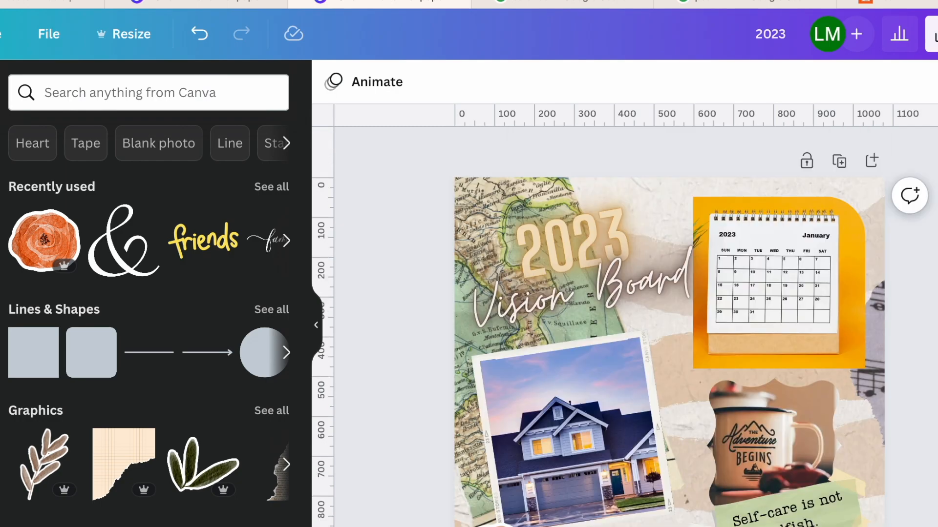
{"action": "scroll", "coordinate": [745, 294], "scroll_direction": "down", "scroll_amount": 5}
{"action": "scroll", "coordinate": [745, 294], "scroll_direction": "up", "scroll_amount": 3}
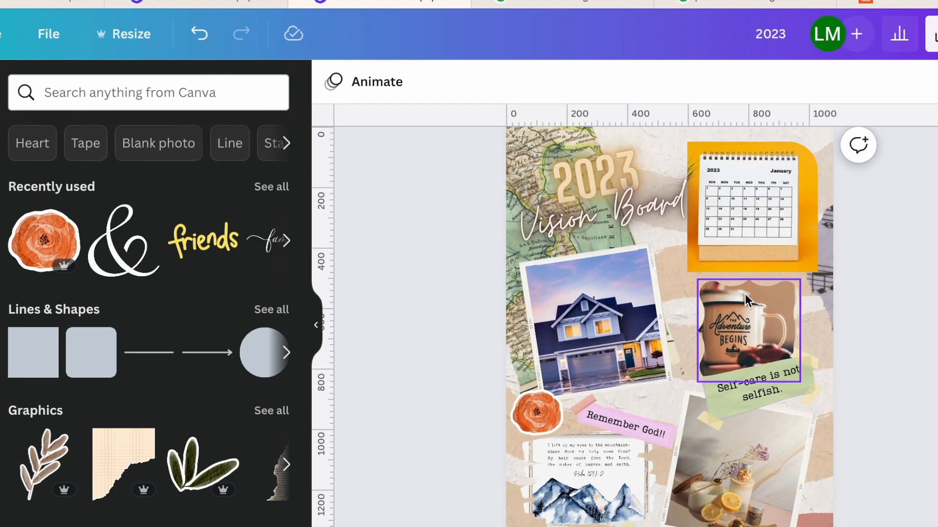
{"action": "scroll", "coordinate": [745, 294], "scroll_direction": "up", "scroll_amount": 1}
{"action": "left_click", "coordinate": [272, 410]}
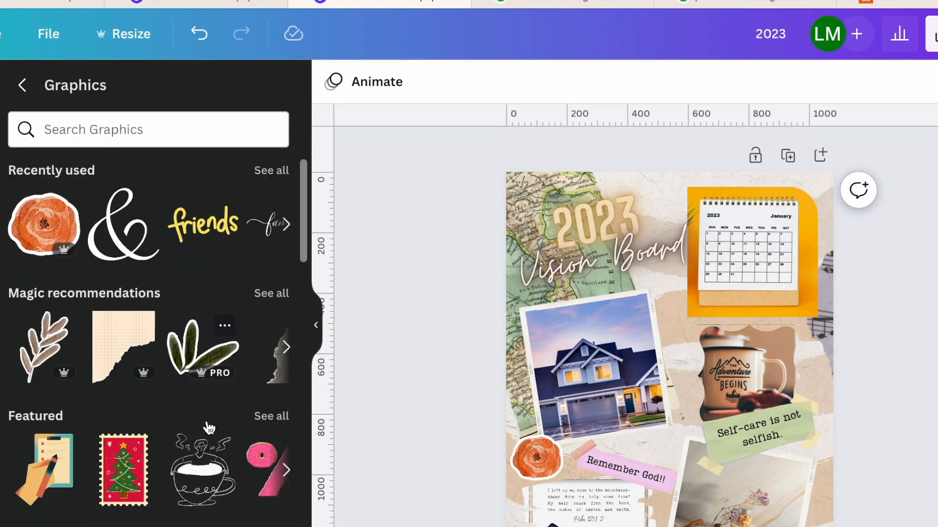
{"action": "left_click", "coordinate": [281, 299]}
{"action": "scroll", "coordinate": [227, 395], "scroll_direction": "down", "scroll_amount": 5}
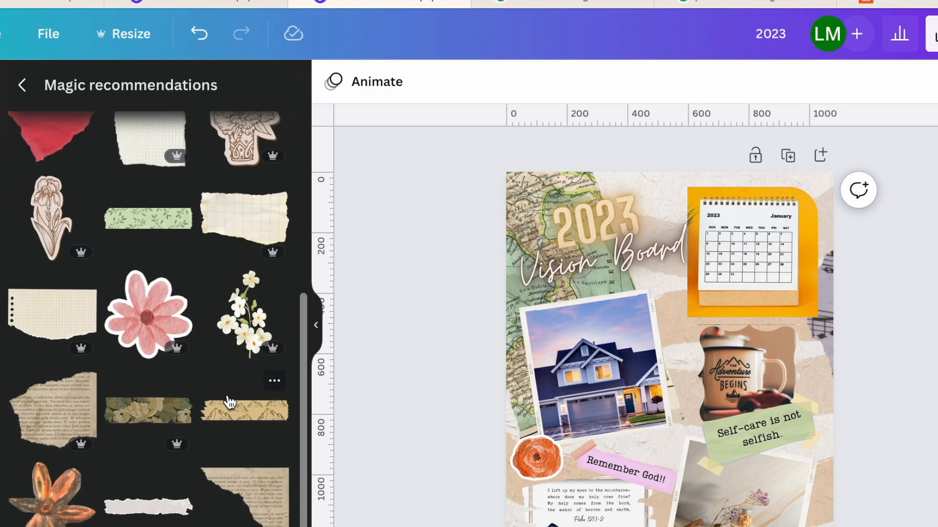
{"action": "left_click", "coordinate": [242, 337]}
{"action": "left_click_drag", "start_coordinate": [675, 441], "coordinate": [815, 209]}
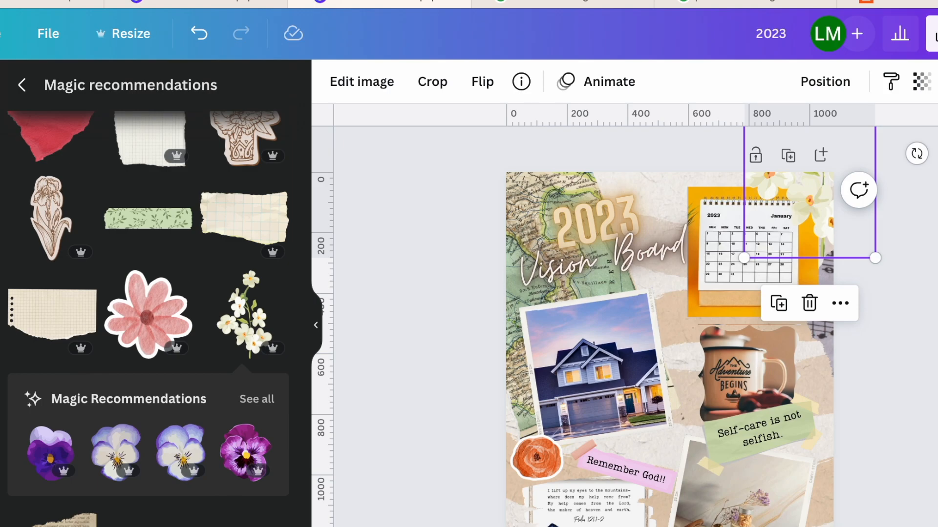
{"action": "left_click", "coordinate": [903, 313]}
- Review the whole wallpaper layout and inspect the house and mug photos up close
{"action": "scroll", "coordinate": [745, 397], "scroll_direction": "down", "scroll_amount": 6}
{"action": "scroll", "coordinate": [745, 396], "scroll_direction": "up", "scroll_amount": 3}
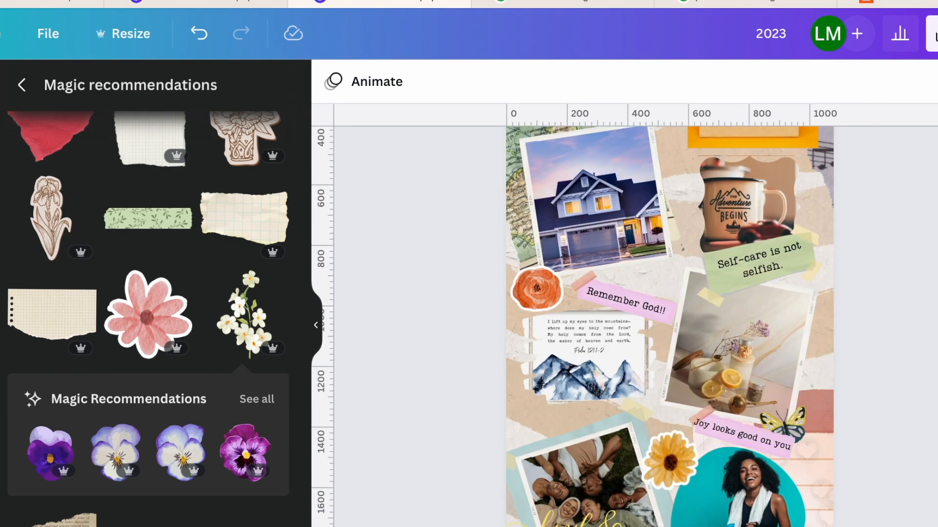
{"action": "scroll", "coordinate": [782, 445], "scroll_direction": "down", "scroll_amount": 4}
{"action": "scroll", "coordinate": [783, 445], "scroll_direction": "up", "scroll_amount": 1}
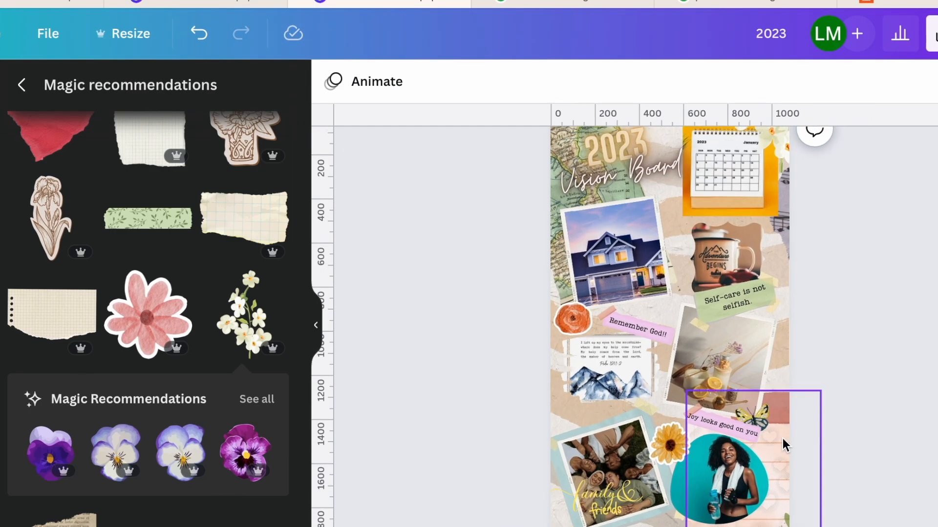
{"action": "scroll", "coordinate": [781, 415], "scroll_direction": "up", "scroll_amount": 2}
{"action": "scroll", "coordinate": [659, 293], "scroll_direction": "up", "scroll_amount": 5}
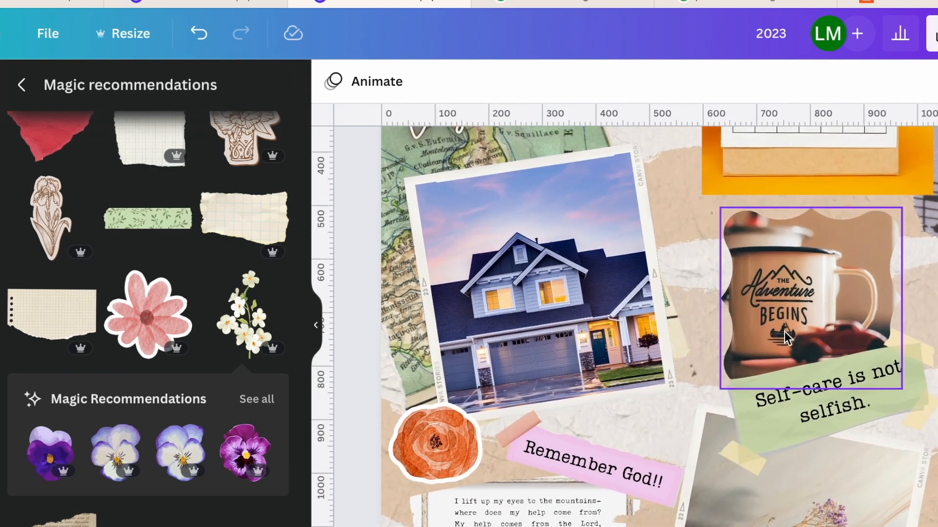
- Check the wallpaper up close from the title down to the workout photo and back, ending on the overall layout
{"action": "scroll", "coordinate": [666, 272], "scroll_direction": "up", "scroll_amount": 3}
{"action": "scroll", "coordinate": [716, 304], "scroll_direction": "down", "scroll_amount": 6}
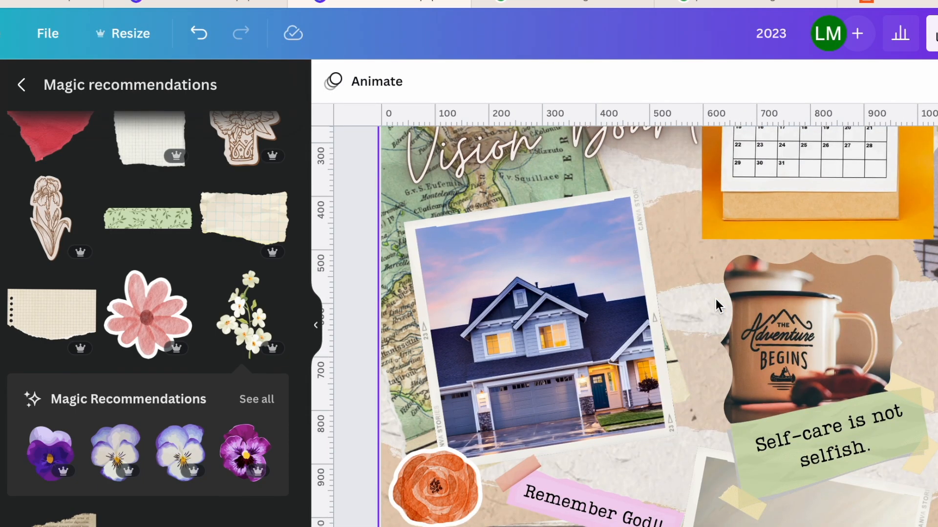
{"action": "scroll", "coordinate": [715, 299], "scroll_direction": "down", "scroll_amount": 3}
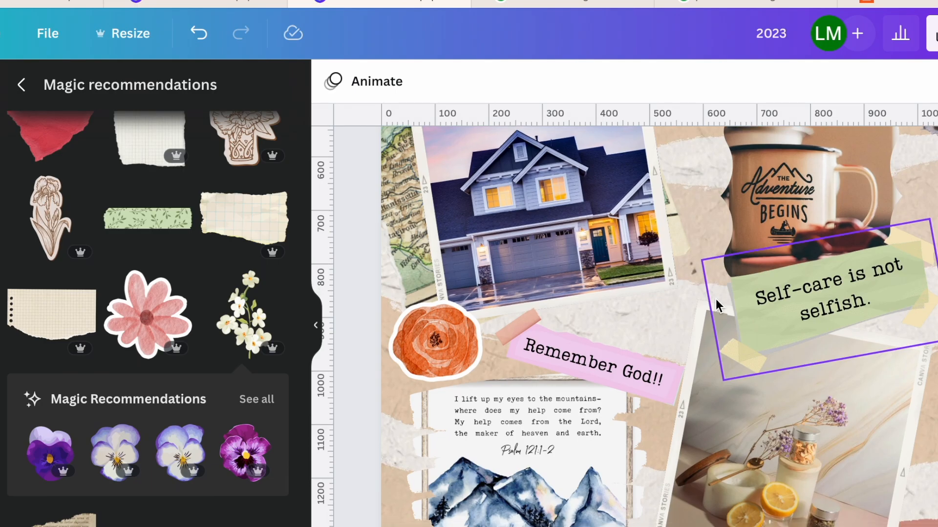
{"action": "scroll", "coordinate": [716, 299], "scroll_direction": "down", "scroll_amount": 5}
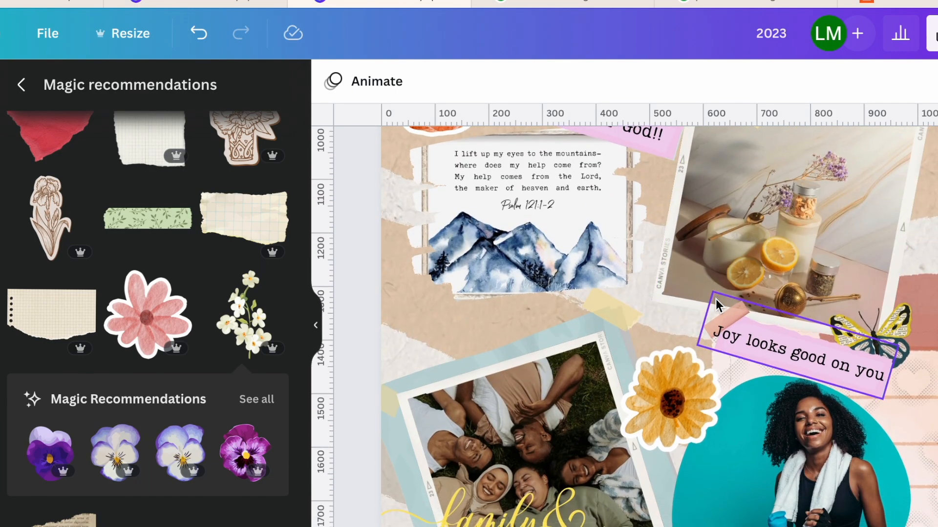
{"action": "scroll", "coordinate": [716, 299], "scroll_direction": "up", "scroll_amount": 2}
{"action": "scroll", "coordinate": [716, 299], "scroll_direction": "up", "scroll_amount": 12}
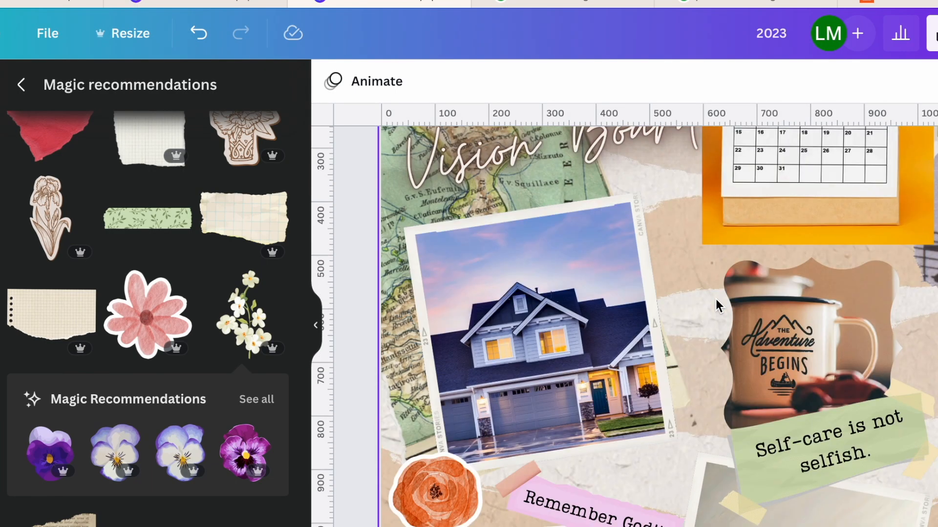
{"action": "scroll", "coordinate": [716, 299], "scroll_direction": "down", "scroll_amount": 5}
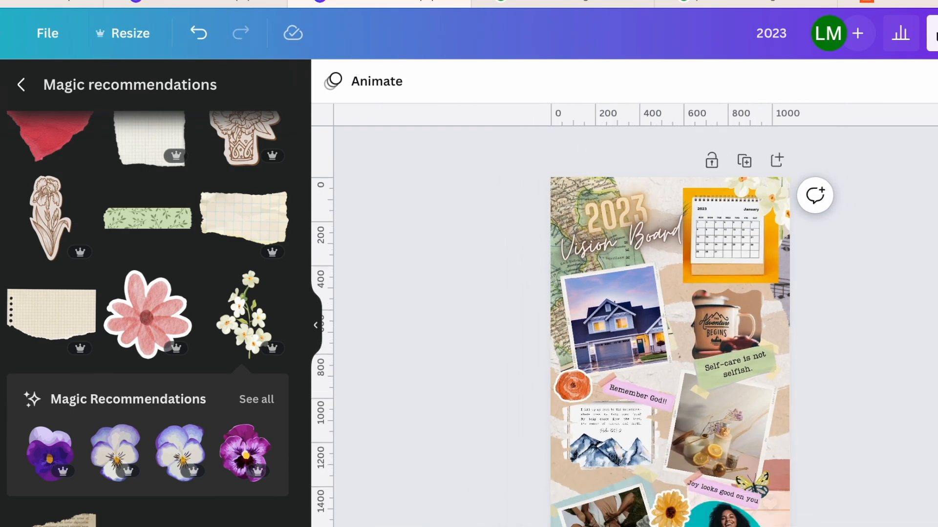
- Download the finished vision board as a PNG at 1,080 × 1,920 px
{"action": "left_click", "coordinate": [934, 33]}
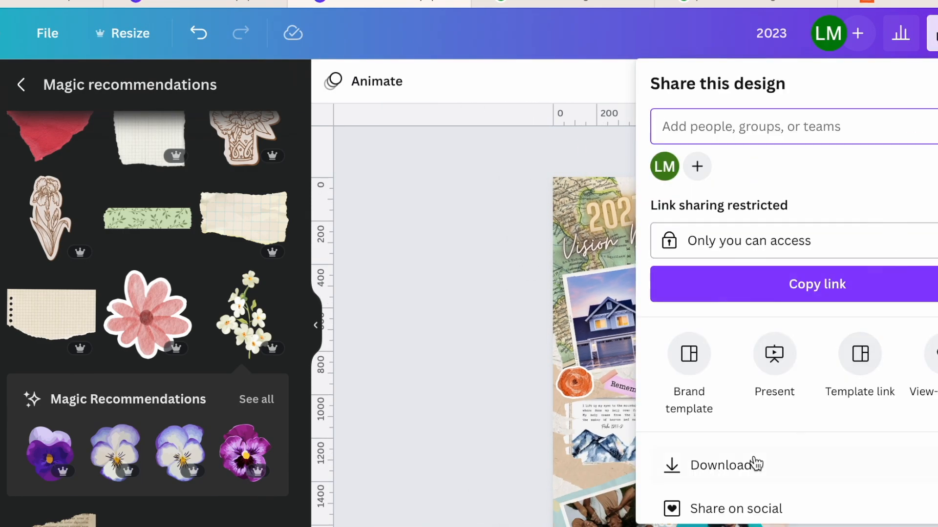
{"action": "left_click", "coordinate": [684, 477]}
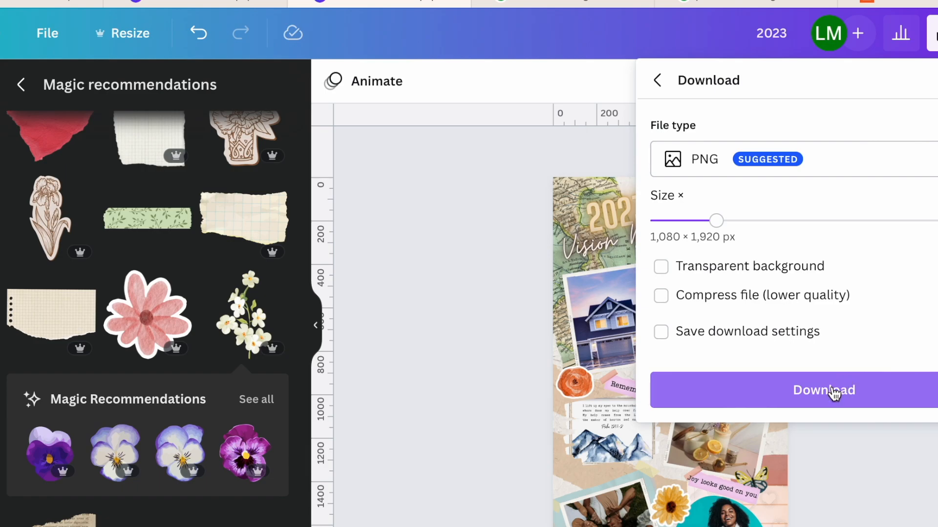
{"action": "left_click", "coordinate": [834, 393]}
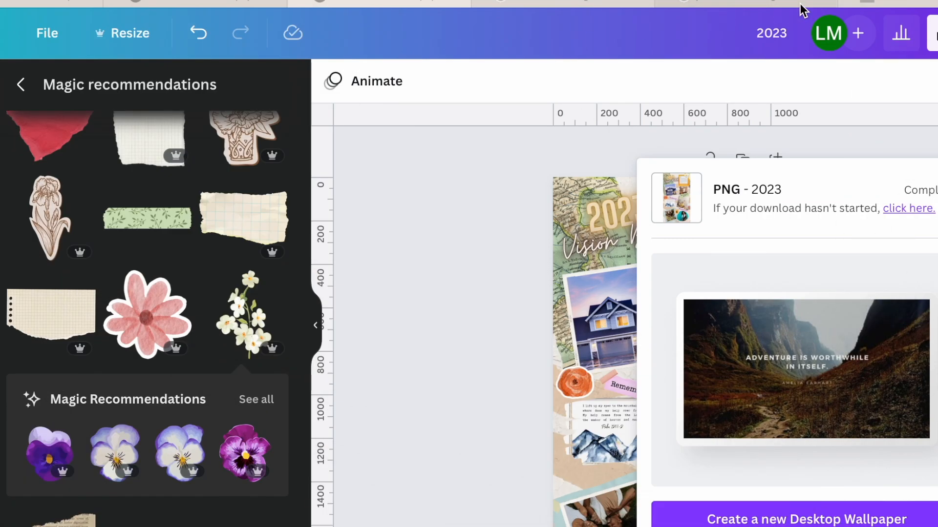
- Switch to the Etsy listing for the Psalm 121:1-2 mountain print and view the page up to its search field
{"action": "left_click", "coordinate": [913, 3]}
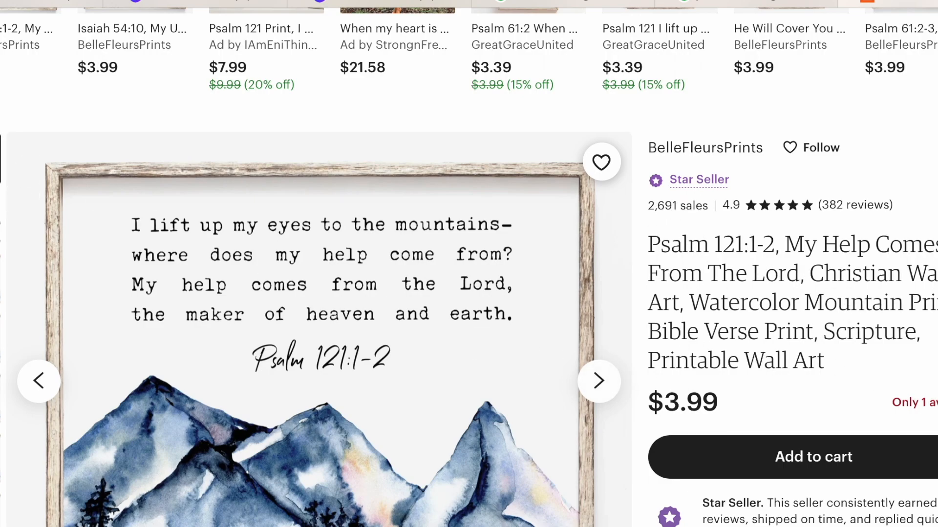
{"action": "scroll", "coordinate": [919, 403], "scroll_direction": "up", "scroll_amount": 5}
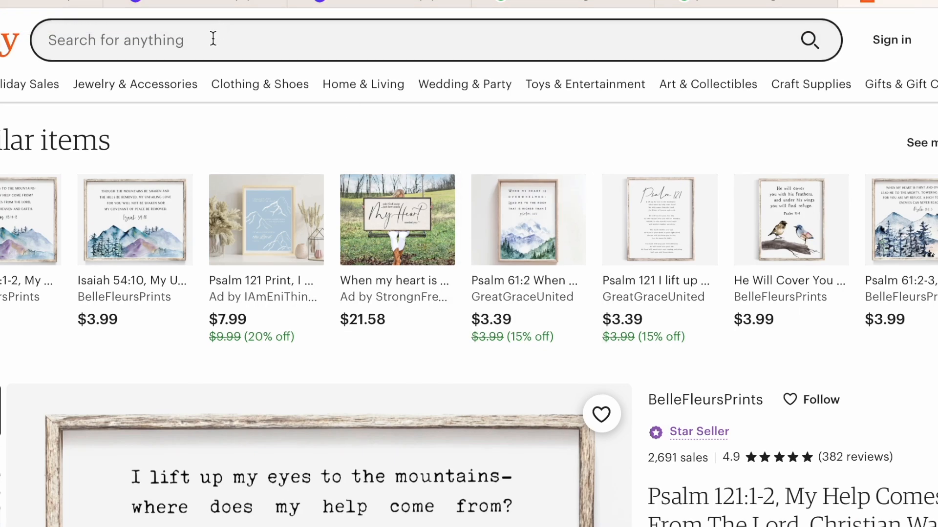
{"action": "left_click", "coordinate": [213, 39]}
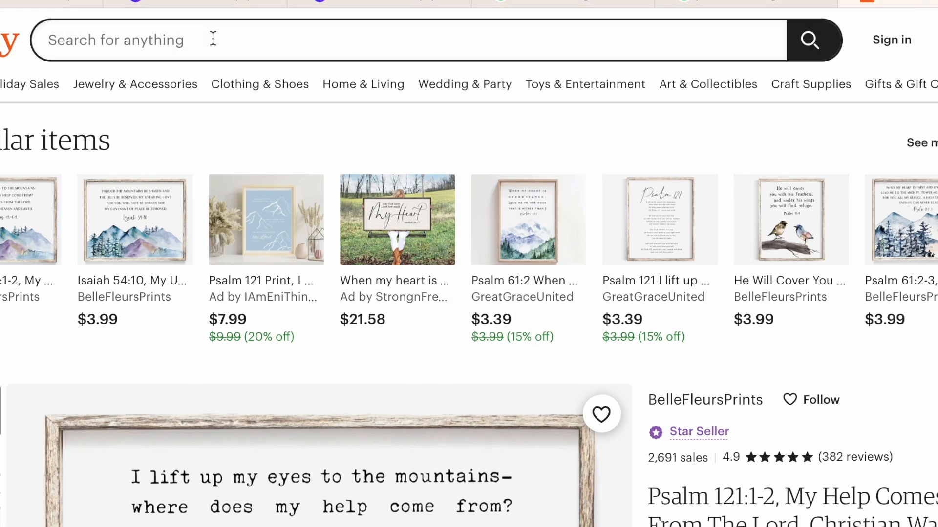
- Return to the finished wallpaper in Canva and look at the other 2023 vision board design for comparison
{"action": "left_click", "coordinate": [348, 4]}
{"action": "left_click", "coordinate": [475, 215]}
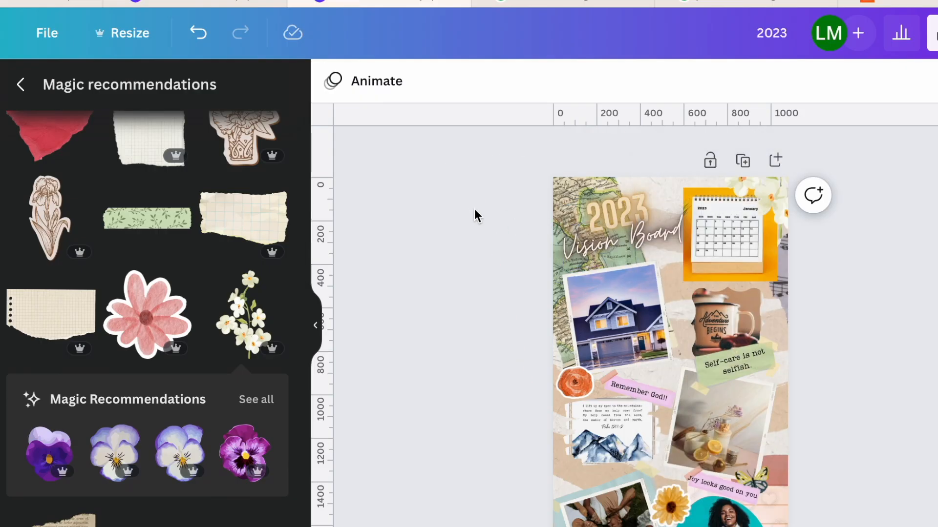
{"action": "left_click", "coordinate": [185, 2]}
{"action": "scroll", "coordinate": [373, 226], "scroll_direction": "up", "scroll_amount": 1}
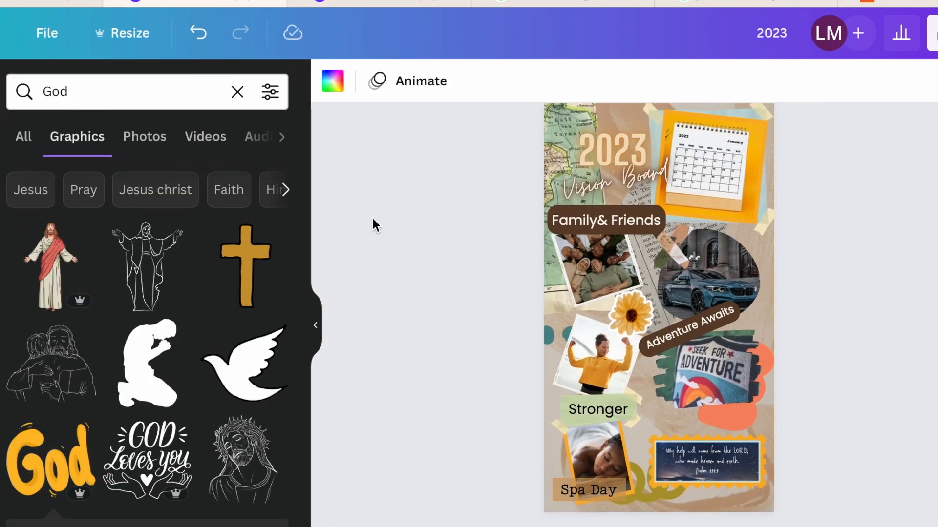